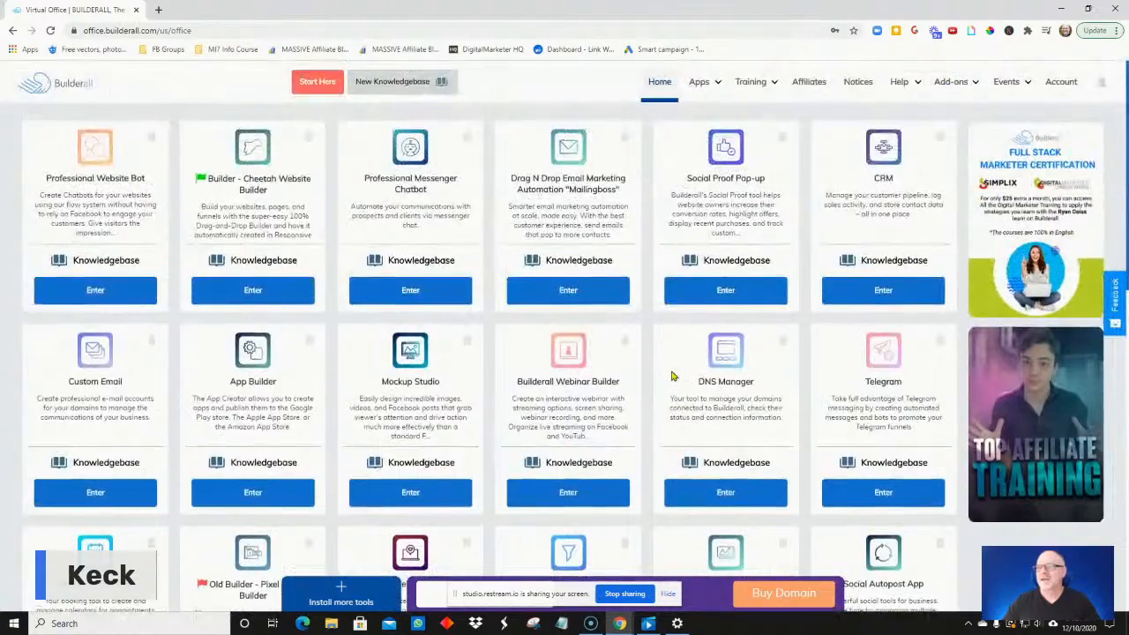
Open Builderall Video Hosting on its dashboard and collapse the side navigation.
scroll(670, 377, down, 5)
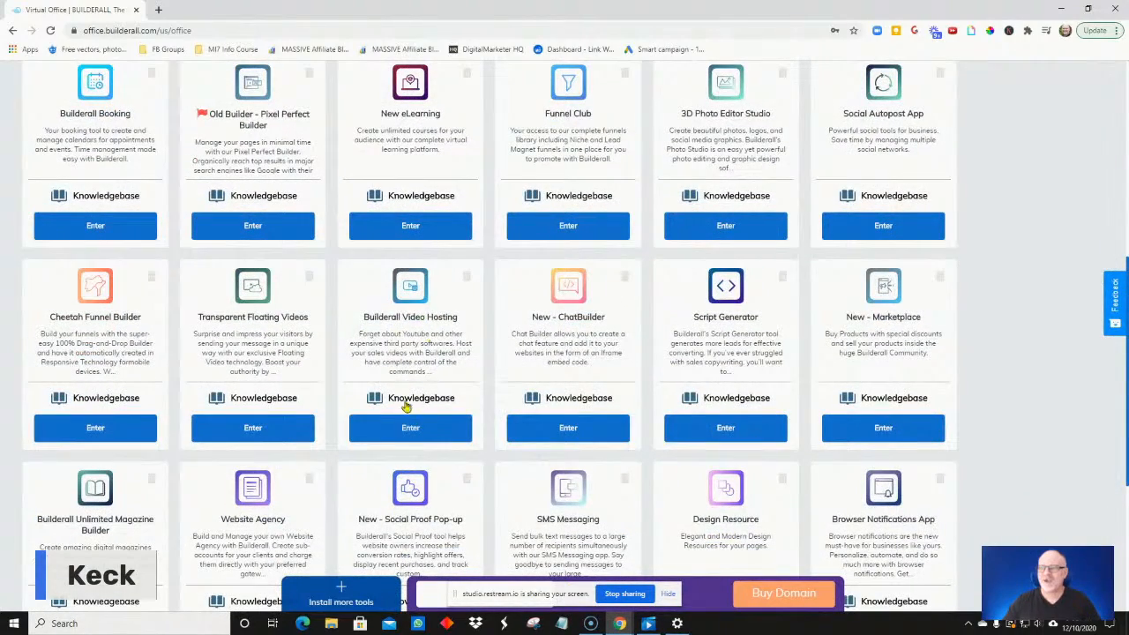
click(412, 433)
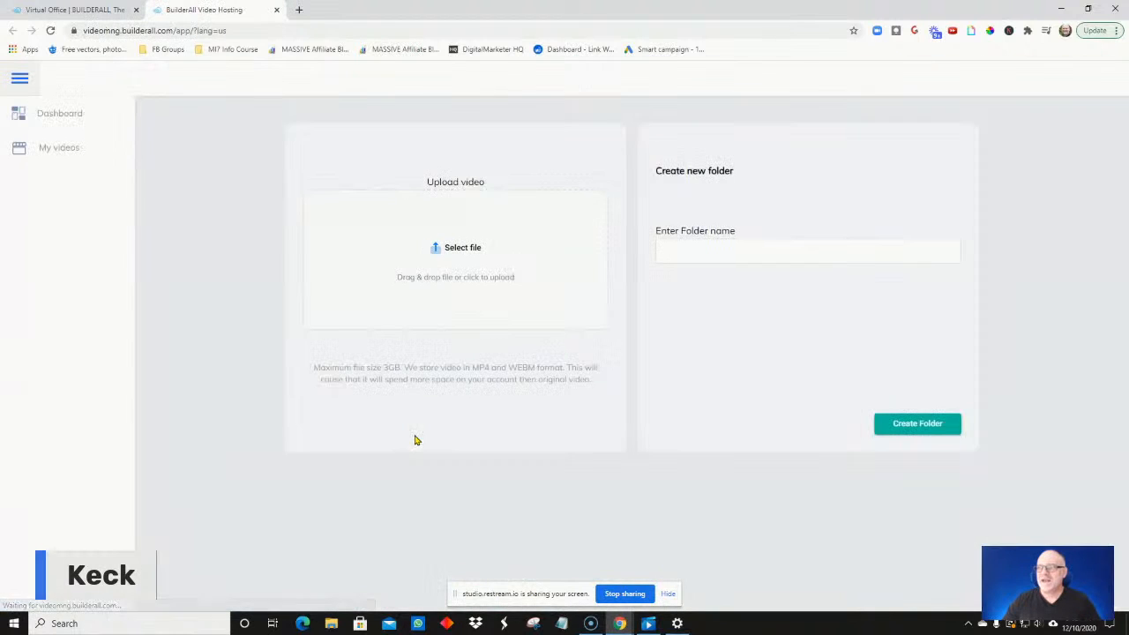
click(64, 120)
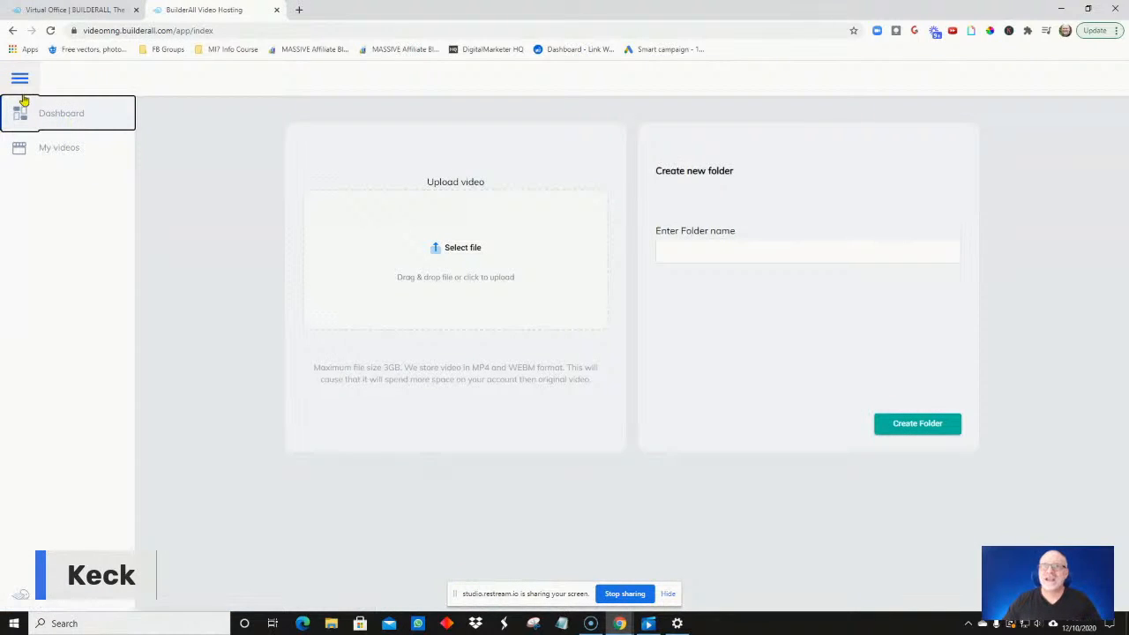
click(20, 80)
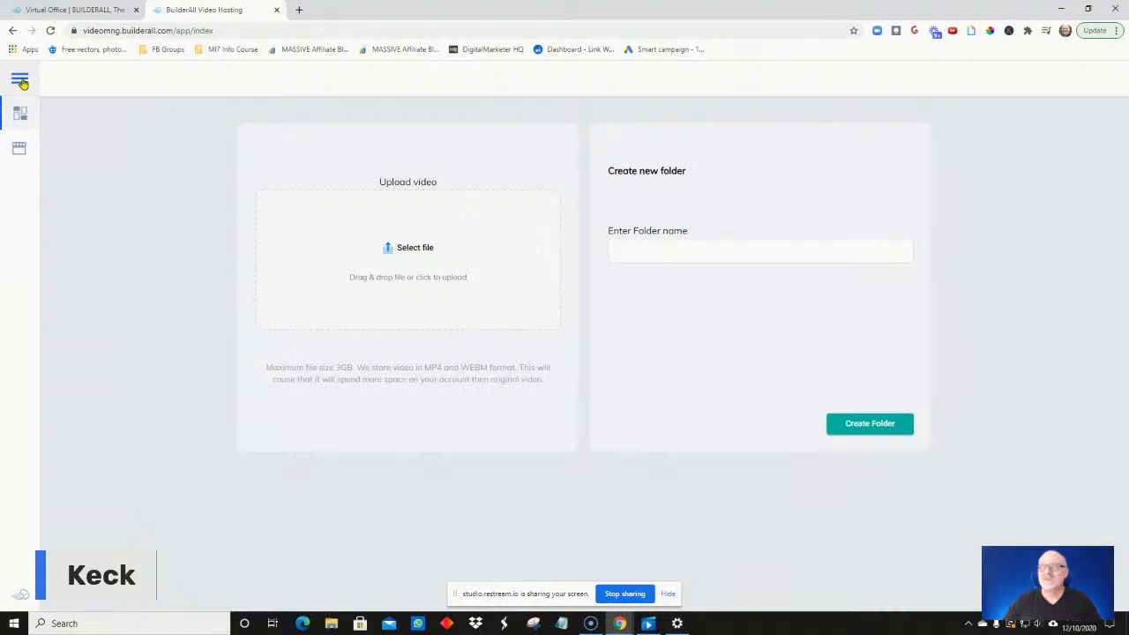
click(20, 79)
click(20, 80)
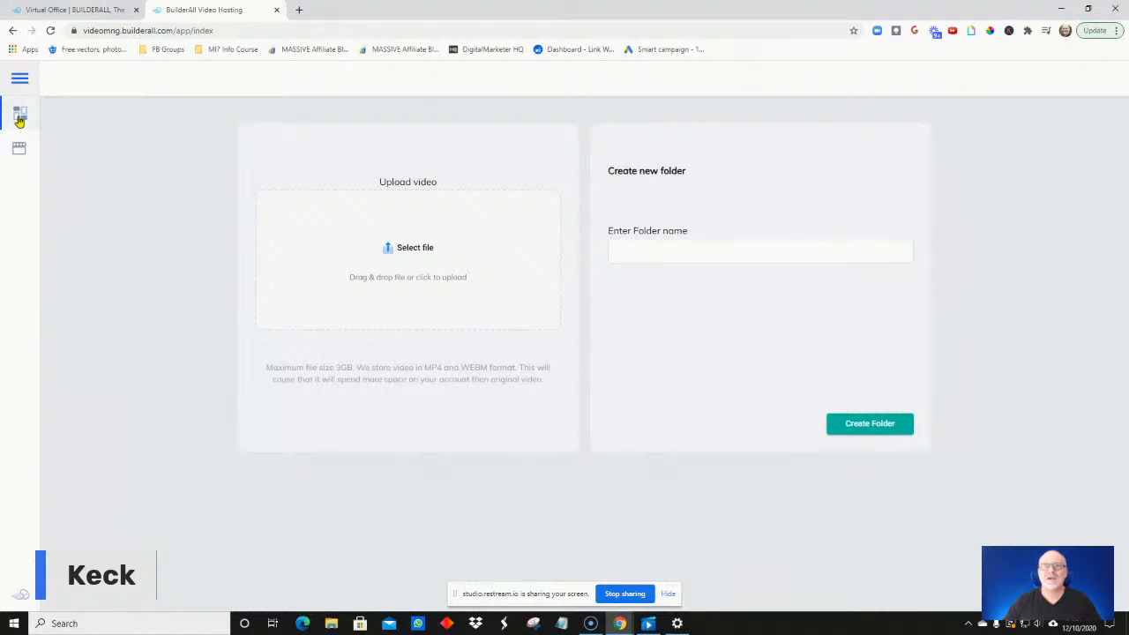
Look at the video hosting dashboard and open the overview of all hosted videos.
click(19, 121)
click(19, 148)
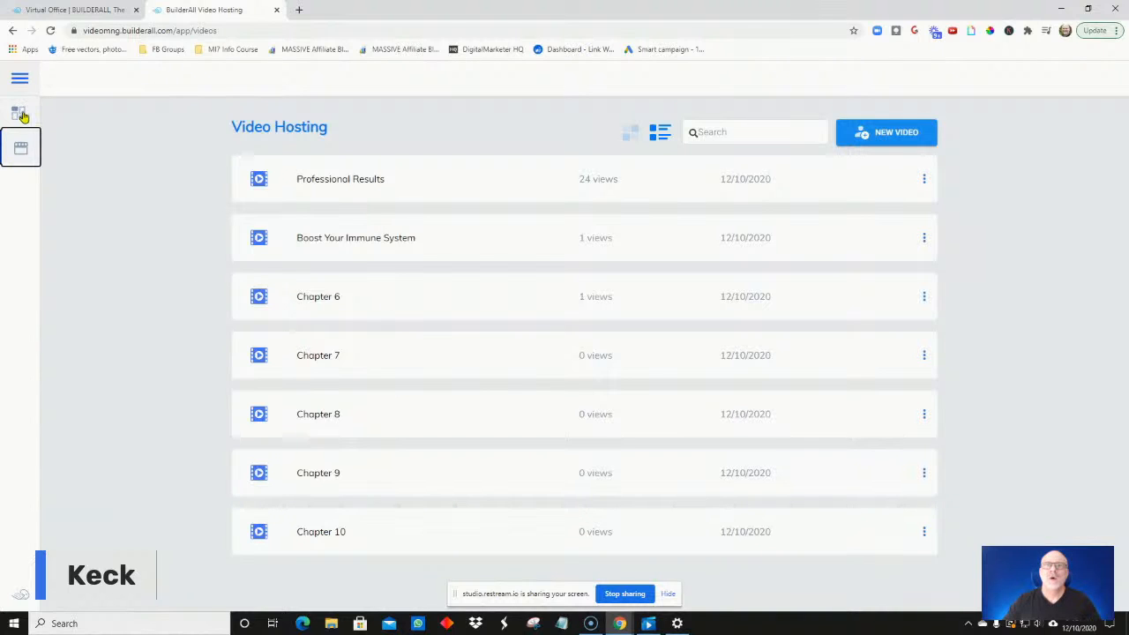
click(20, 114)
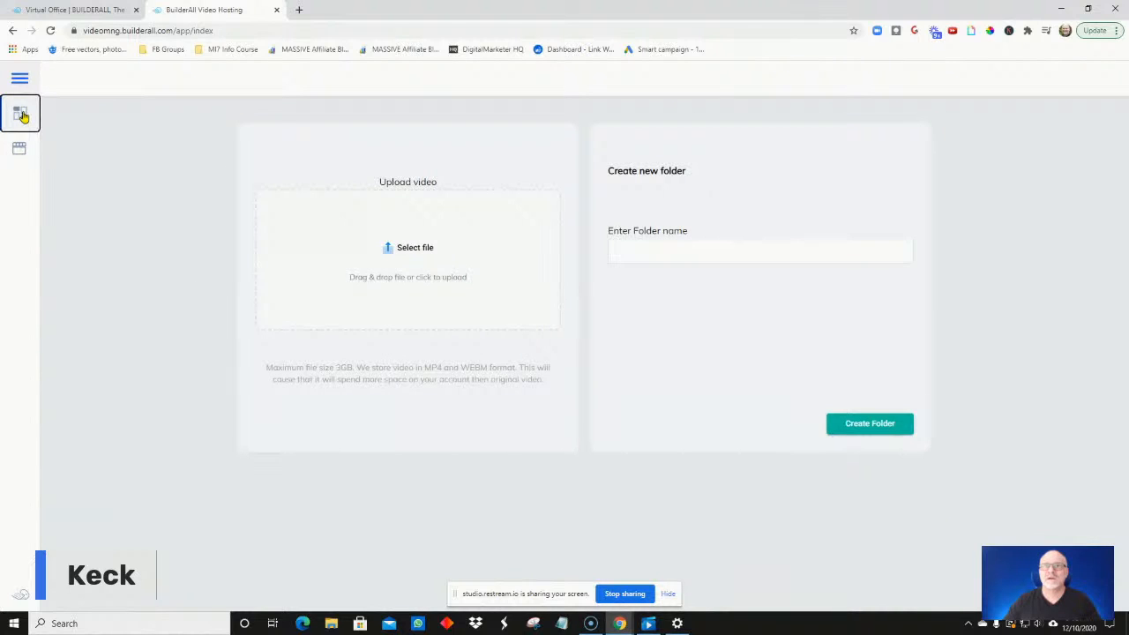
click(21, 148)
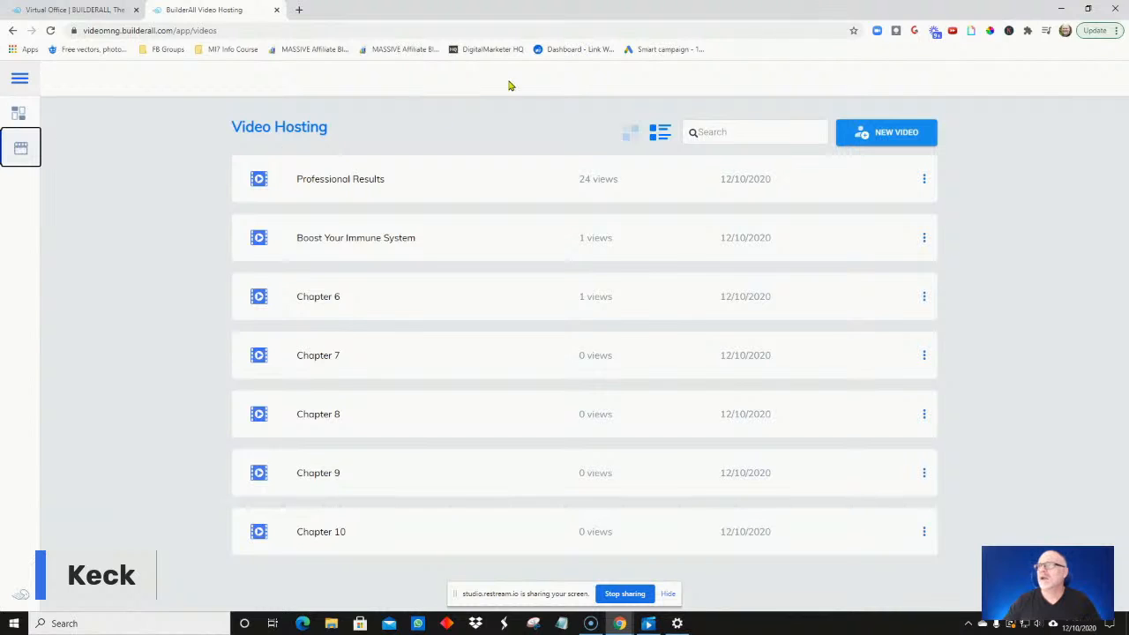
Compare the list and thumbnail grid layouts of the hosted videos, and leave them displayed as a grid.
click(632, 134)
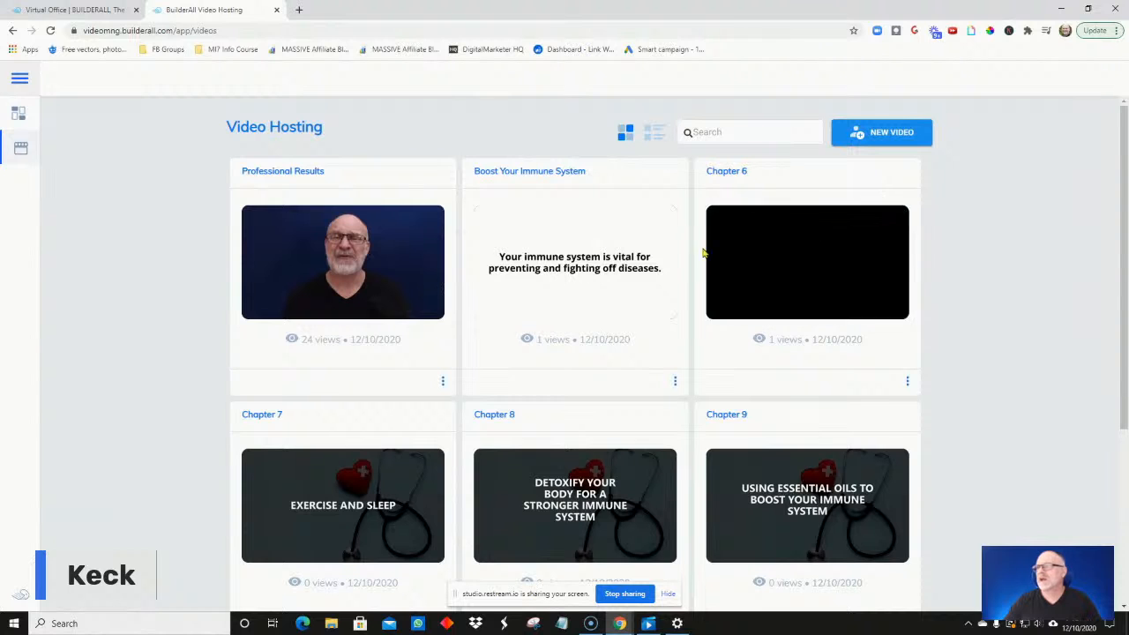
scroll(411, 294, down, 3)
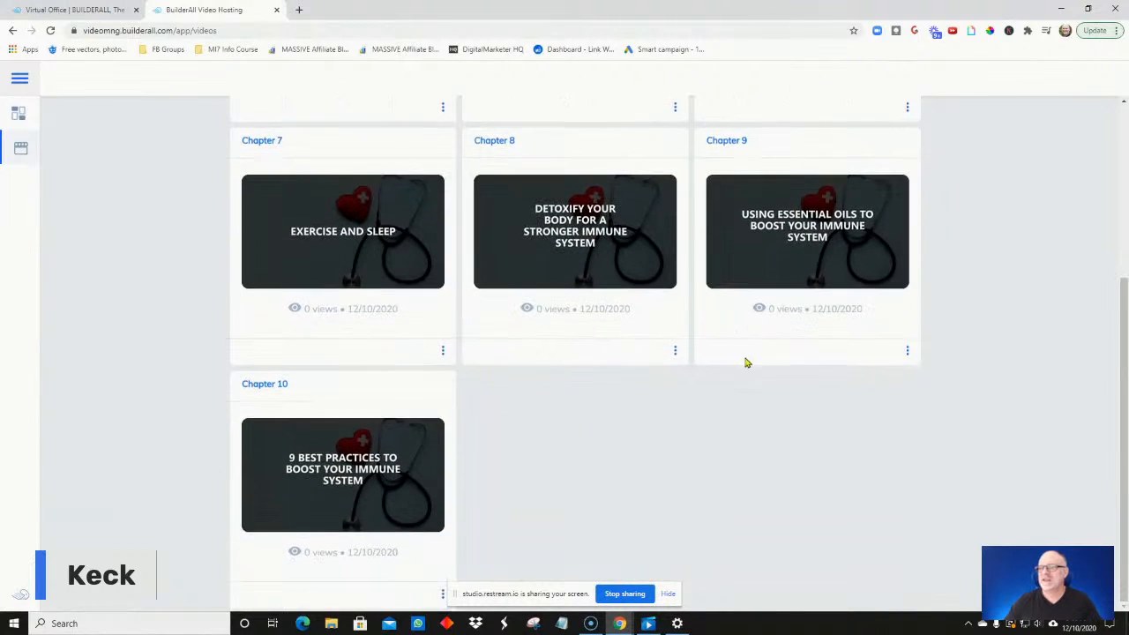
scroll(804, 264, up, 3)
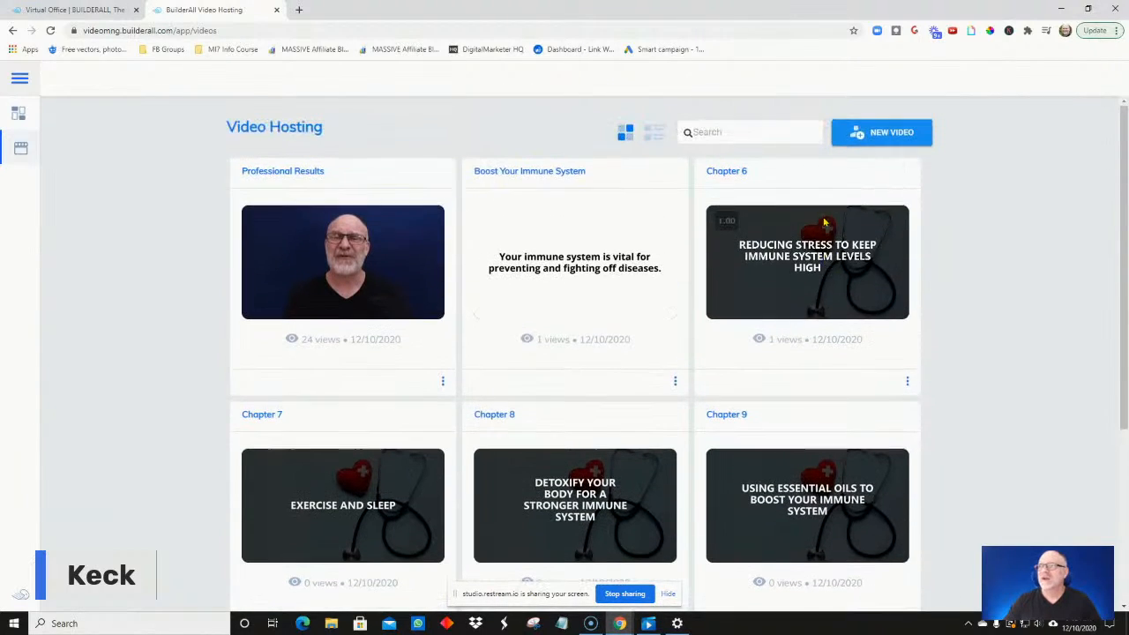
click(658, 136)
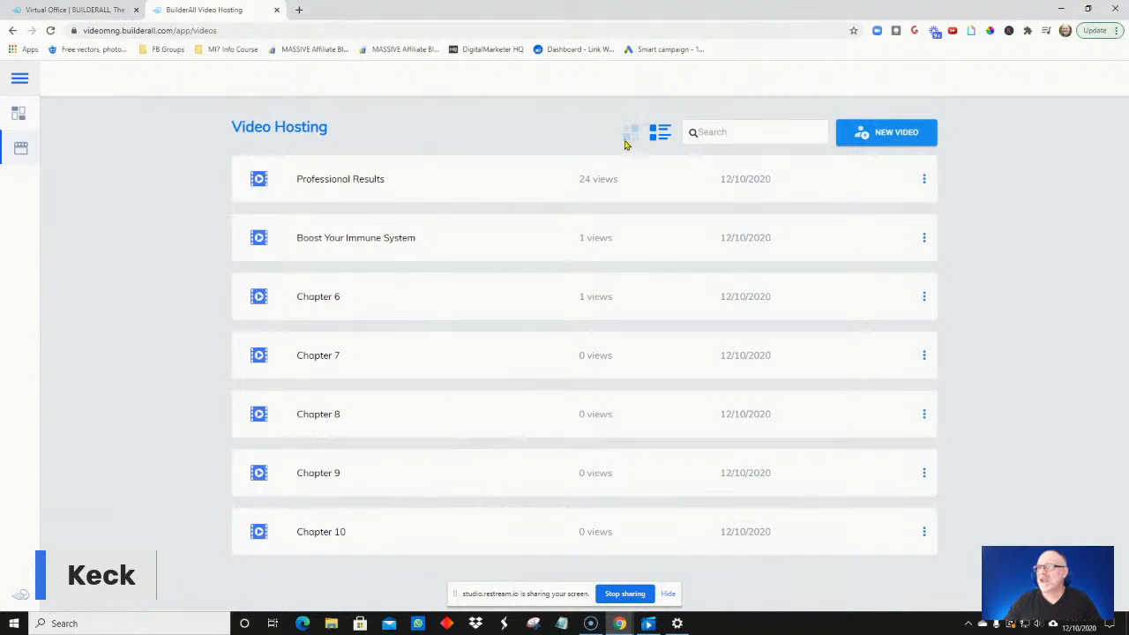
click(631, 135)
click(695, 132)
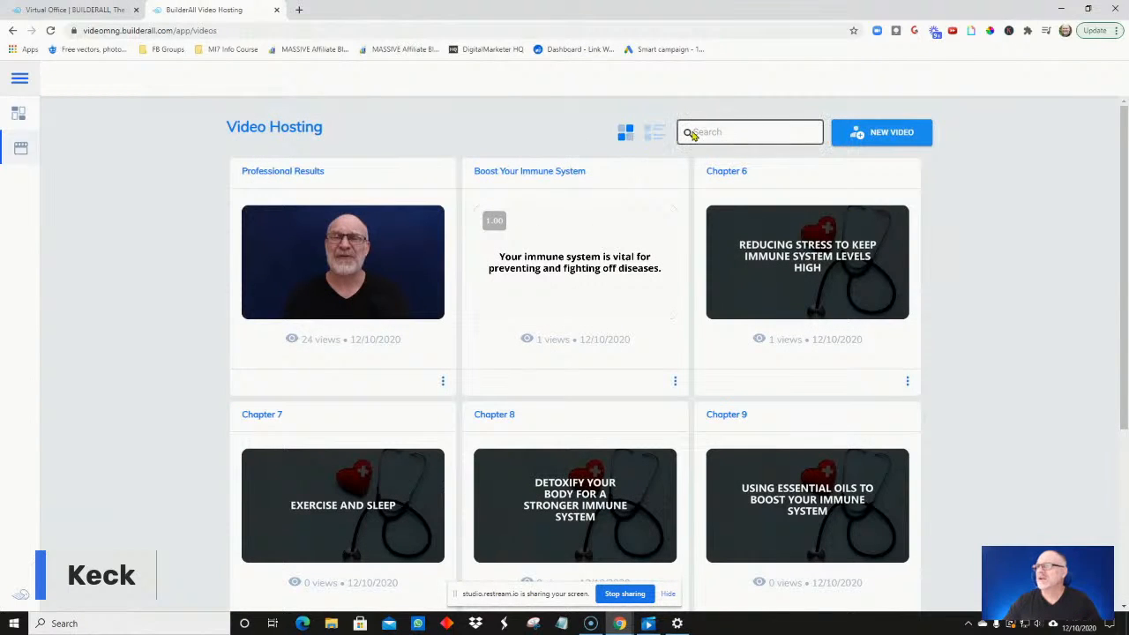
click(708, 130)
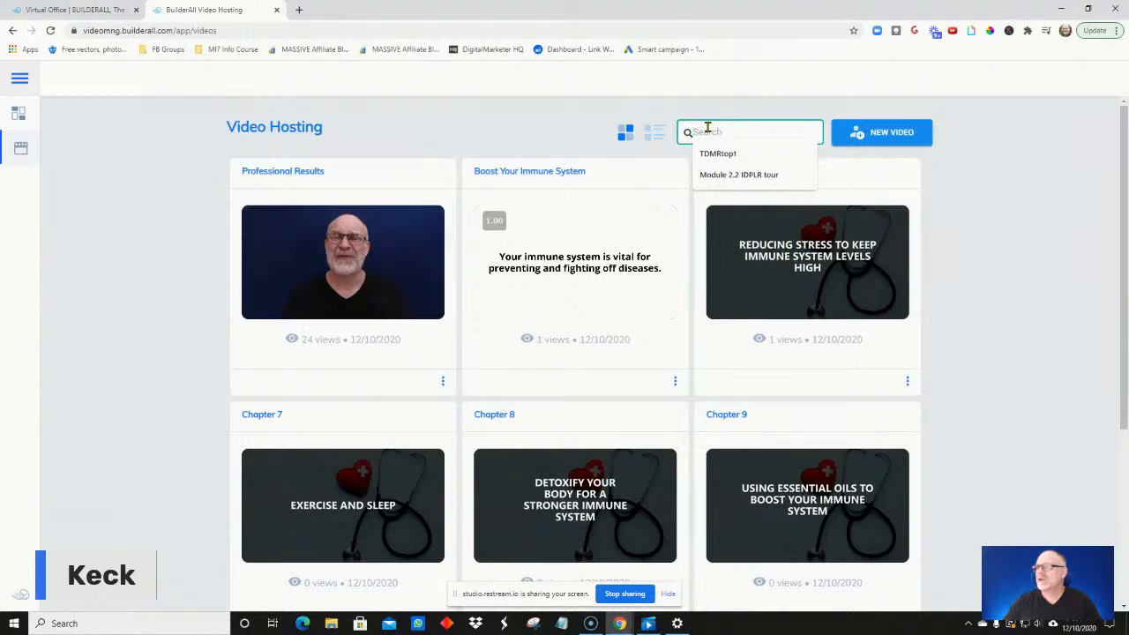
scroll(940, 381, down, 3)
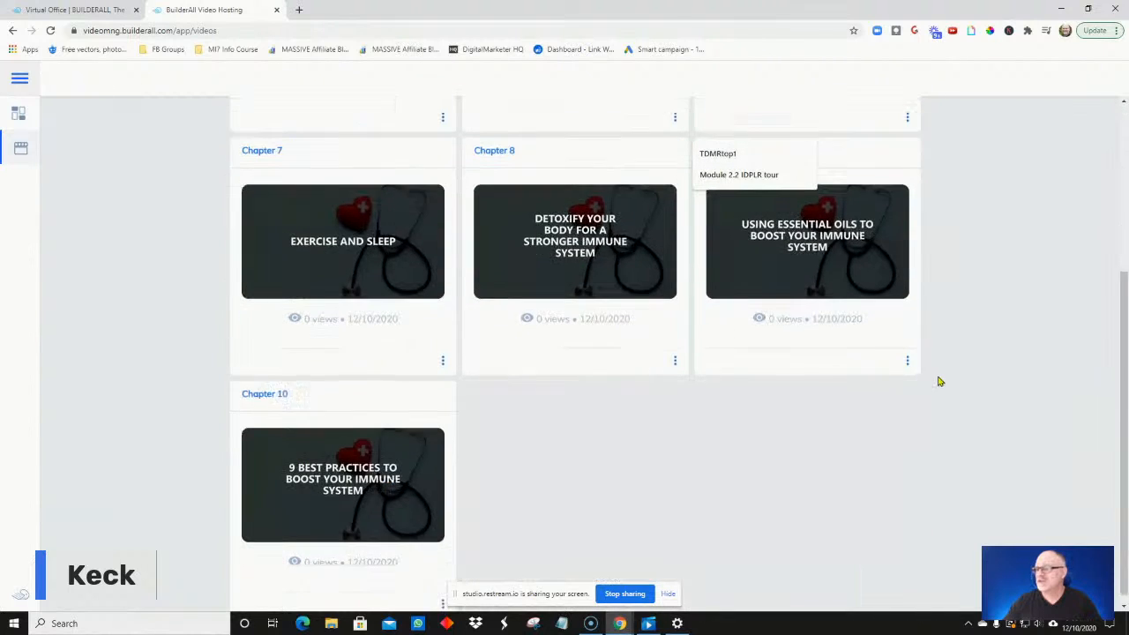
scroll(940, 381, up, 3)
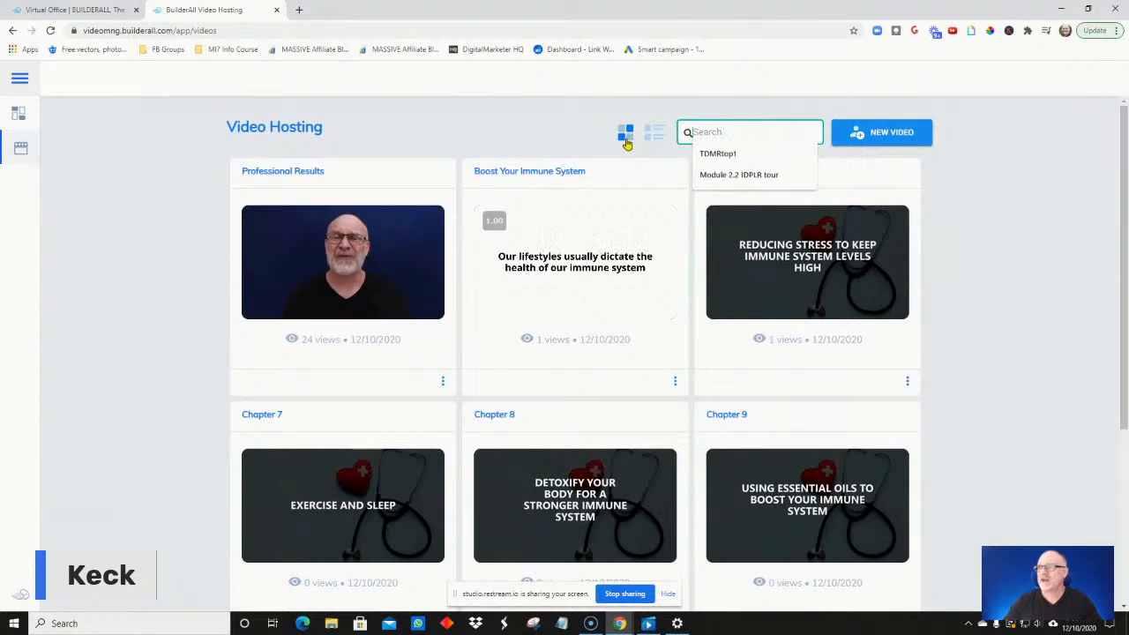
click(627, 141)
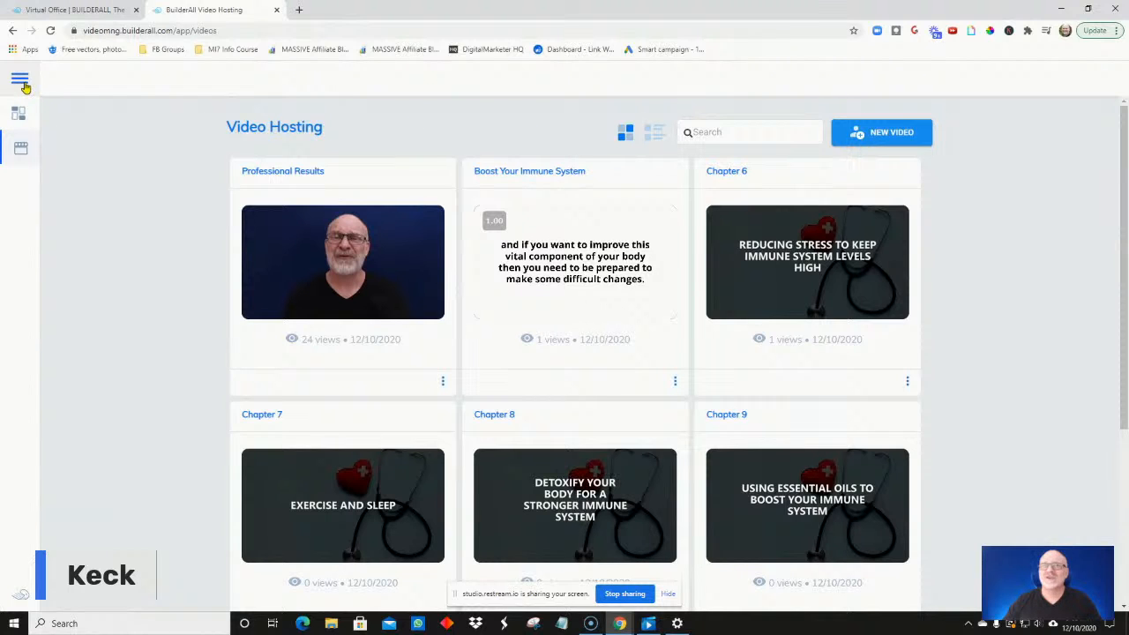
Expand the side navigation and create a new video folder named "Boost" in the folders section.
click(20, 81)
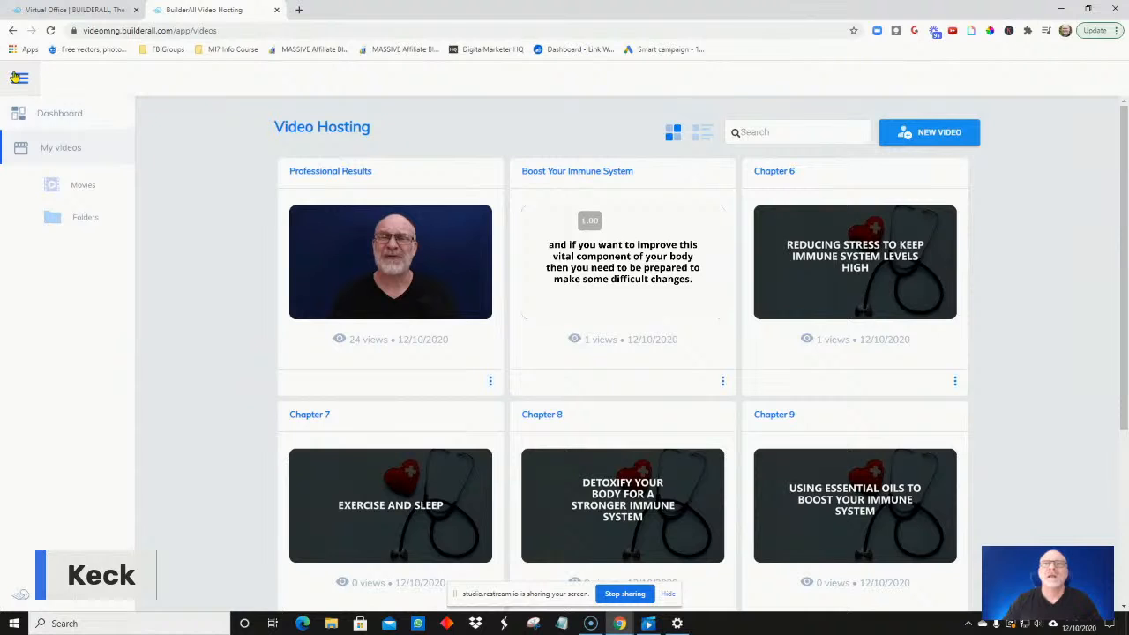
click(16, 77)
click(20, 77)
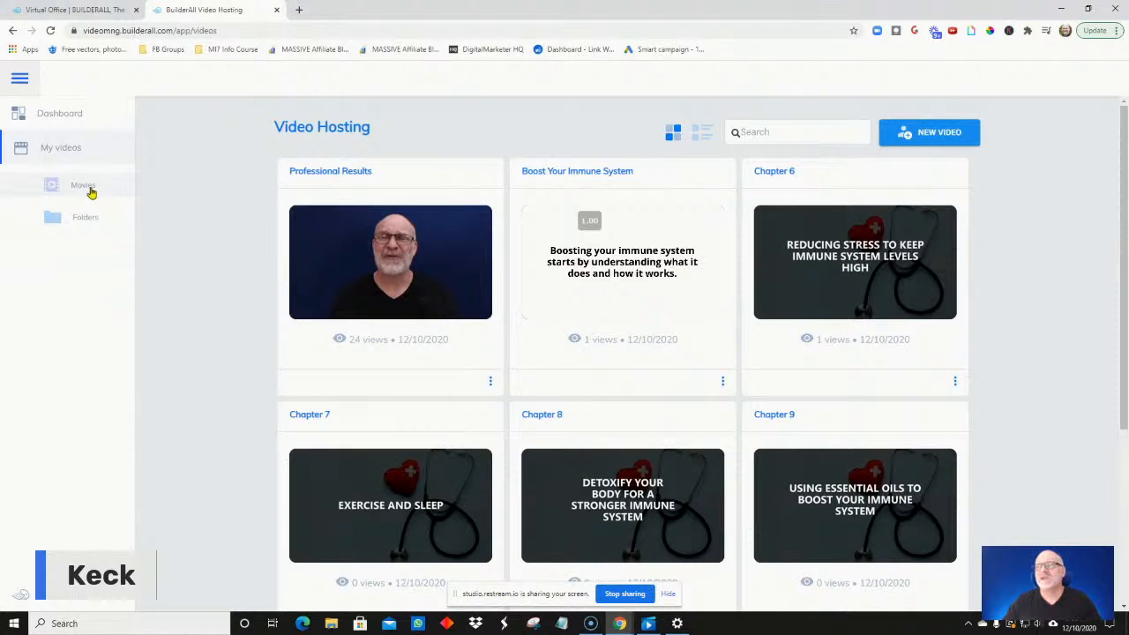
click(92, 227)
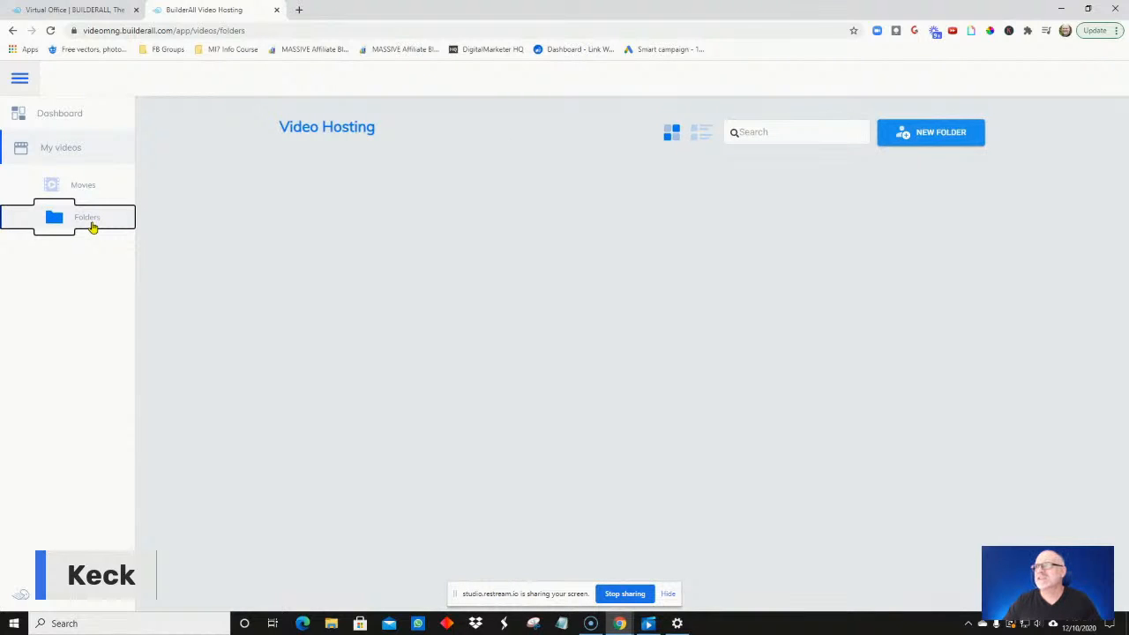
click(926, 144)
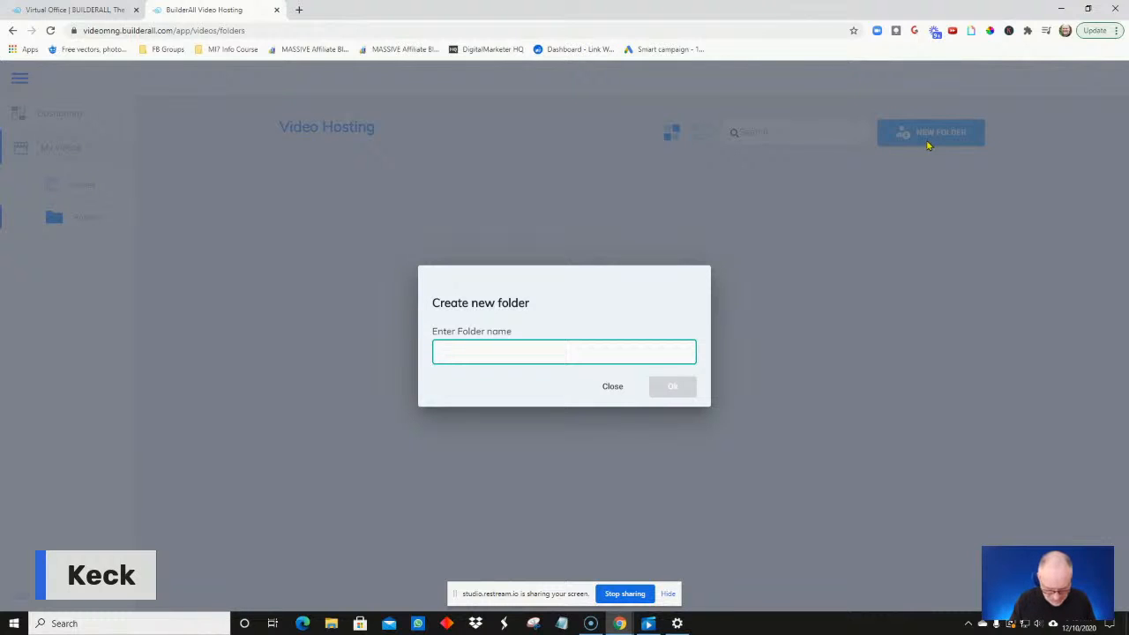
text(Boost)
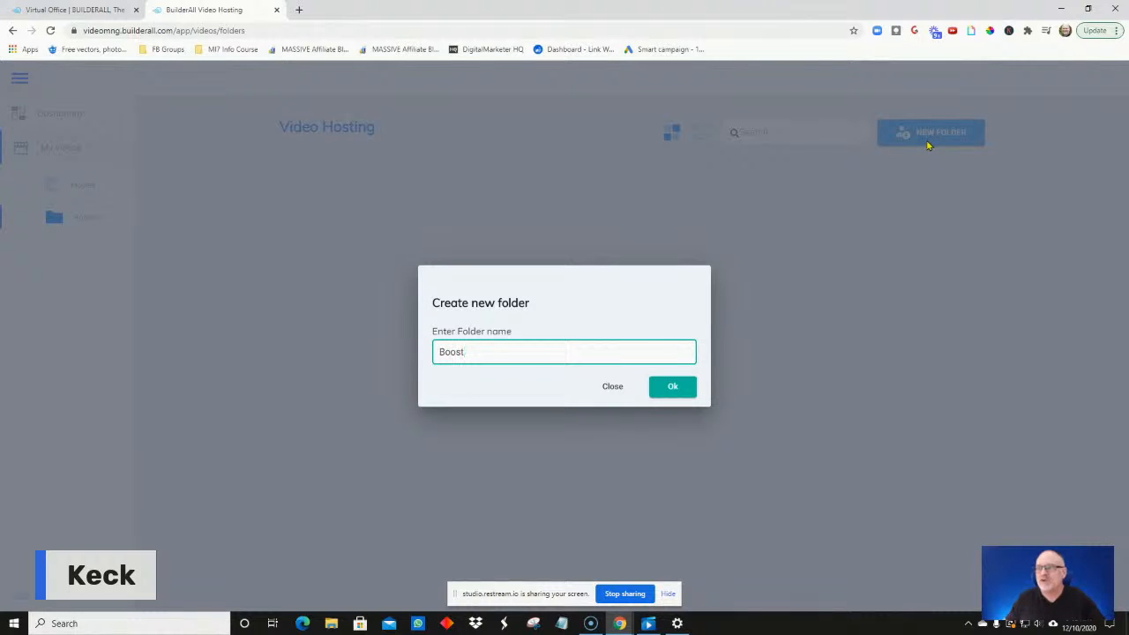
click(674, 388)
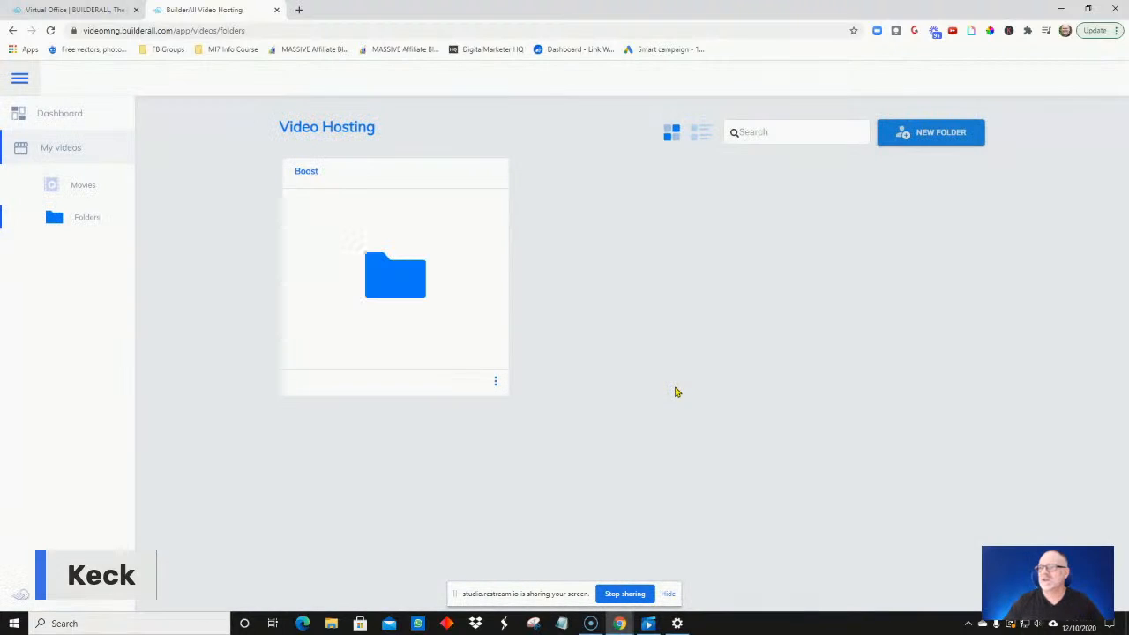
Inspect the Boost folder's available options and its contents, and return to the folder overview.
click(495, 385)
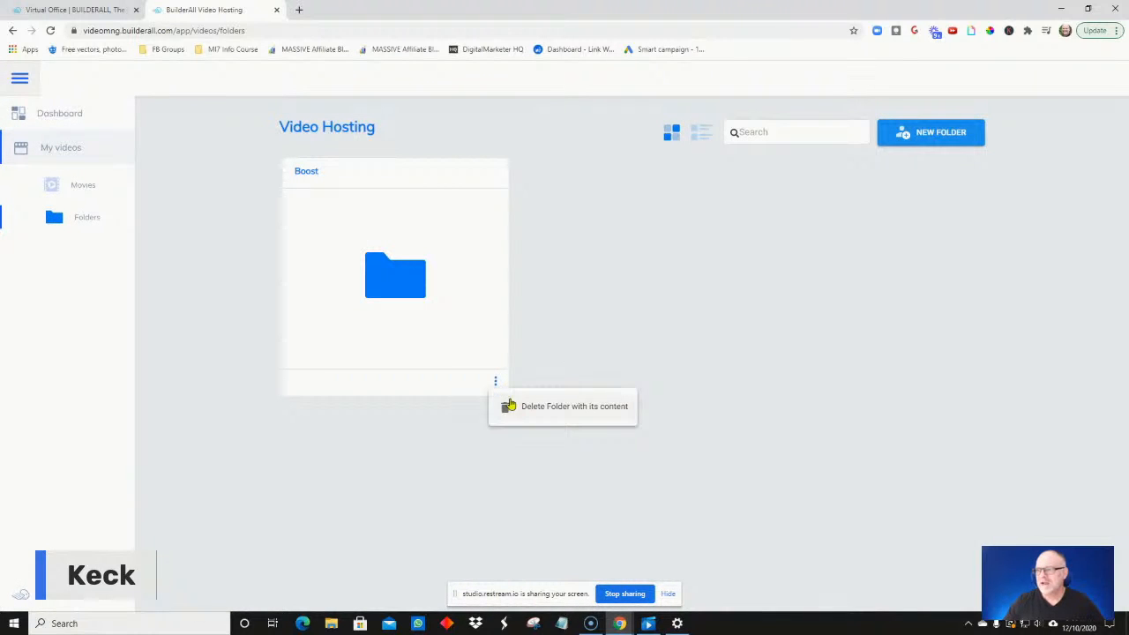
click(495, 382)
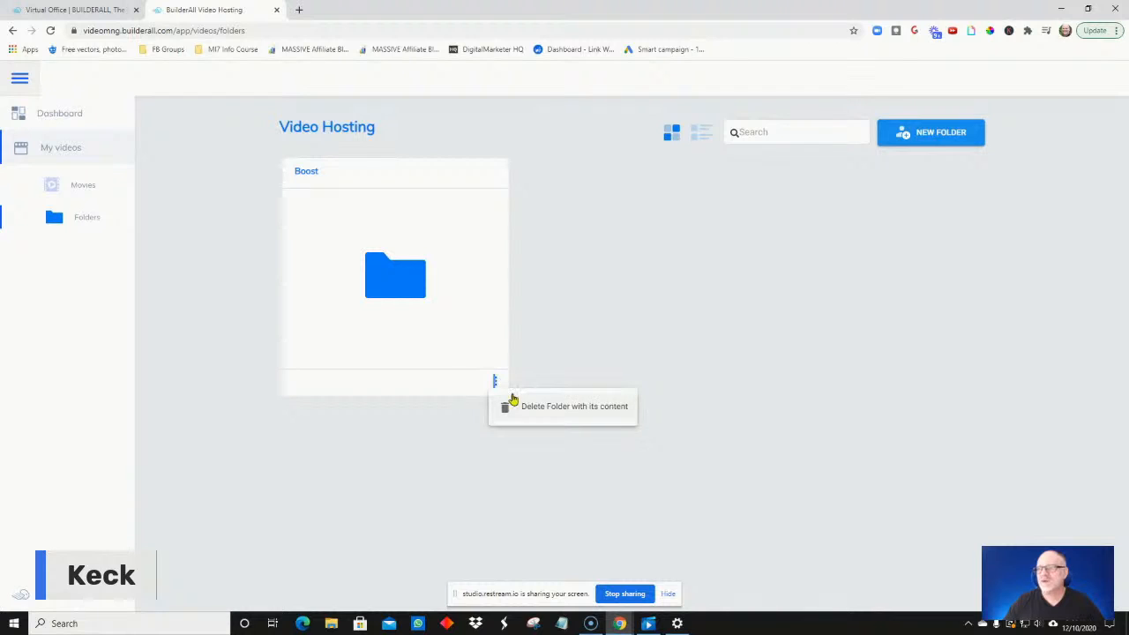
click(394, 270)
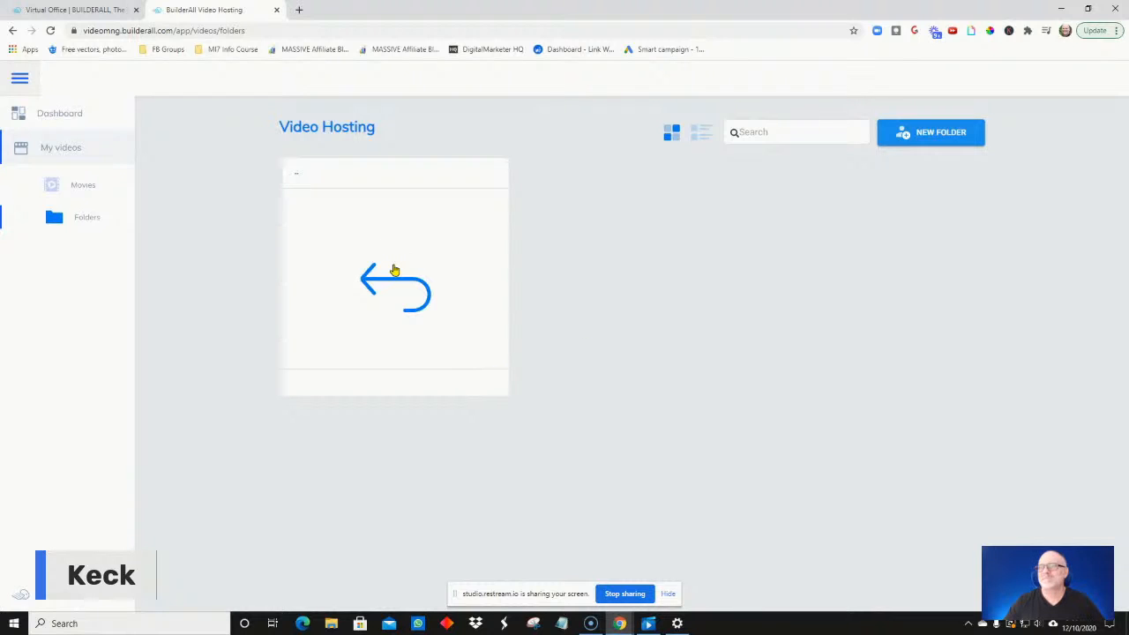
click(298, 178)
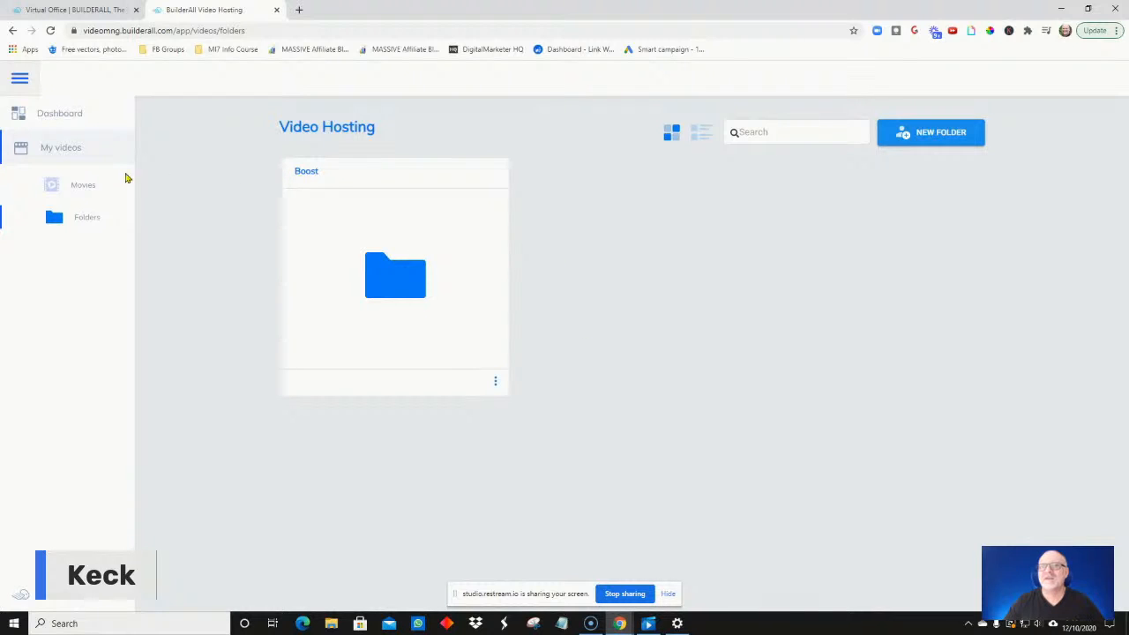
Compare the movies-only, folders-only and combined views of the video library, ending in the combined view.
click(86, 190)
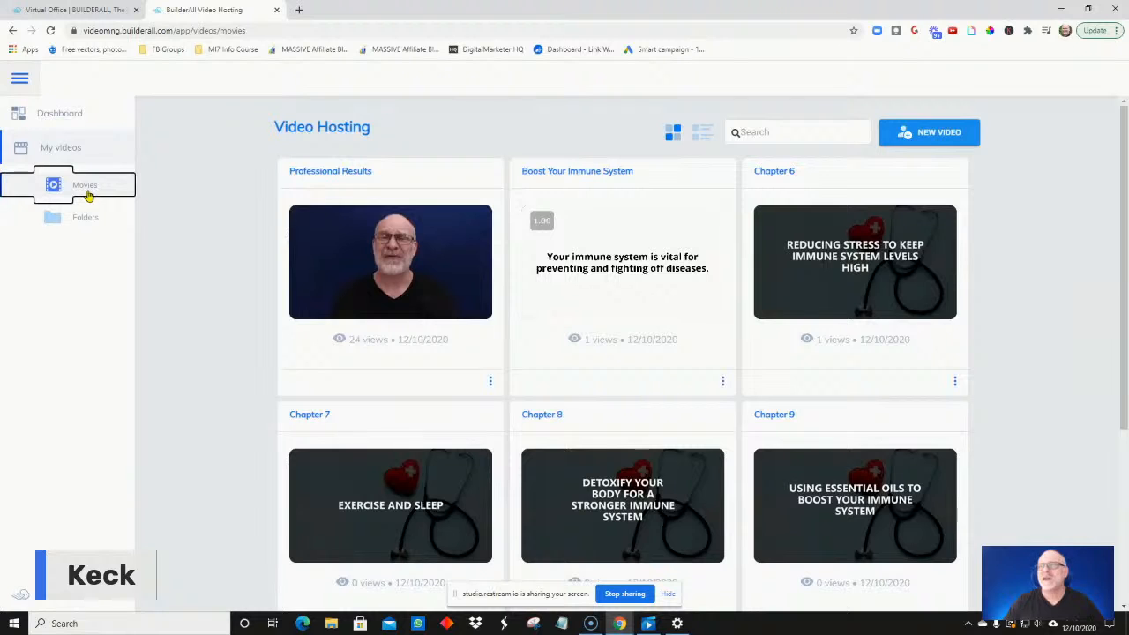
click(73, 150)
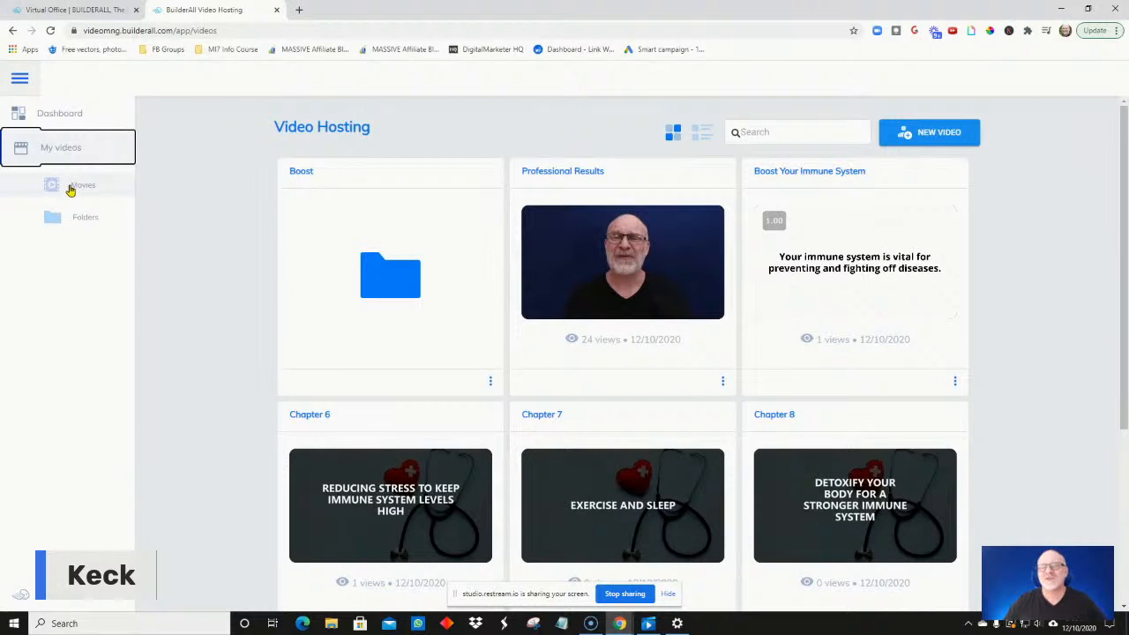
click(69, 189)
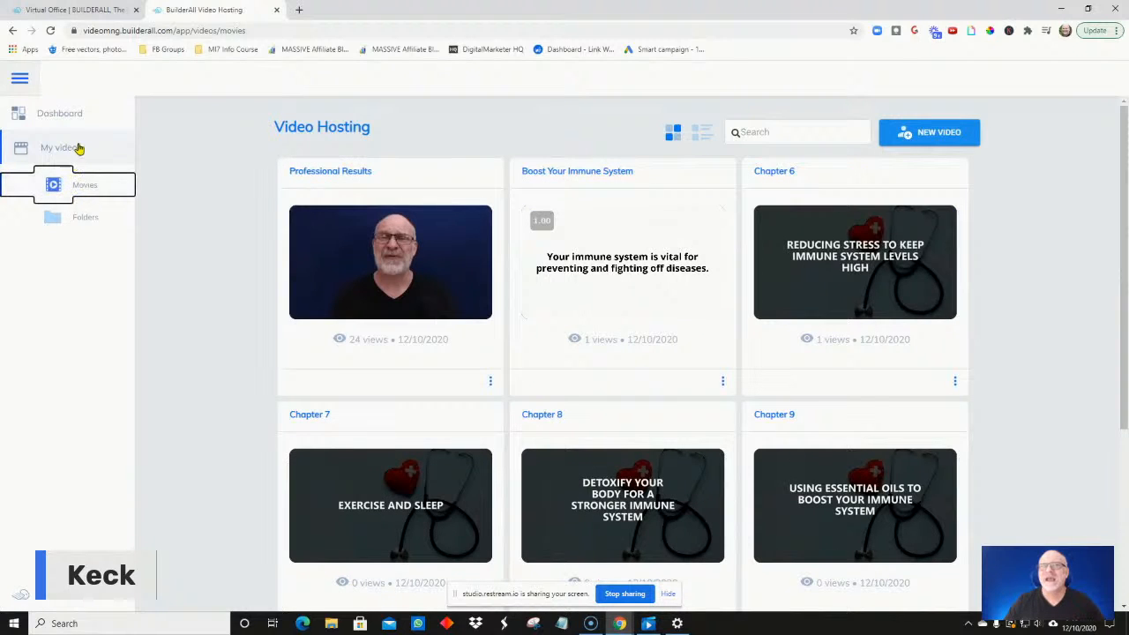
click(78, 150)
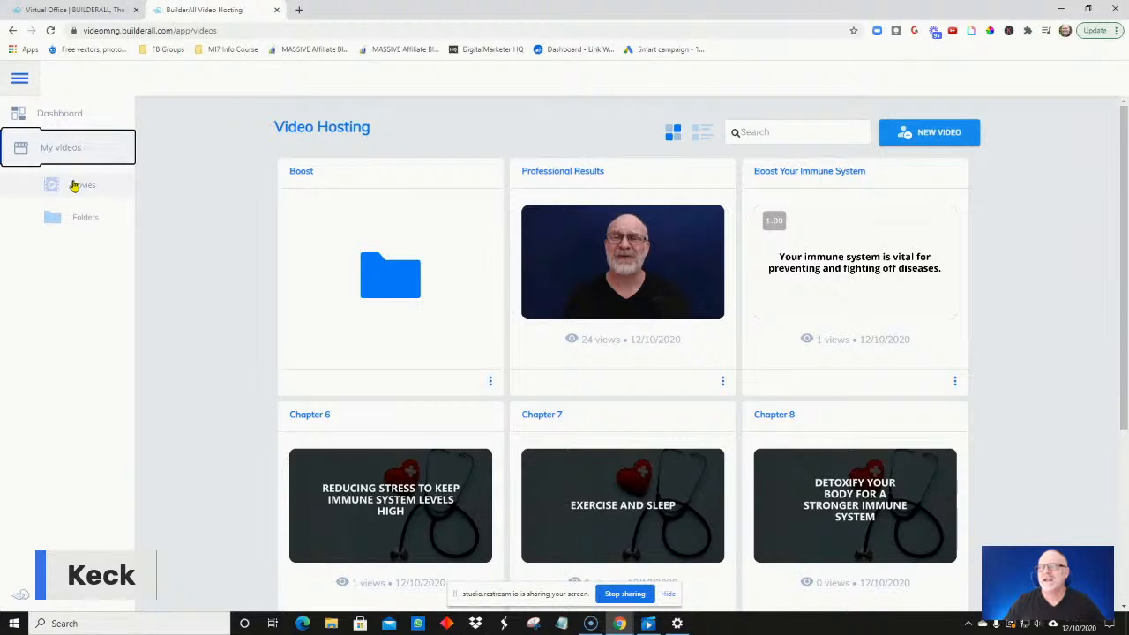
click(75, 185)
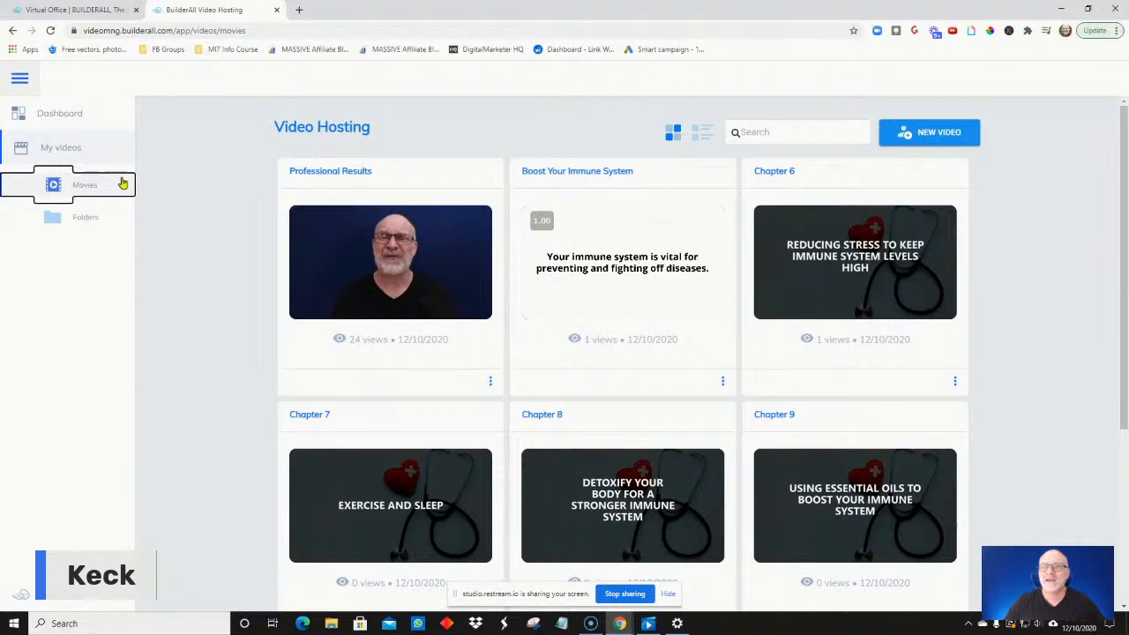
click(89, 215)
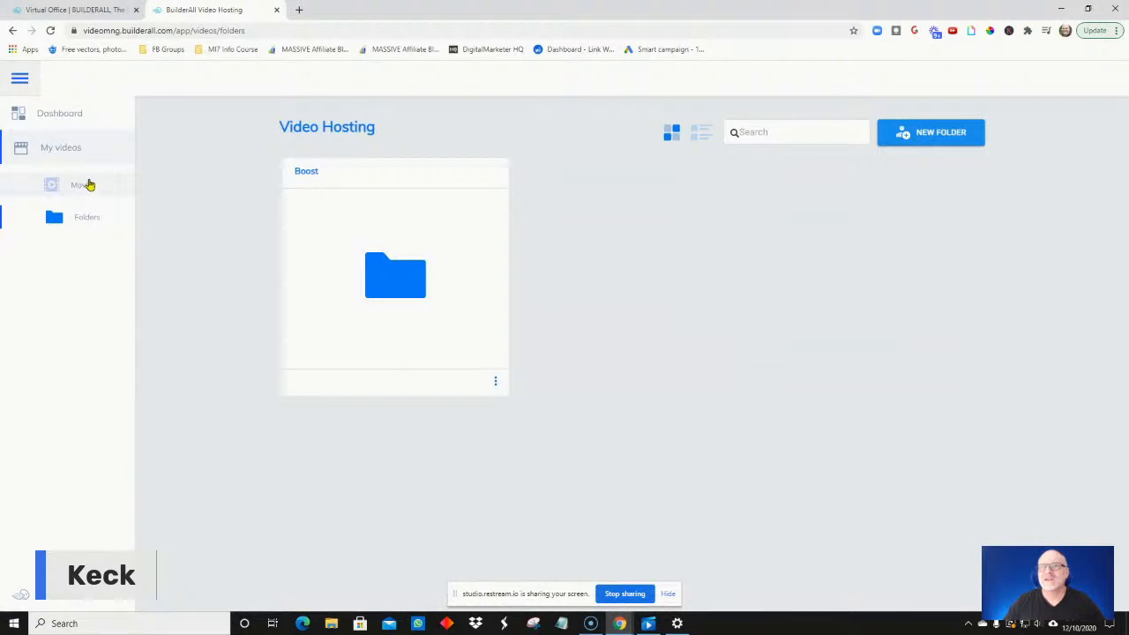
click(89, 184)
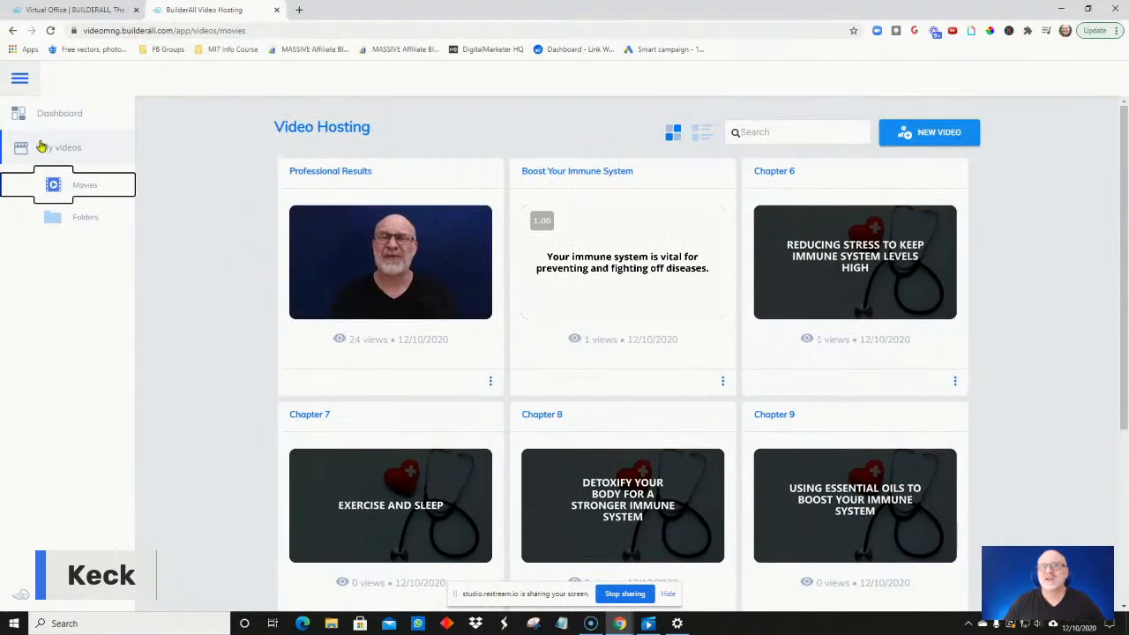
click(42, 147)
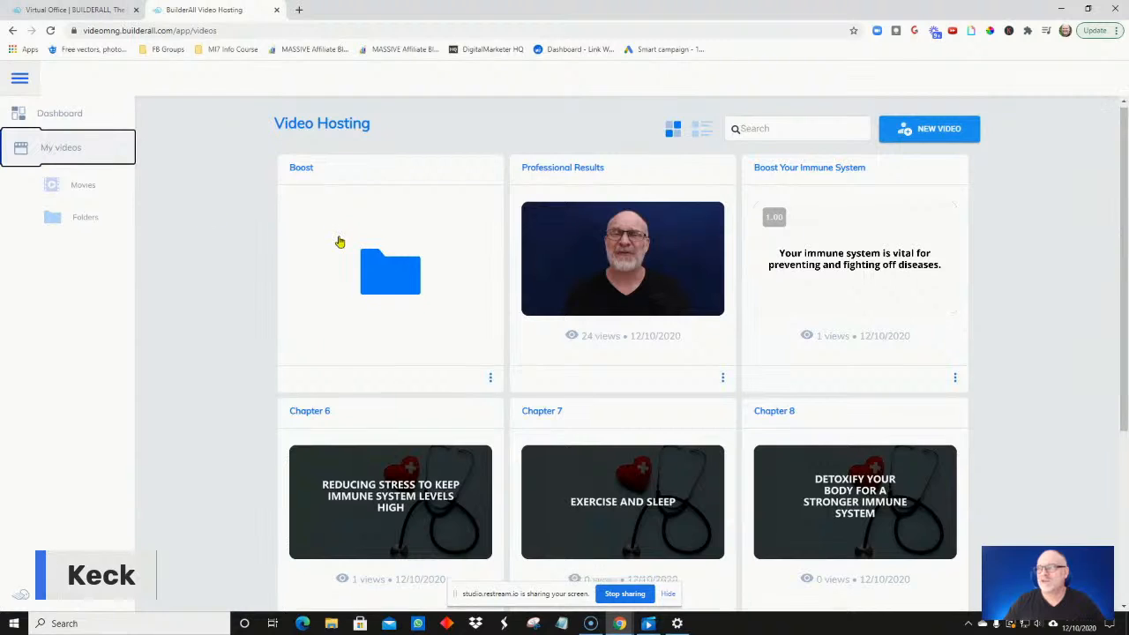
Look over the hosted videos, view the edit options of the Boost Your Immune System video, and close them unchanged.
scroll(341, 238, down, 1)
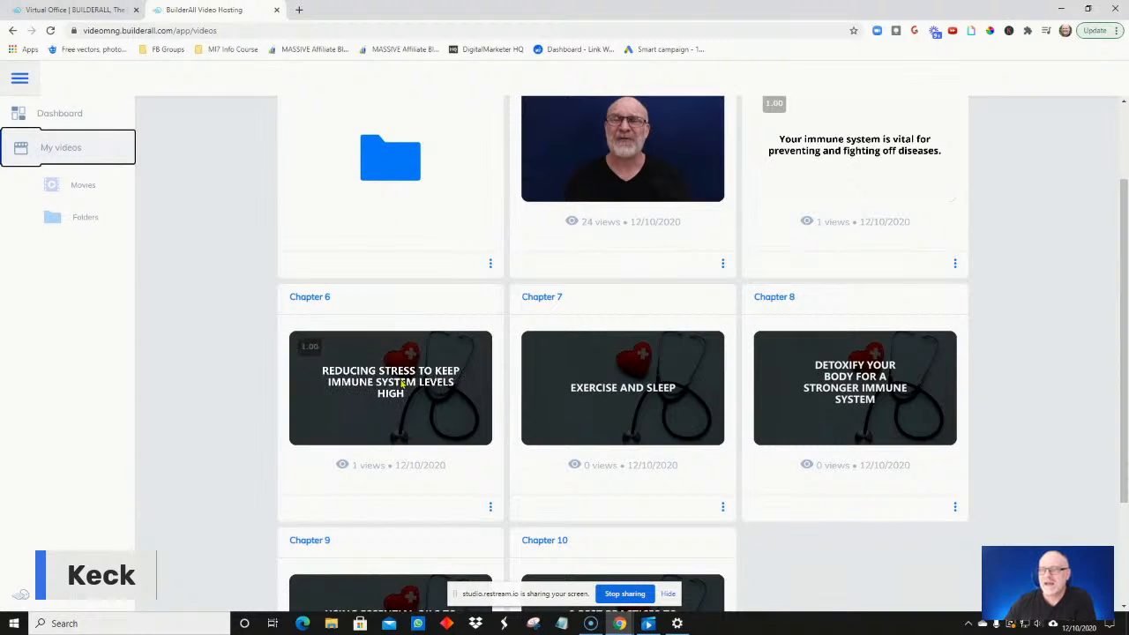
scroll(890, 390, down, 1)
scroll(887, 389, down, 2)
scroll(885, 391, up, 4)
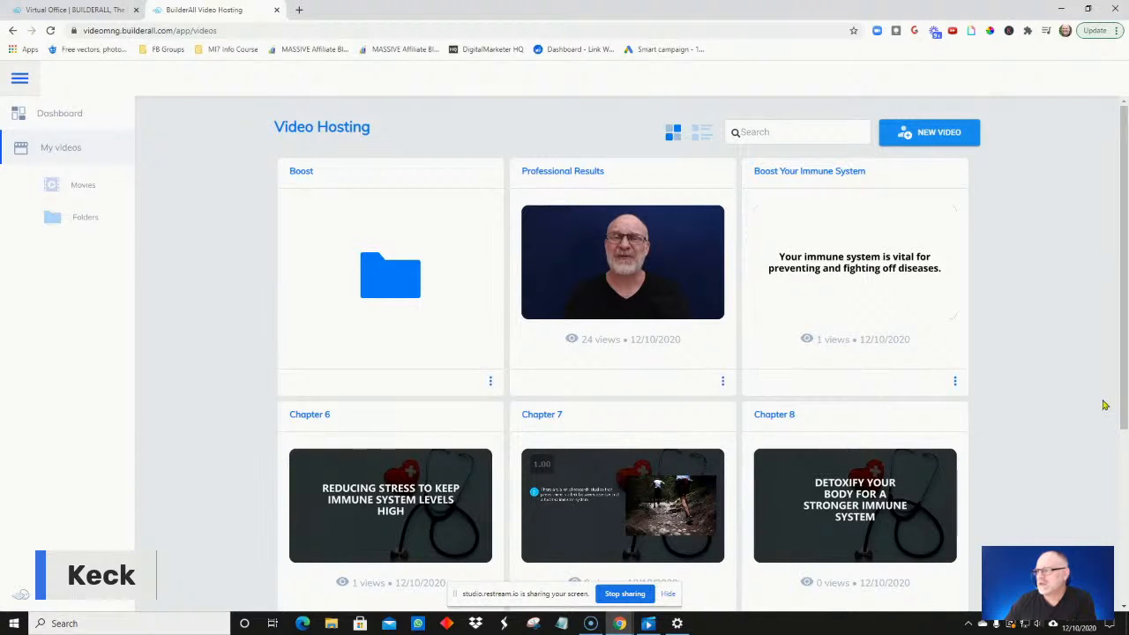
click(954, 382)
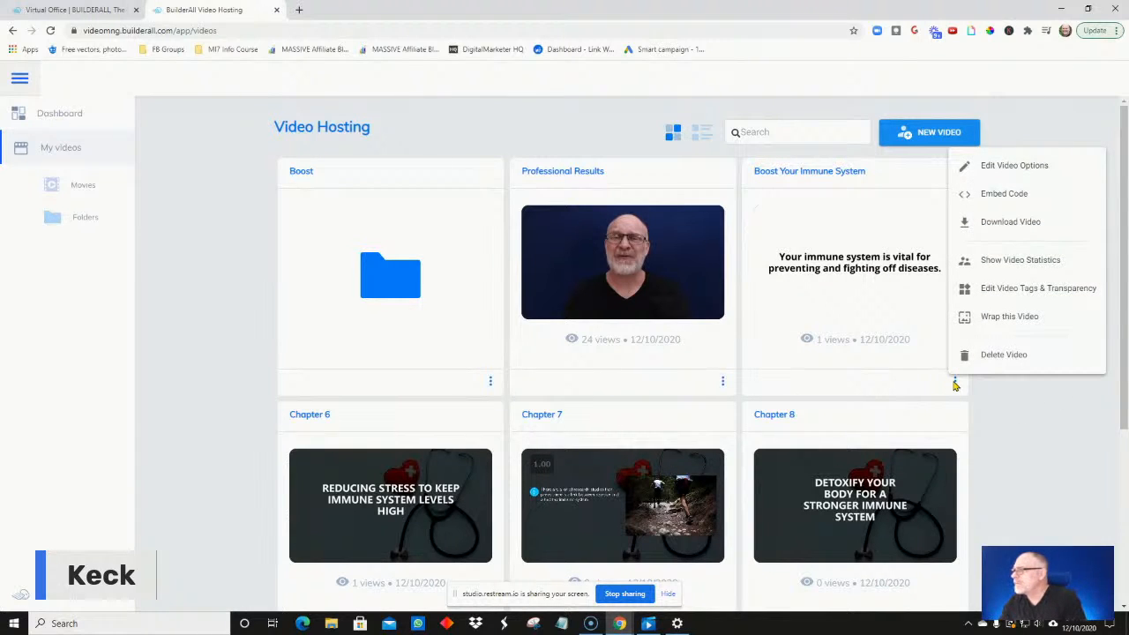
click(1011, 170)
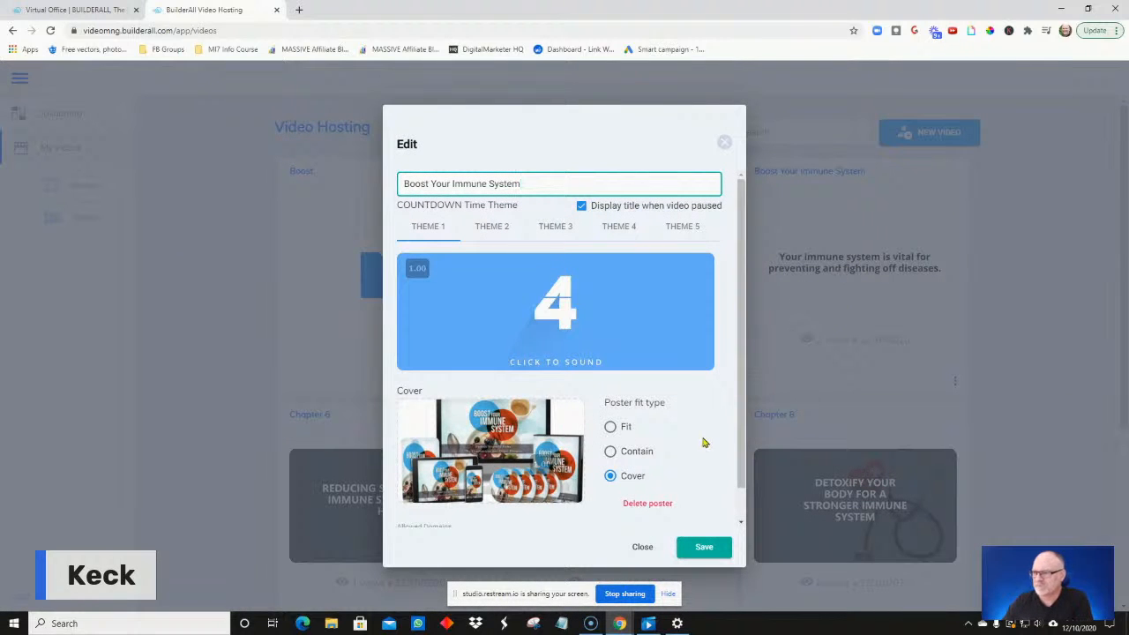
click(726, 145)
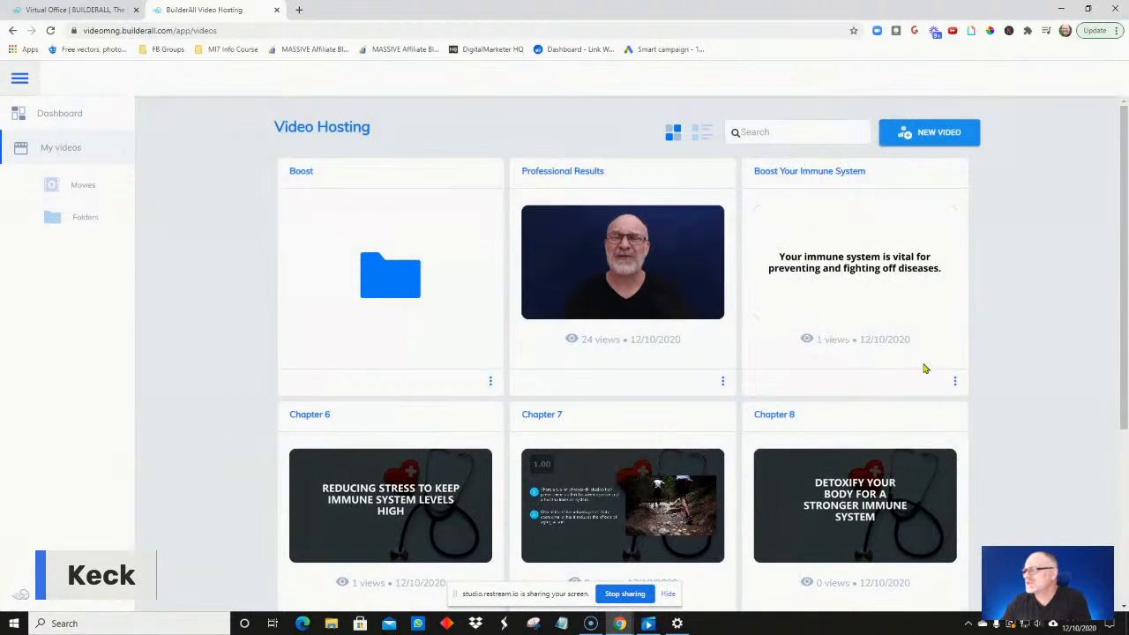
Examine the list of actions available for the Boost Your Immune System video and its playback speed controls.
click(953, 382)
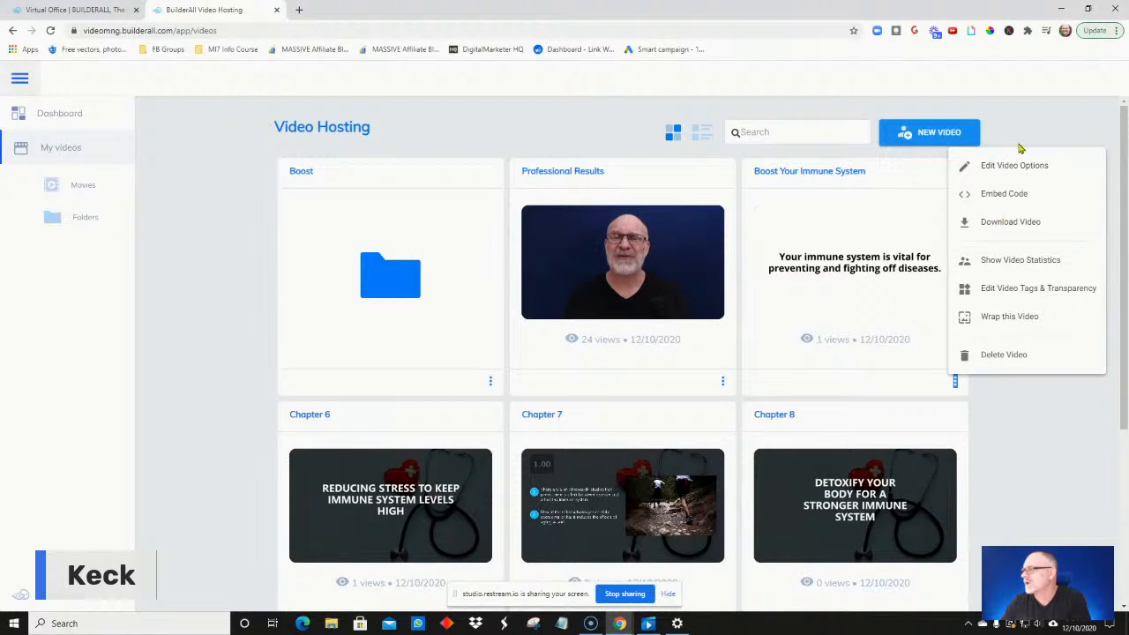
click(1038, 453)
drag(838, 174, 653, 187)
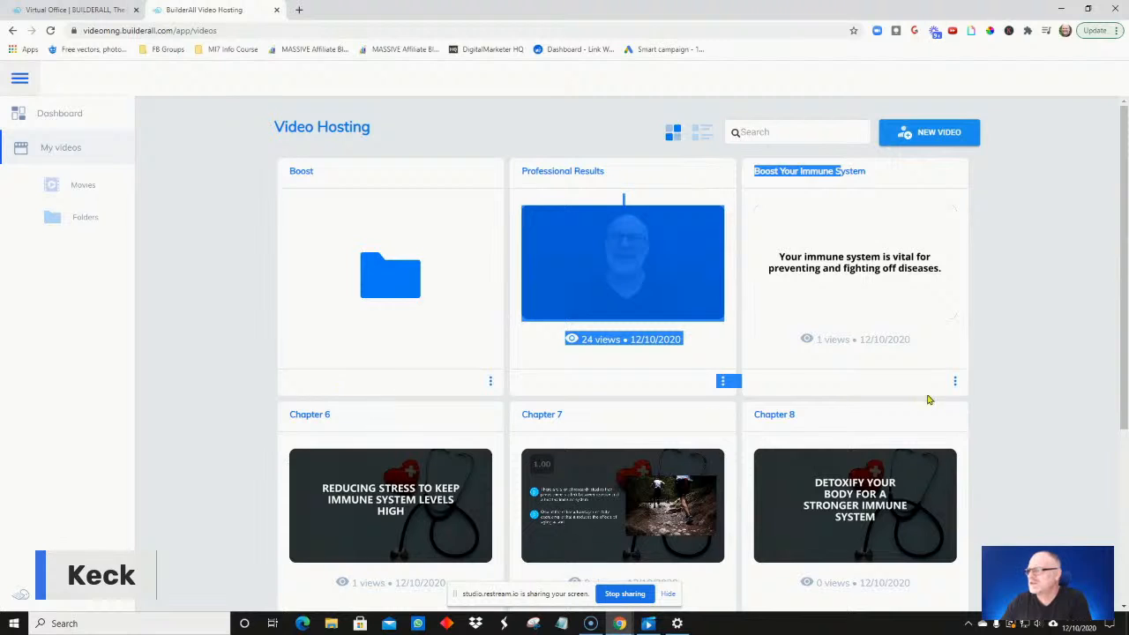
click(1098, 436)
click(956, 384)
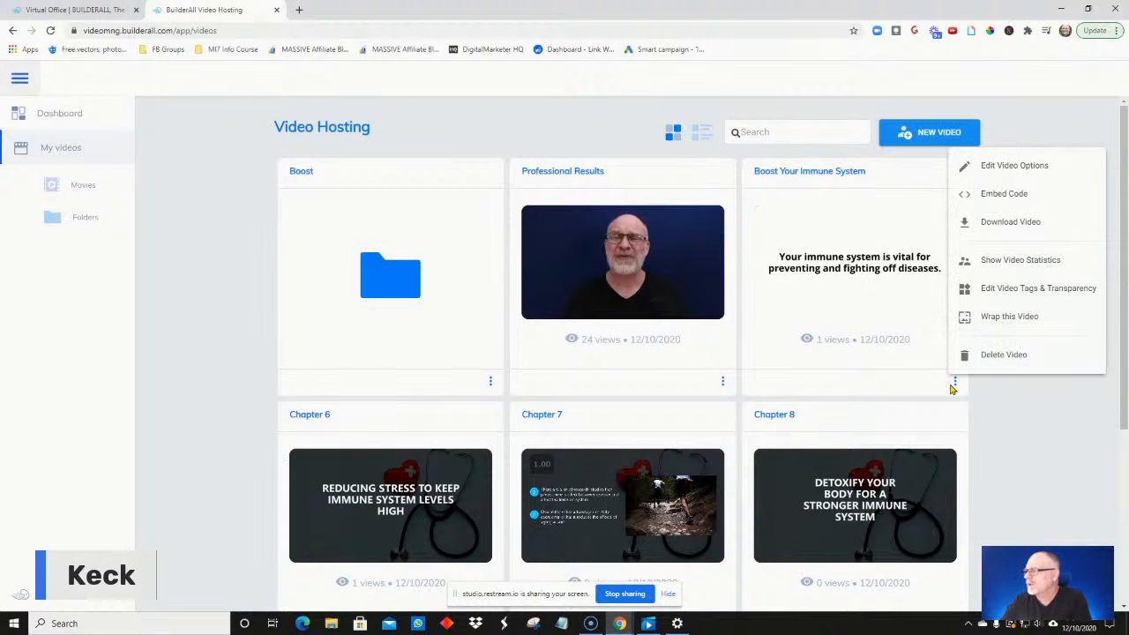
click(879, 317)
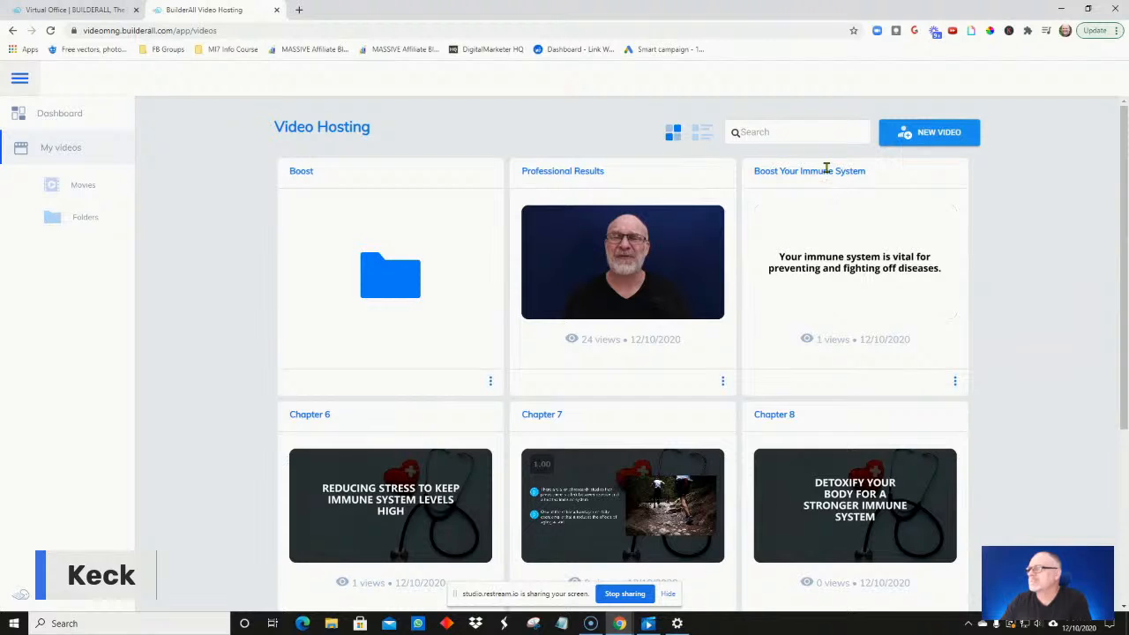
mouse_move(767, 217)
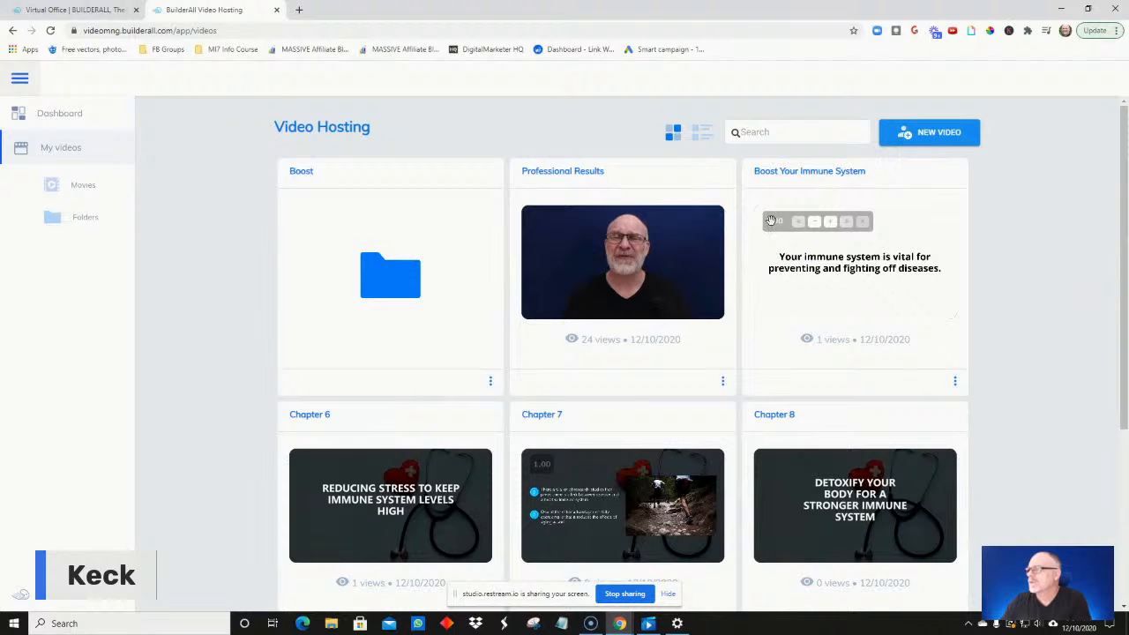
Review the Boost Your Immune System video's edit settings, from its title to the allowed domains, and close them without saving.
click(954, 382)
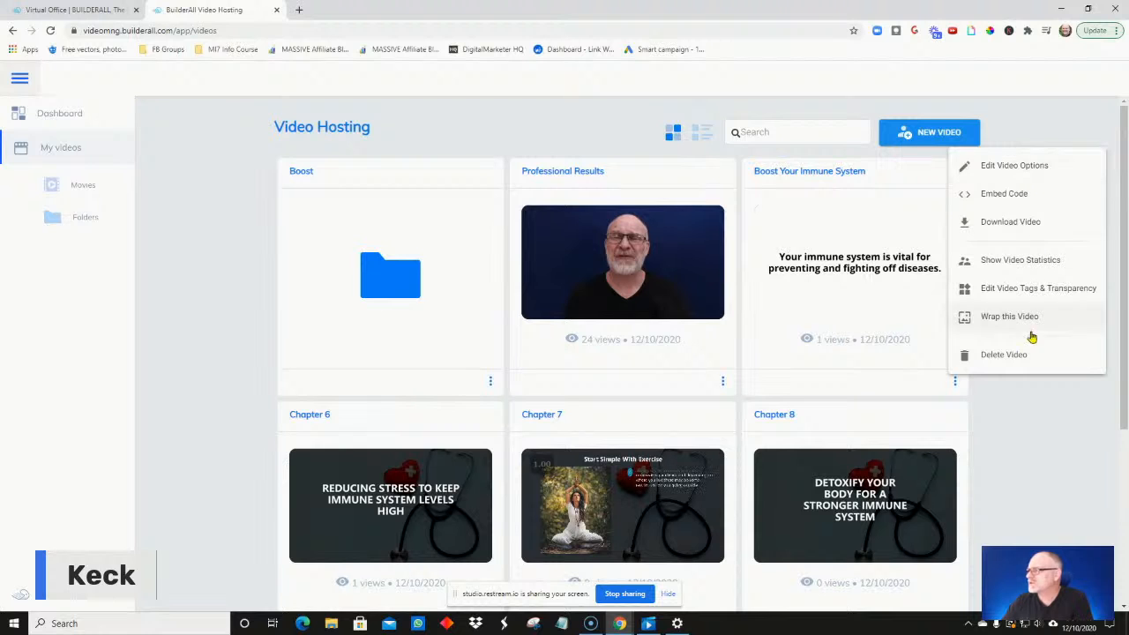
click(1031, 173)
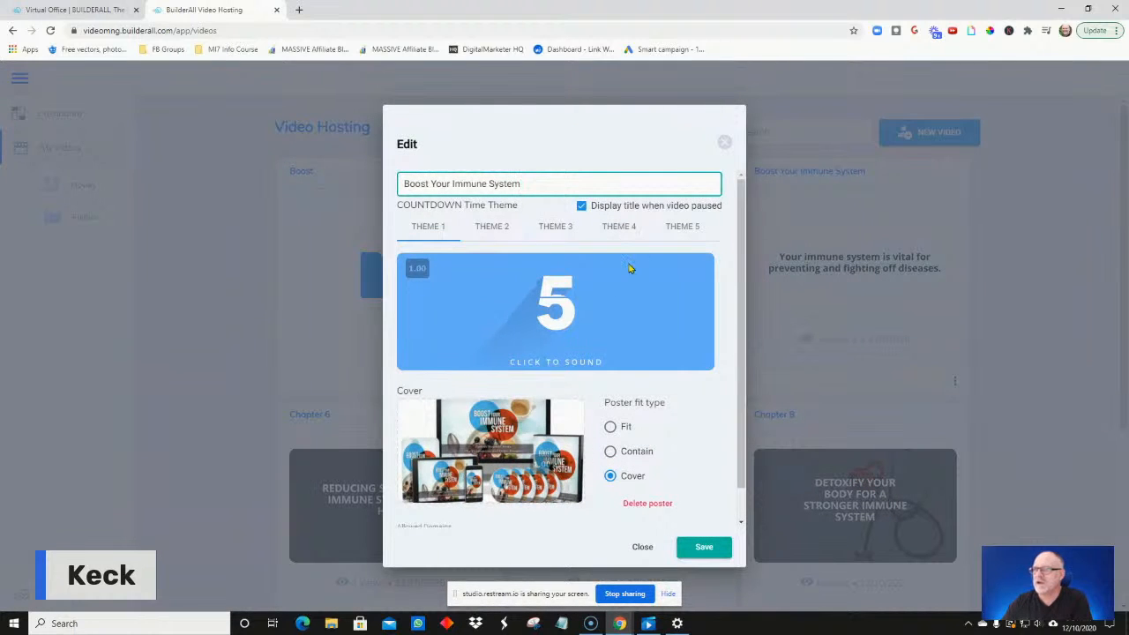
scroll(637, 388, down, 1)
scroll(637, 388, up, 1)
scroll(719, 371, down, 1)
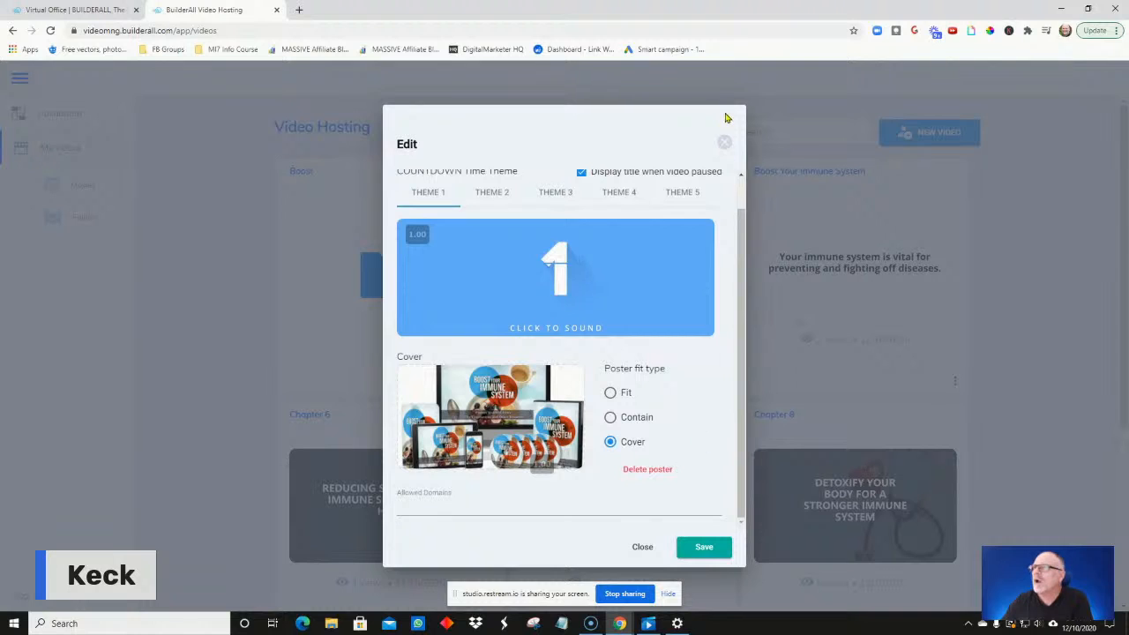
click(724, 142)
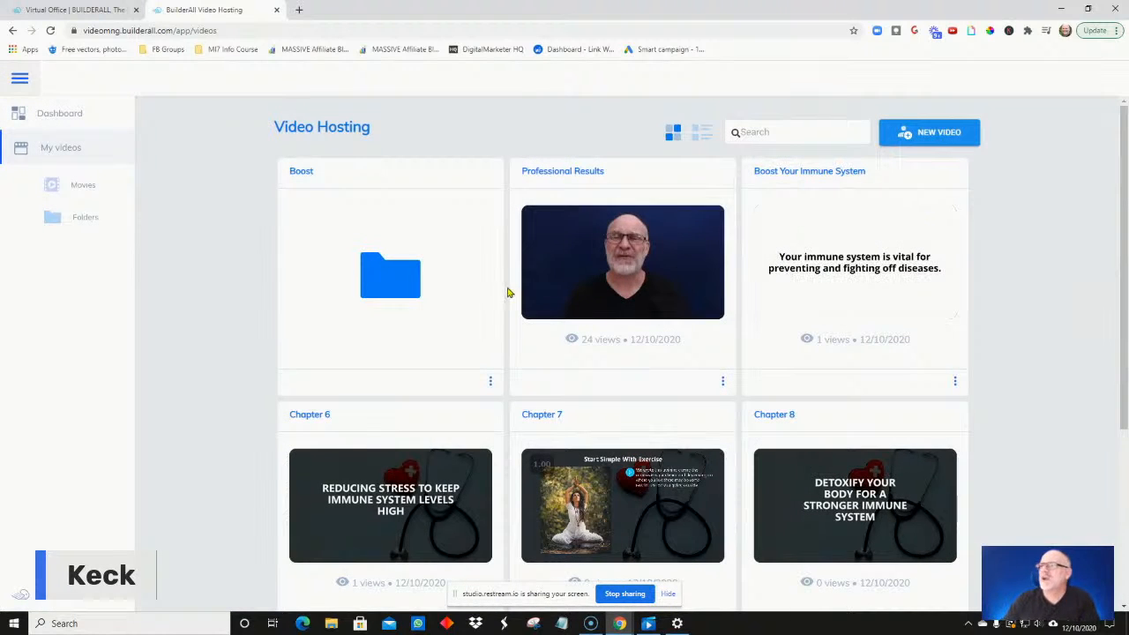
Open the Chapter 6 video's edit options and preview all five countdown themes, ending on Theme 2.
scroll(463, 455, down, 3)
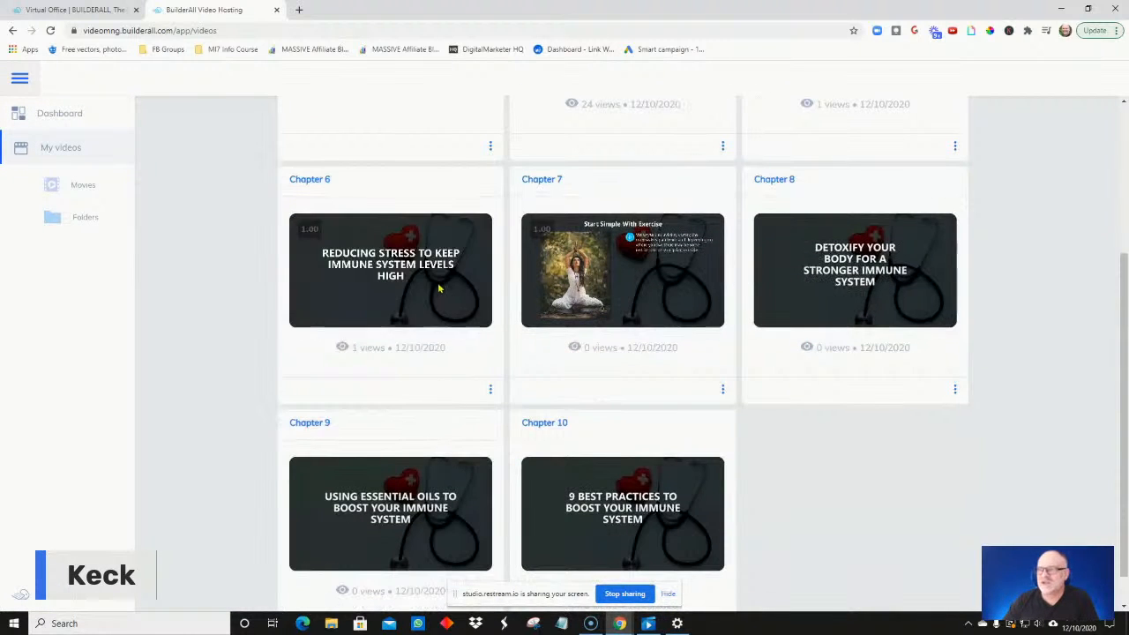
click(491, 392)
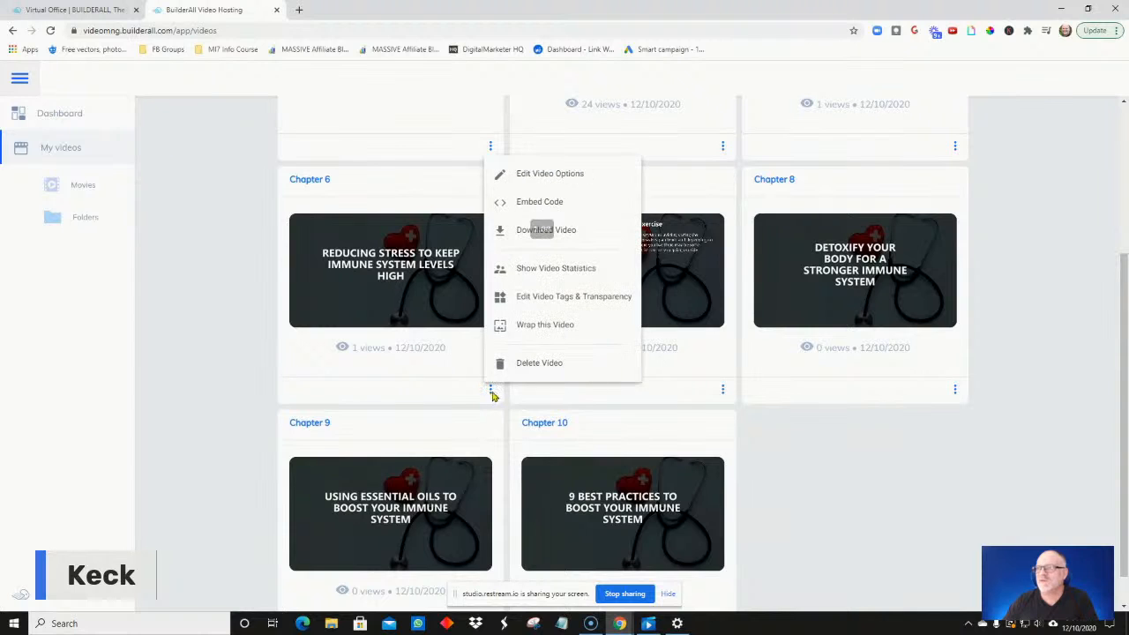
click(534, 182)
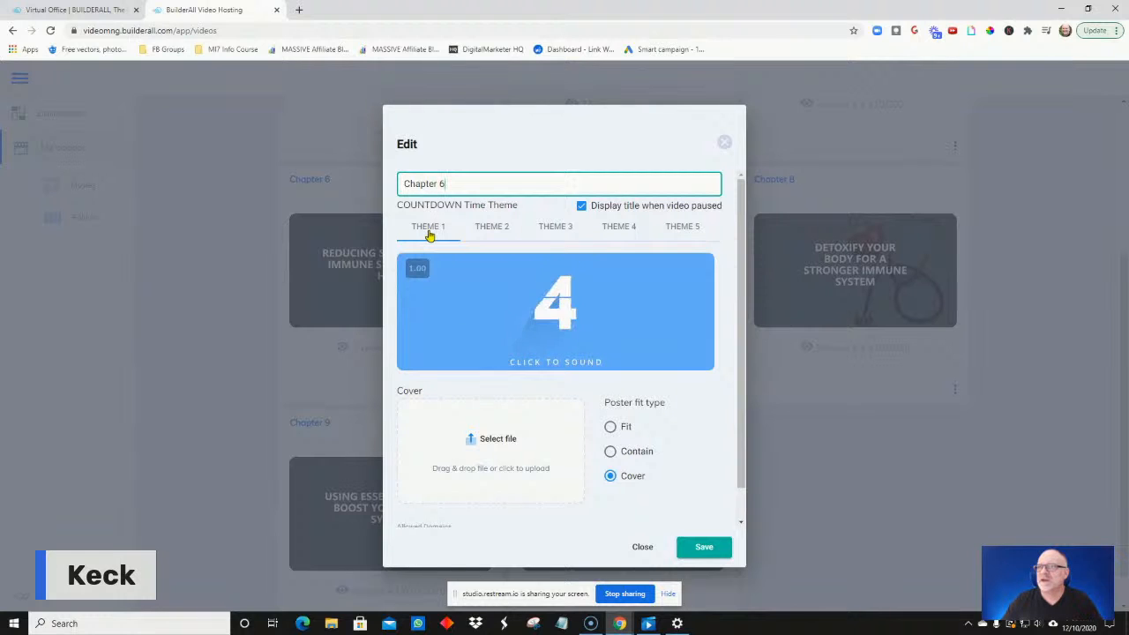
click(496, 228)
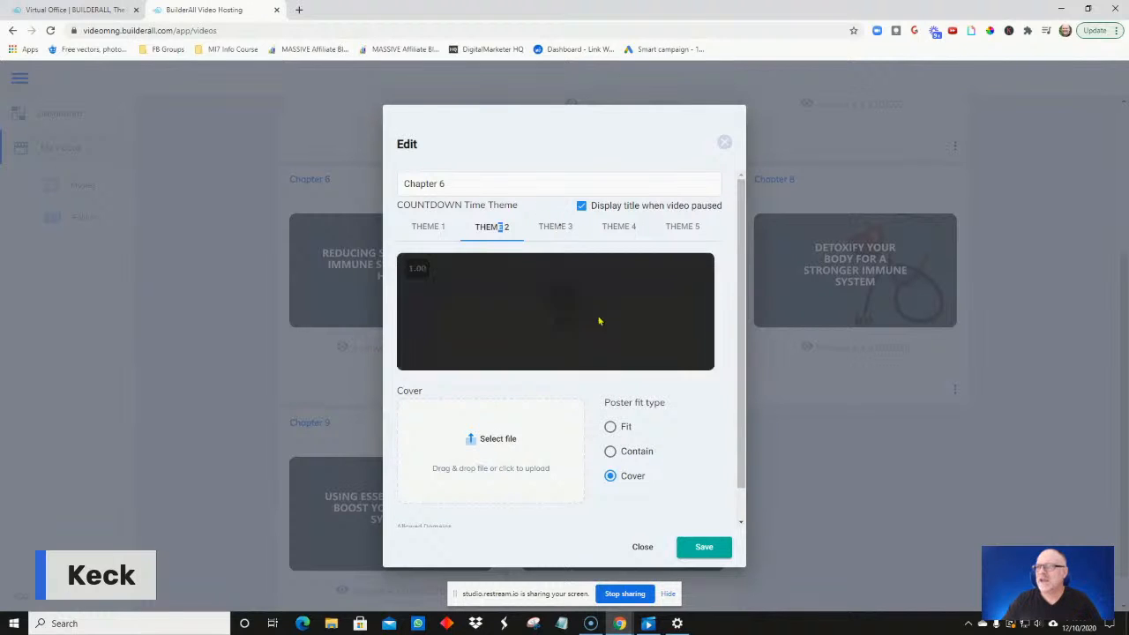
click(564, 227)
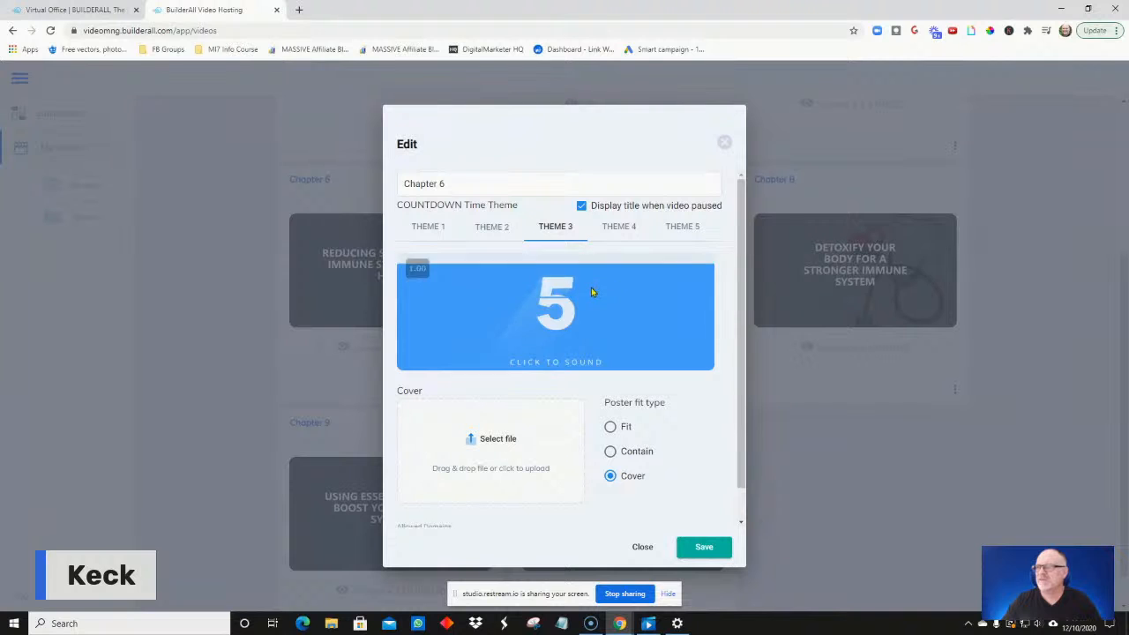
click(627, 231)
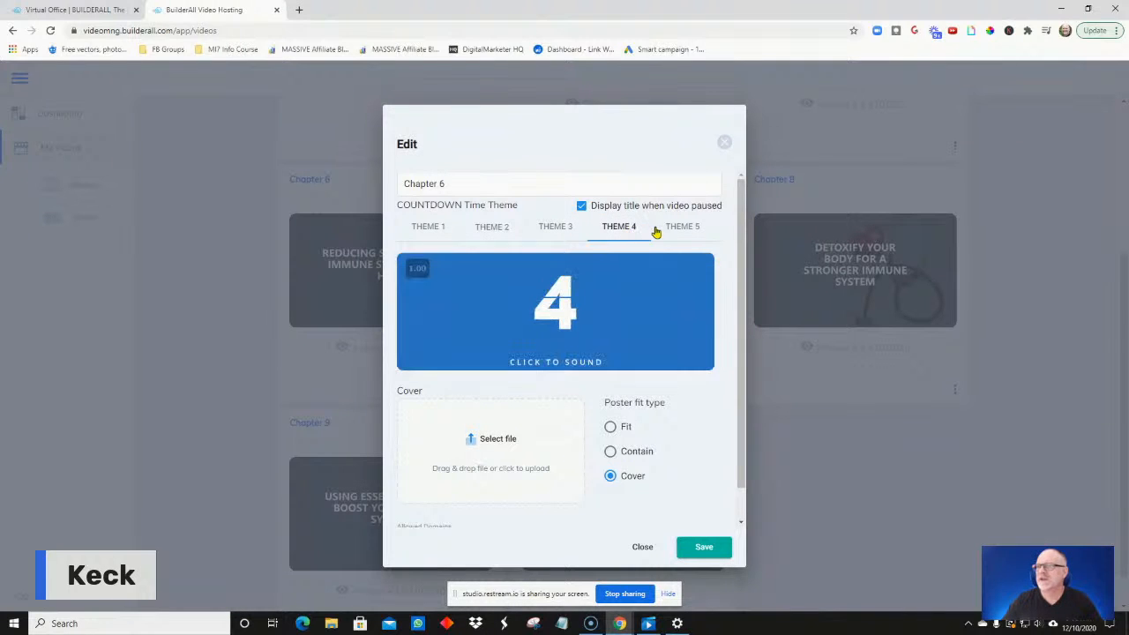
click(694, 235)
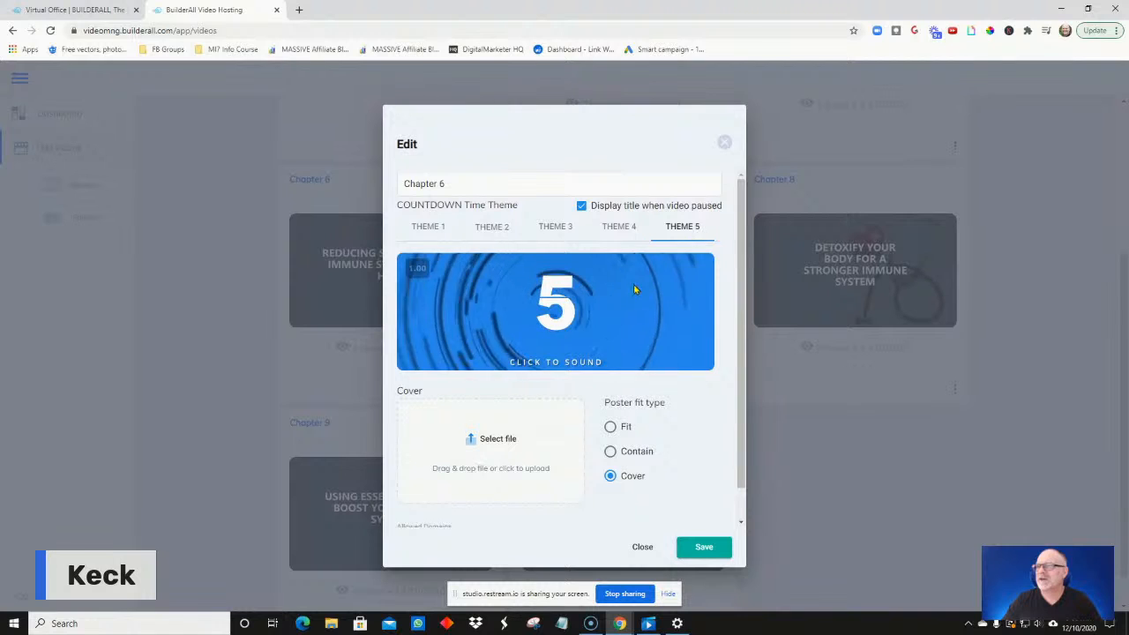
click(421, 227)
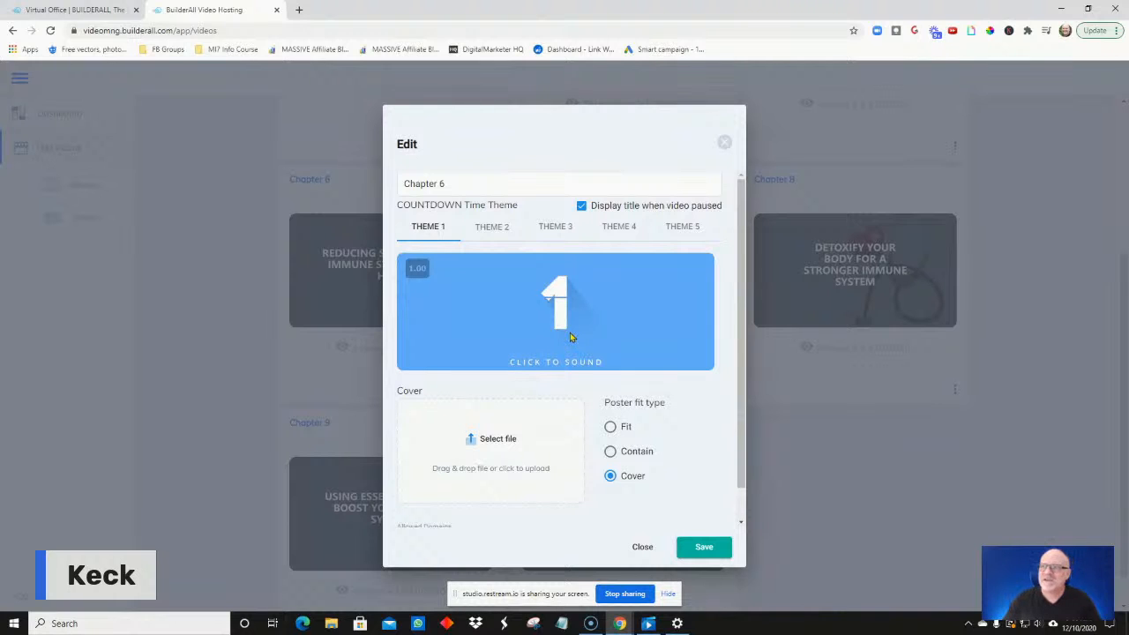
click(498, 231)
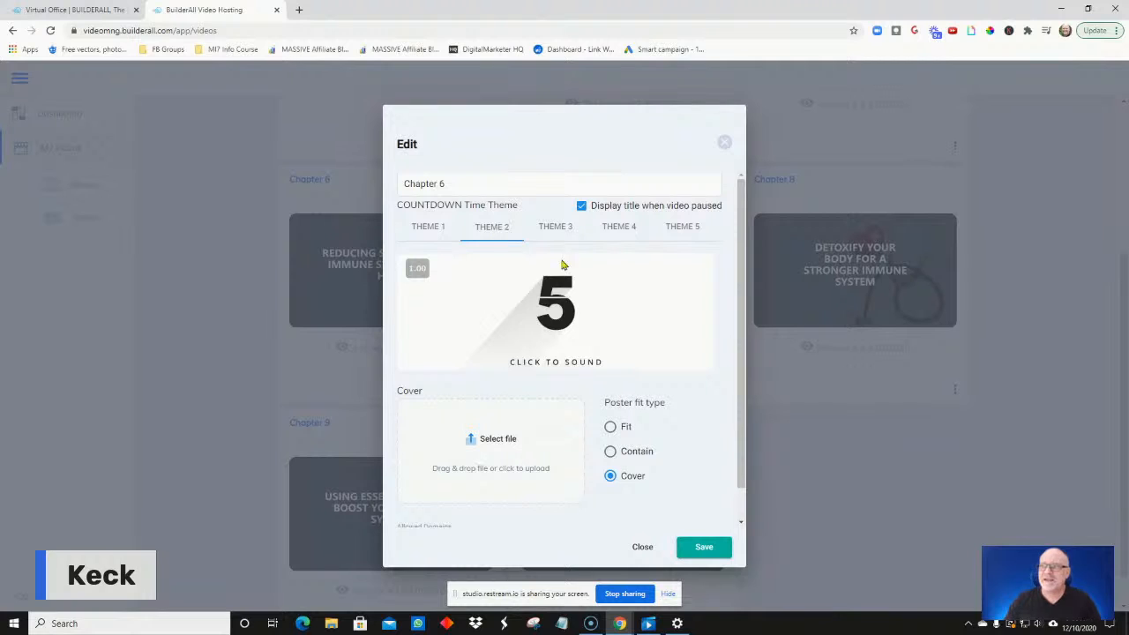
Try out Chapter 6's title display on pause and its poster fit types, restore both settings, and close without saving.
click(581, 207)
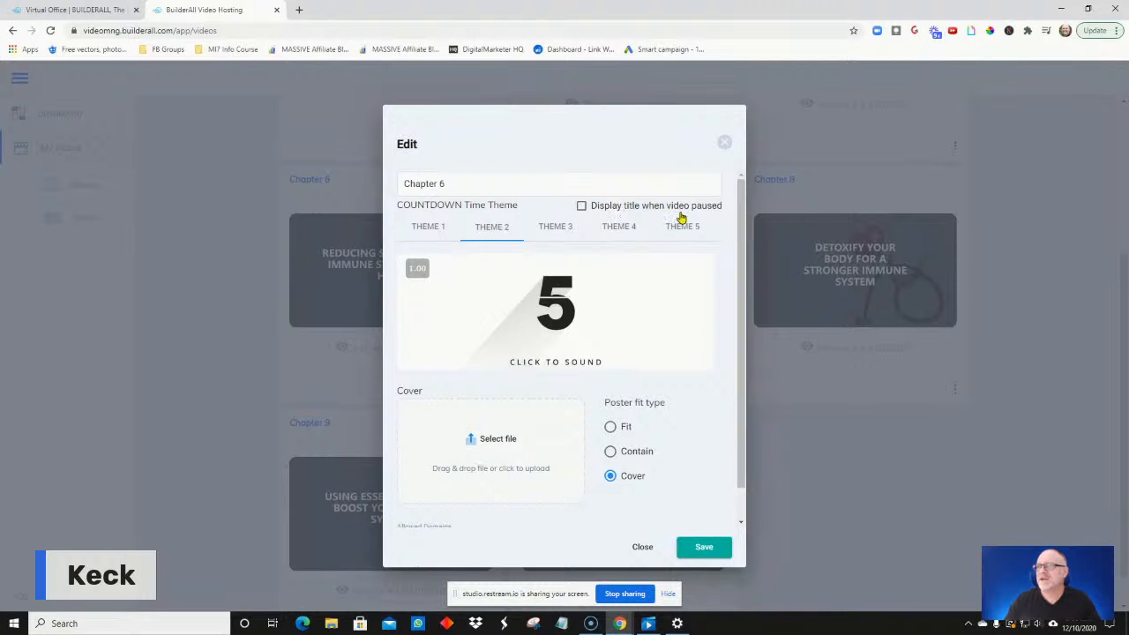
click(583, 207)
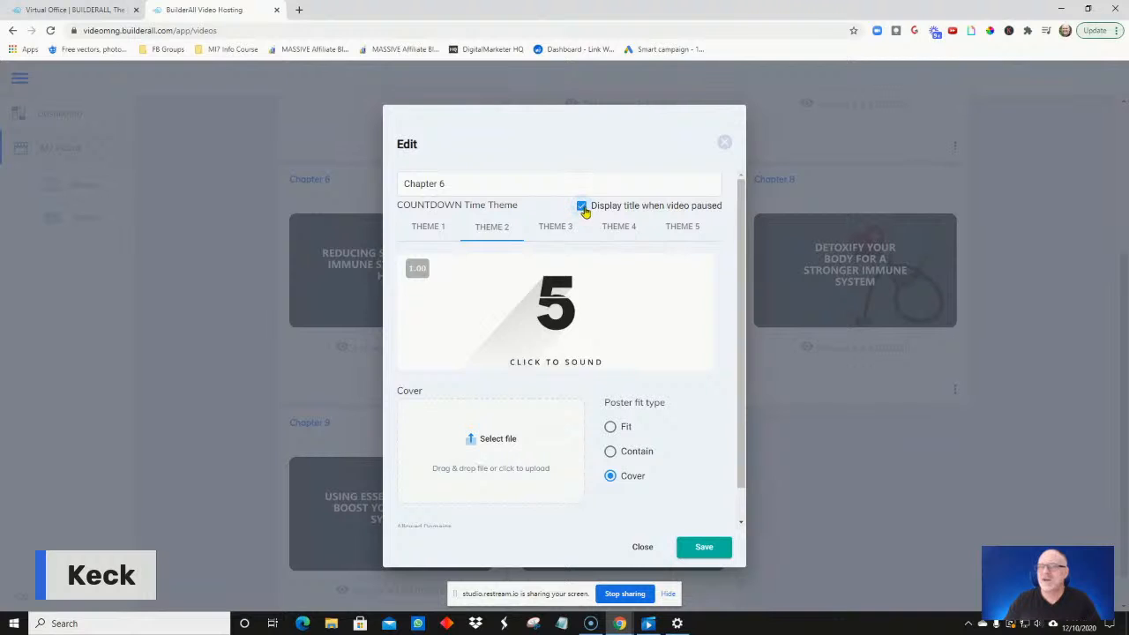
mouse_move(422, 279)
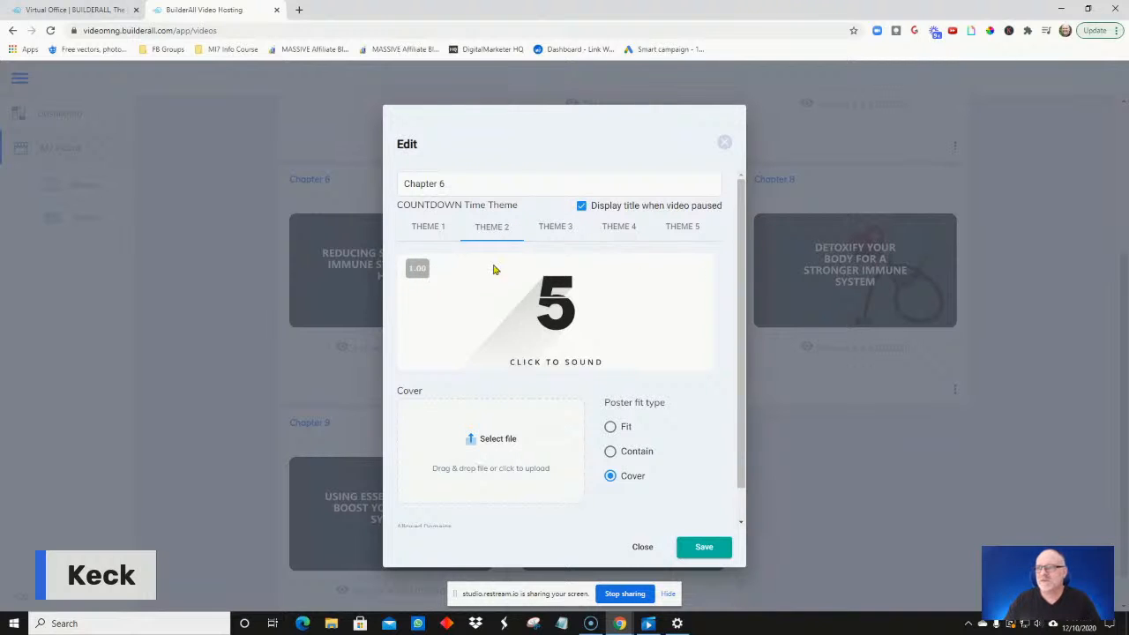
scroll(617, 318, down, 1)
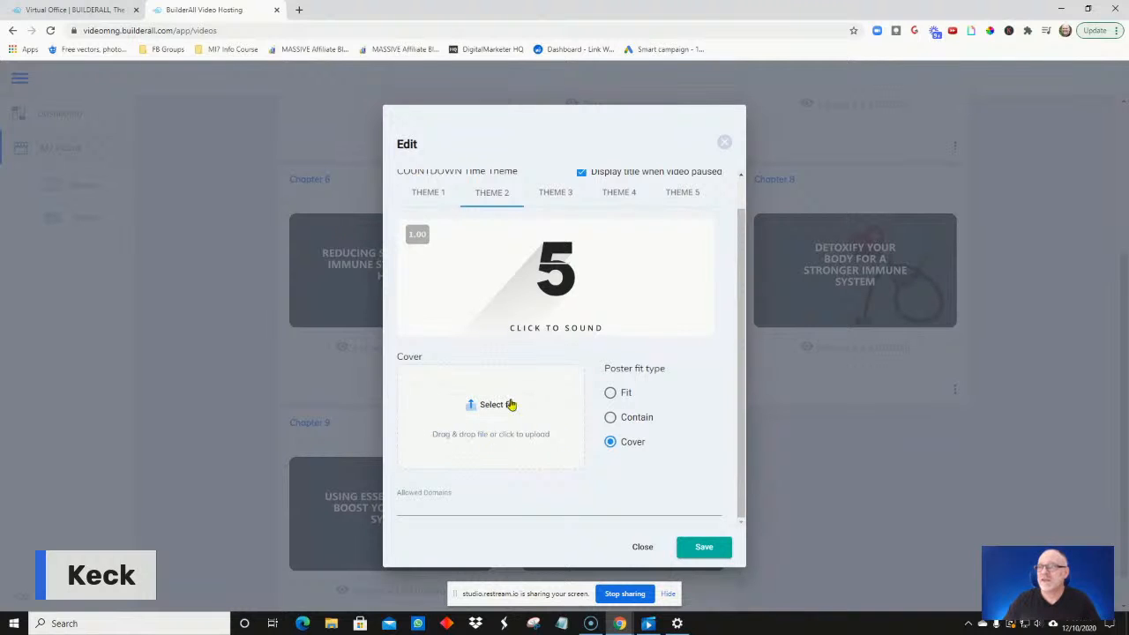
click(610, 416)
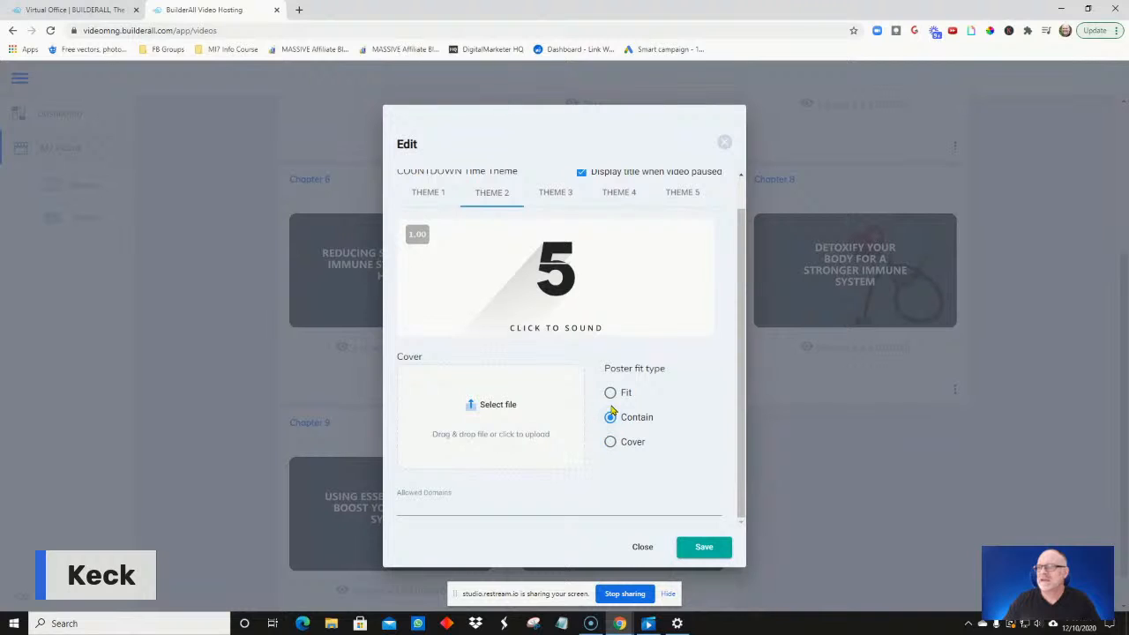
click(610, 392)
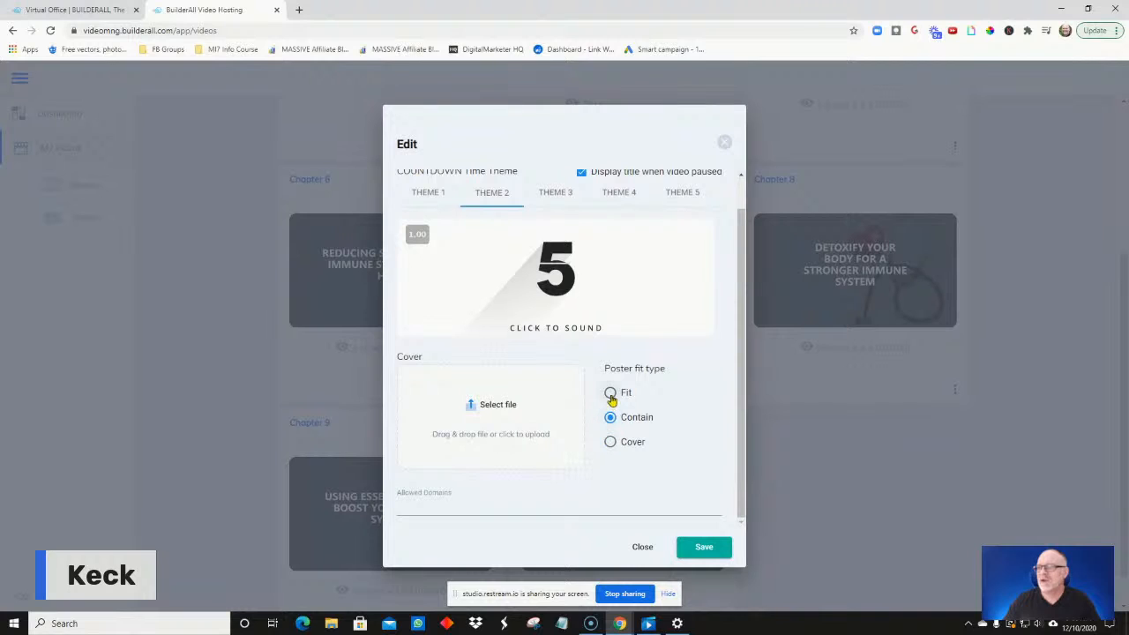
click(610, 441)
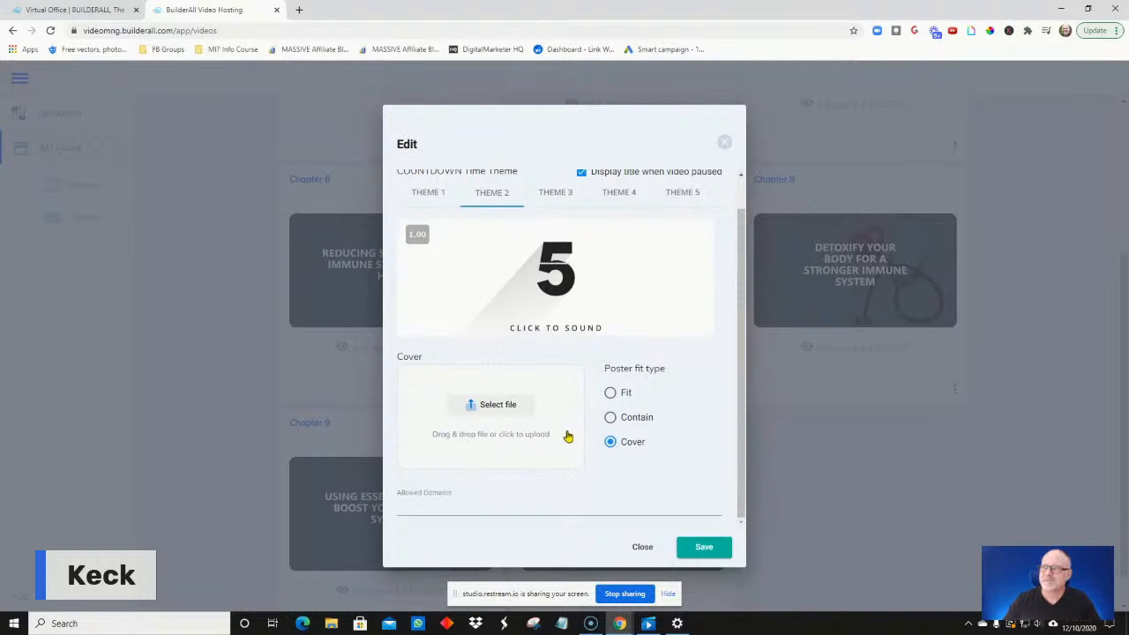
click(651, 551)
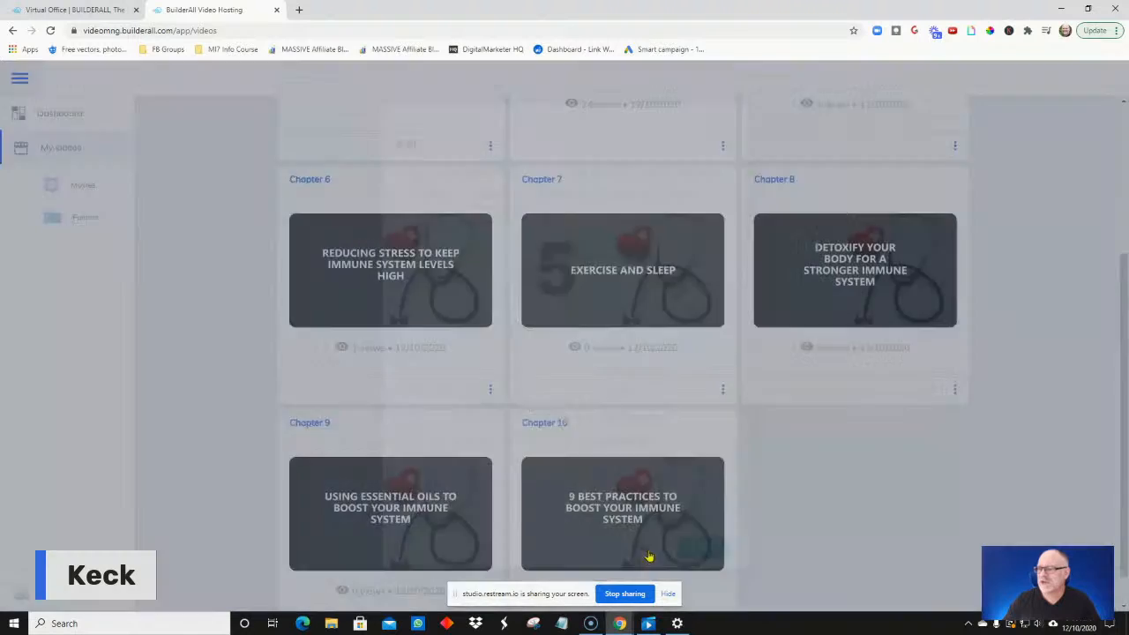
Start a new video upload and name it "Conclusion - Boost".
scroll(842, 538, up, 3)
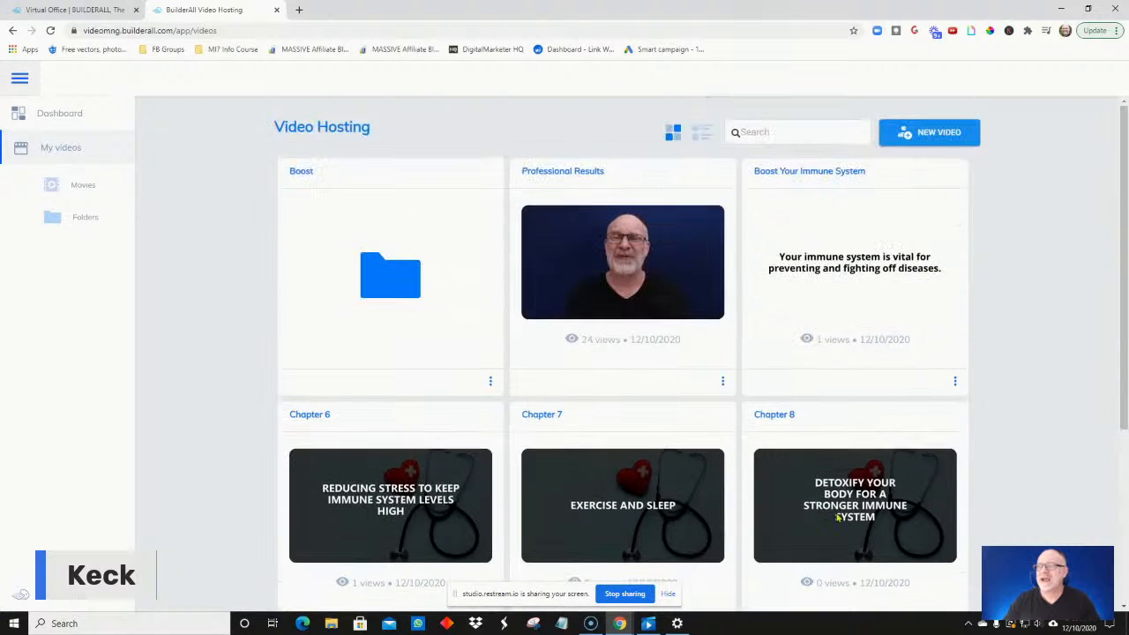
click(953, 138)
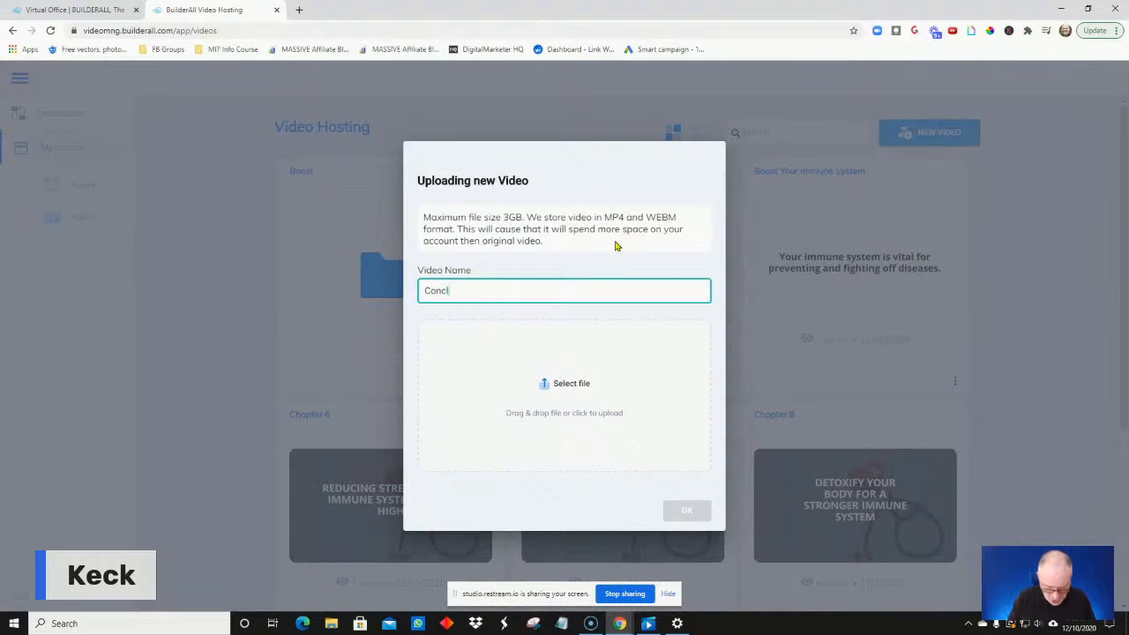
text(Conclusio)
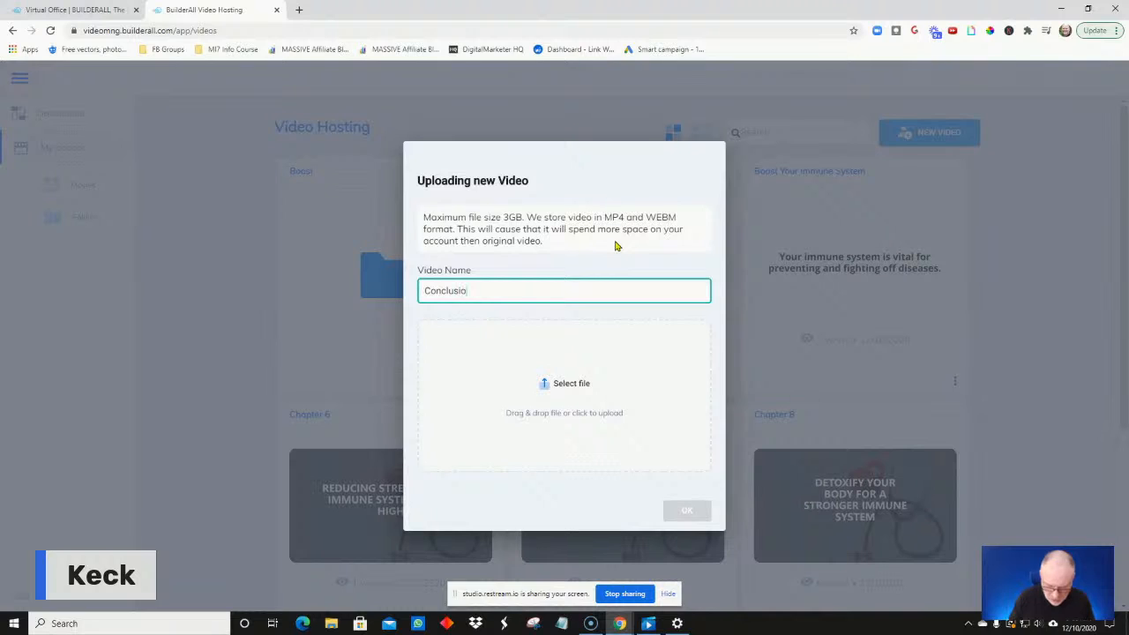
text(n)
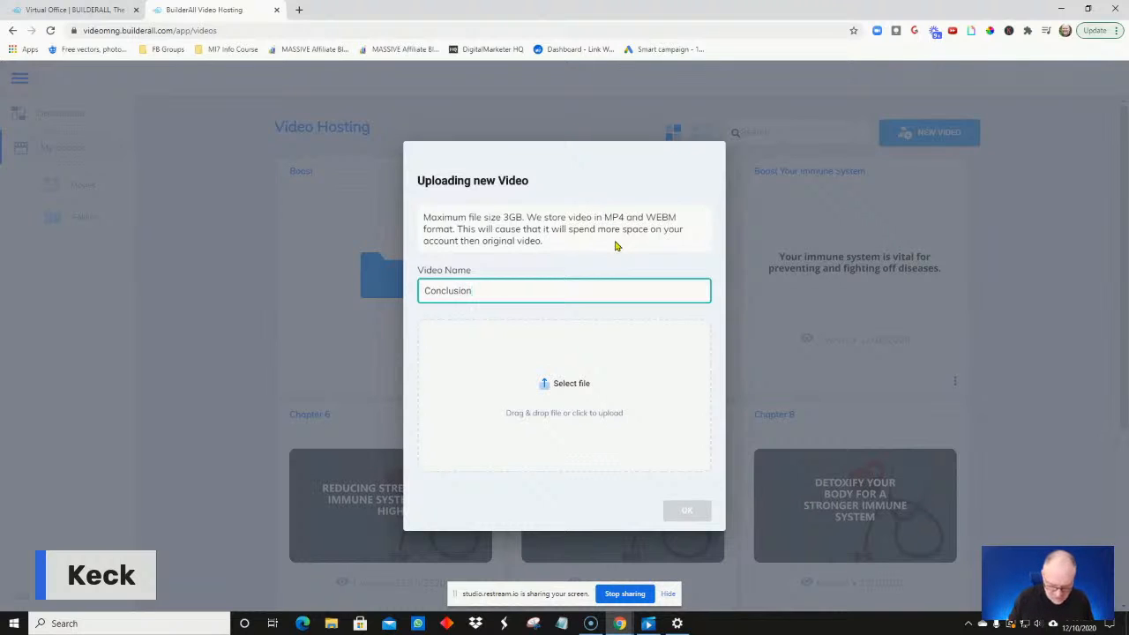
text( - Boos)
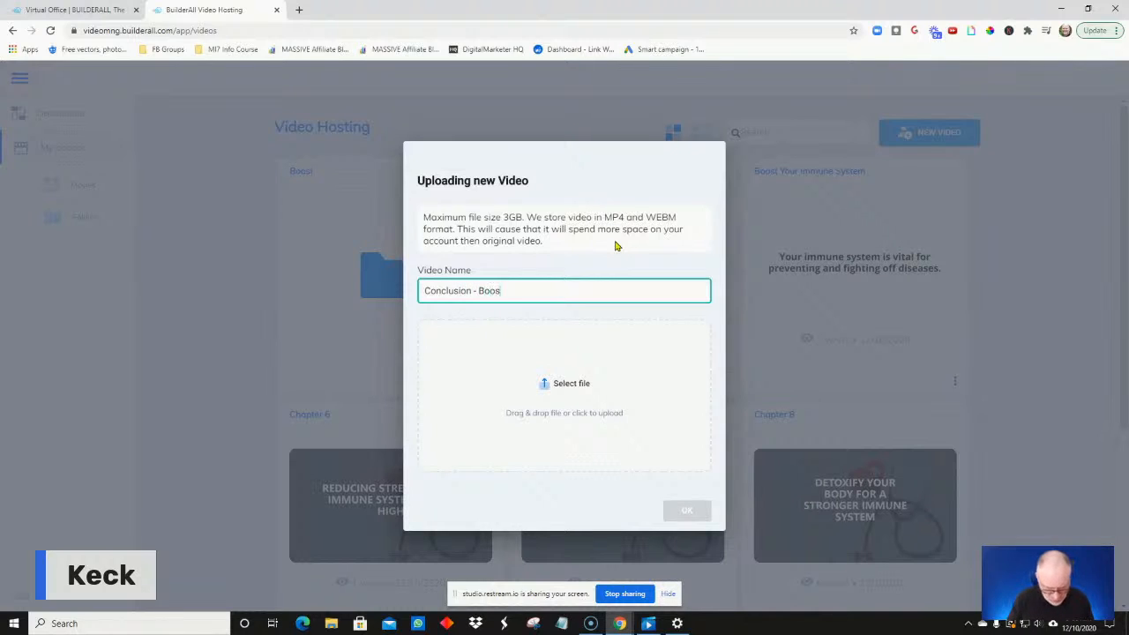
text(t)
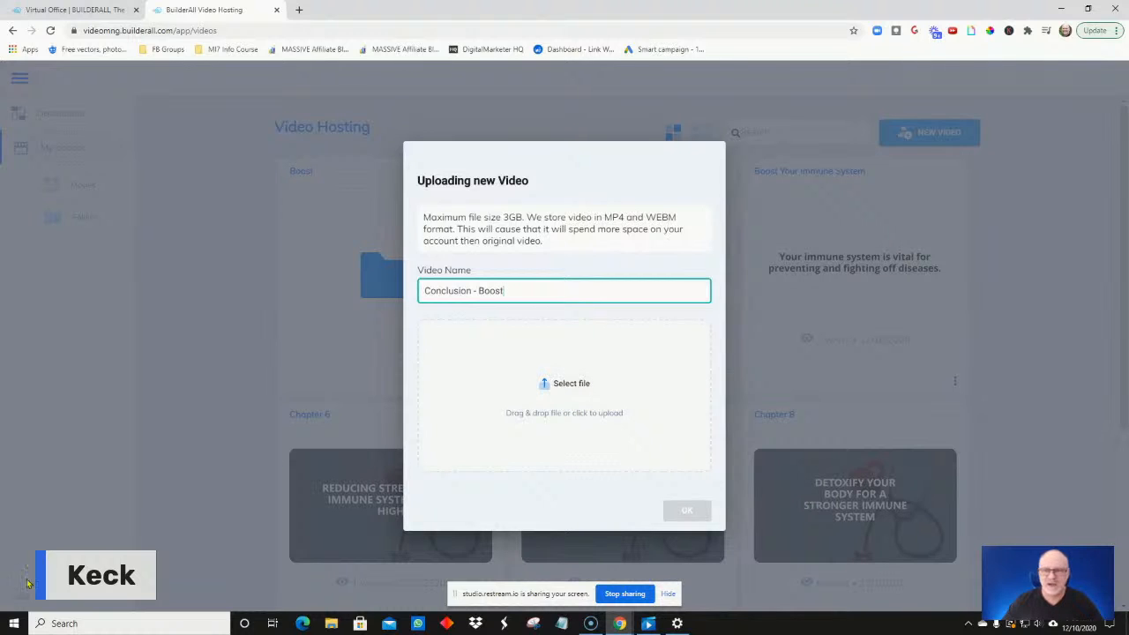
Add the Conclusion video from the Upsell-Module1-TrainingVideos folder in File Explorer to the upload and submit it.
click(331, 623)
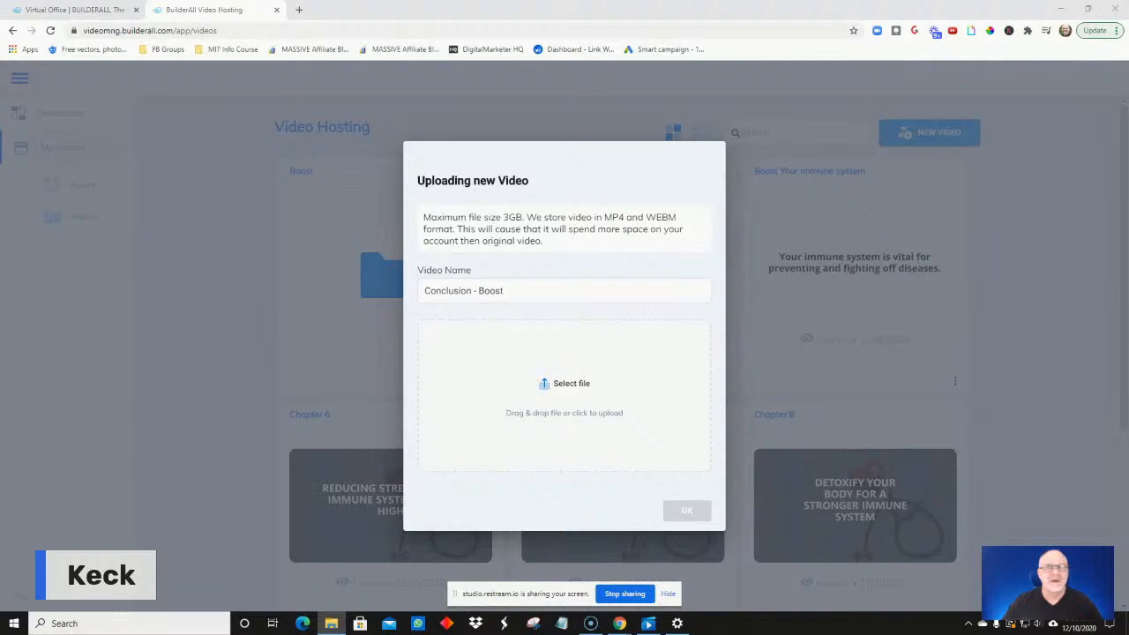
drag(0, 141, 253, 189)
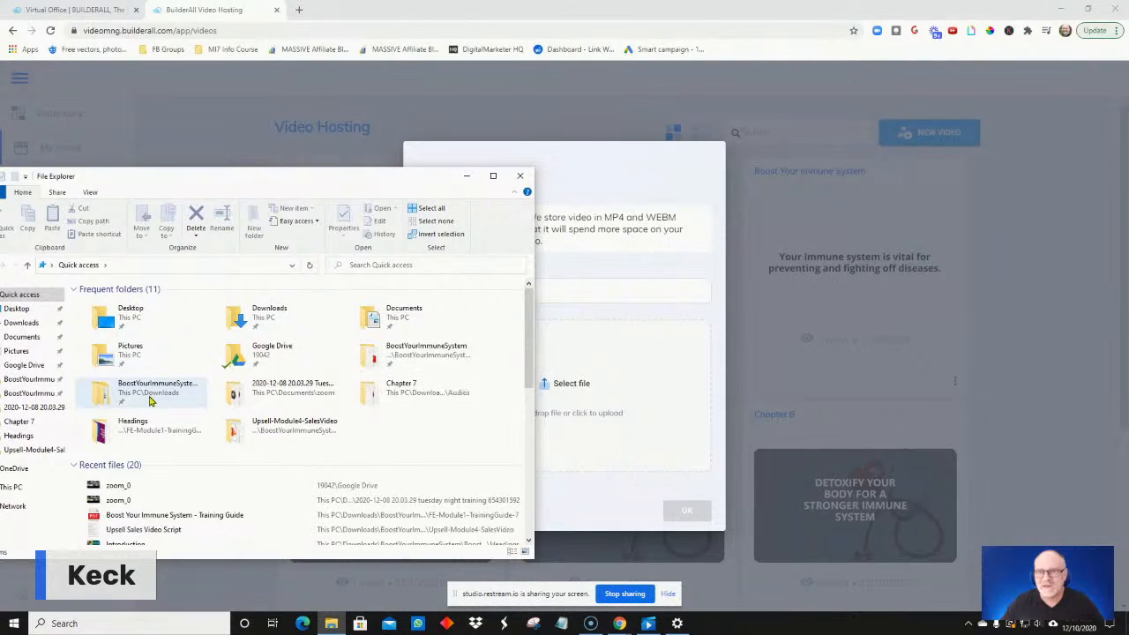
click(52, 394)
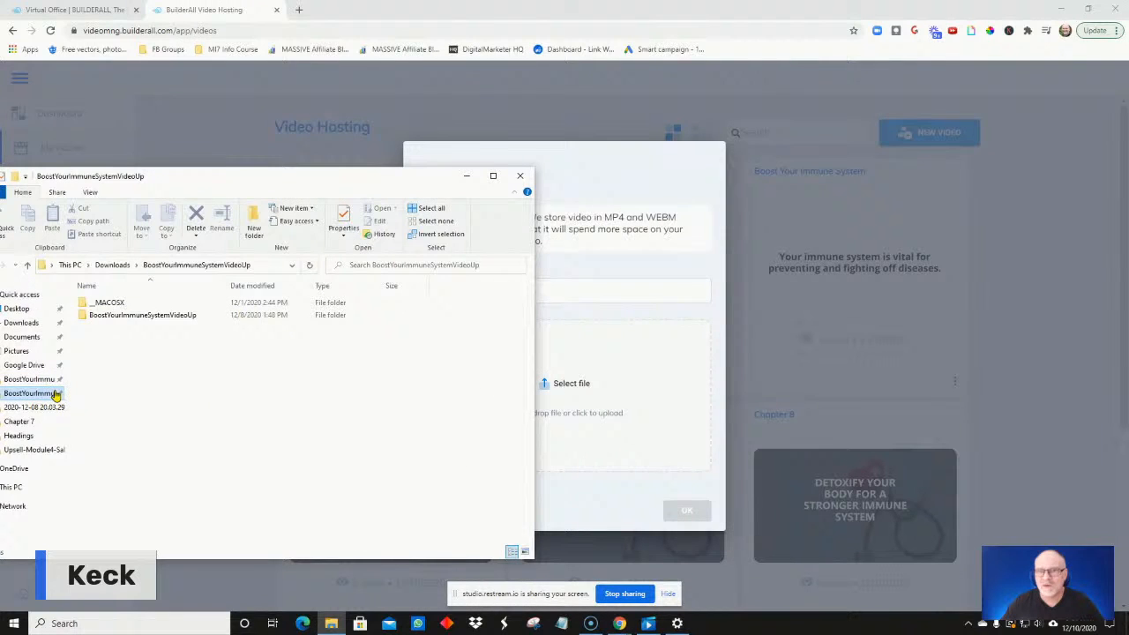
click(93, 316)
double_click(93, 315)
double_click(93, 316)
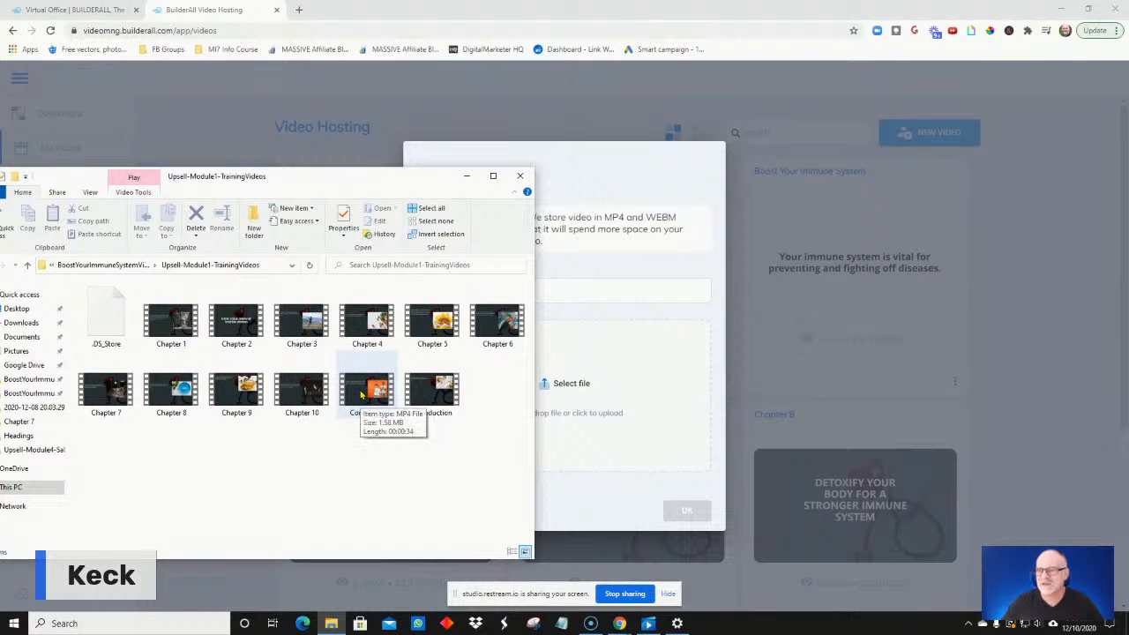
drag(364, 395, 619, 402)
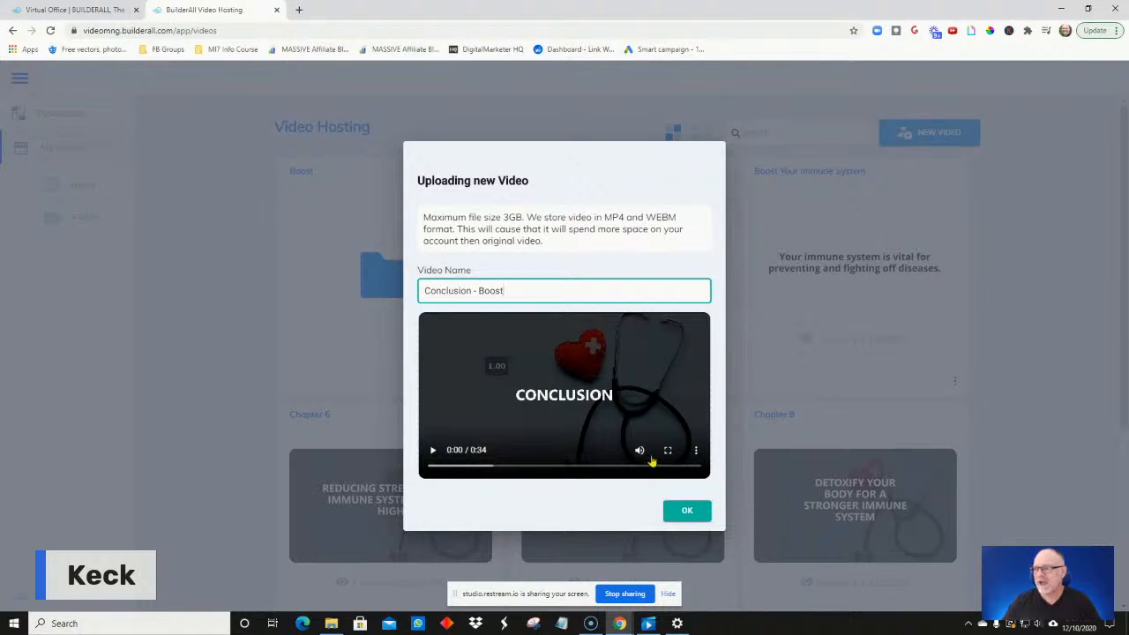
click(687, 512)
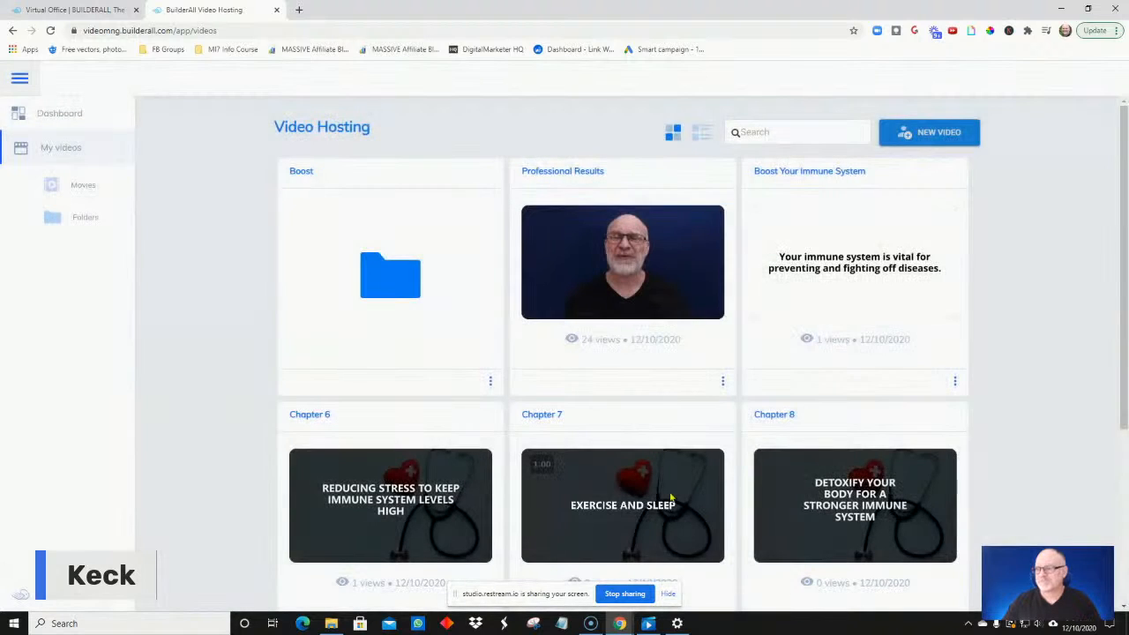
Find the Conclusion - Boost video in the library and open its edit options.
scroll(915, 381, down, 1)
scroll(915, 381, down, 3)
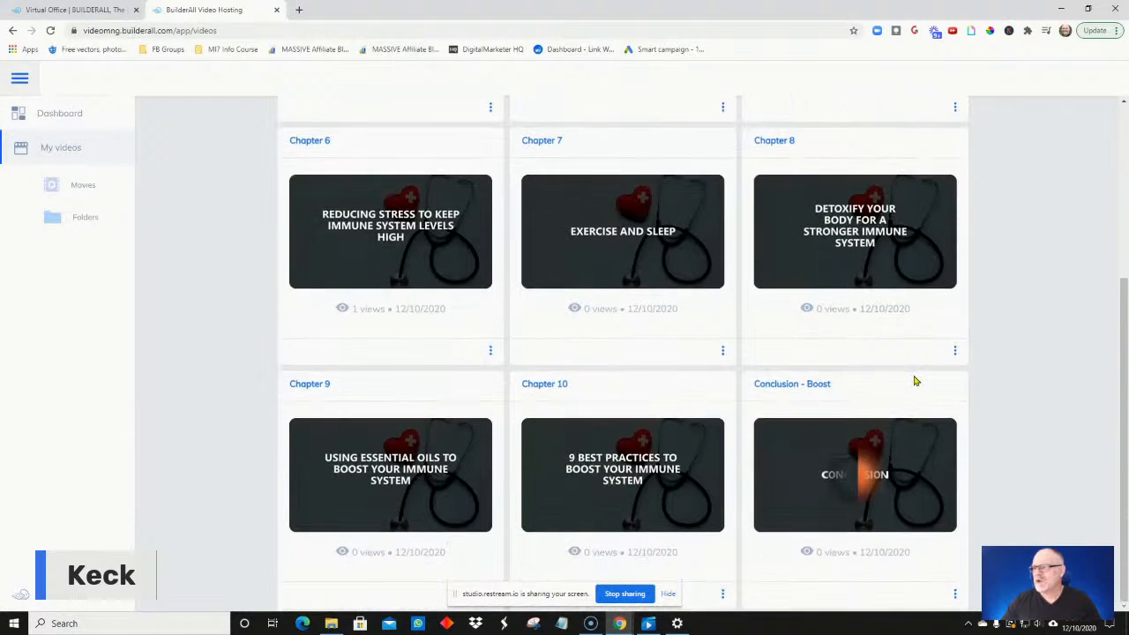
mouse_move(864, 504)
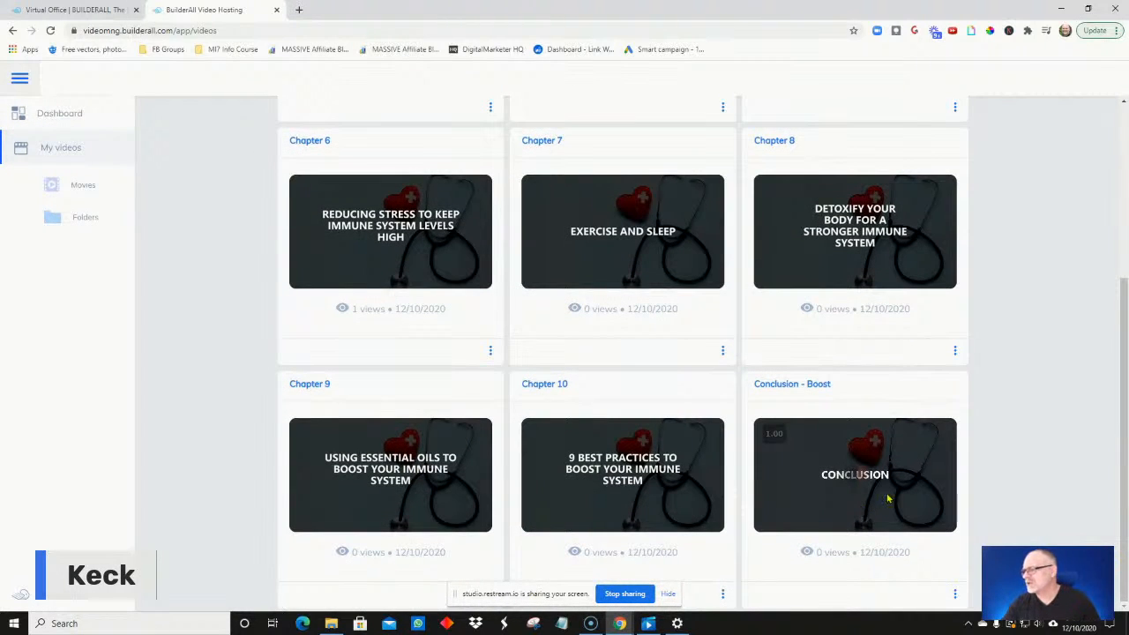
click(957, 600)
click(1023, 378)
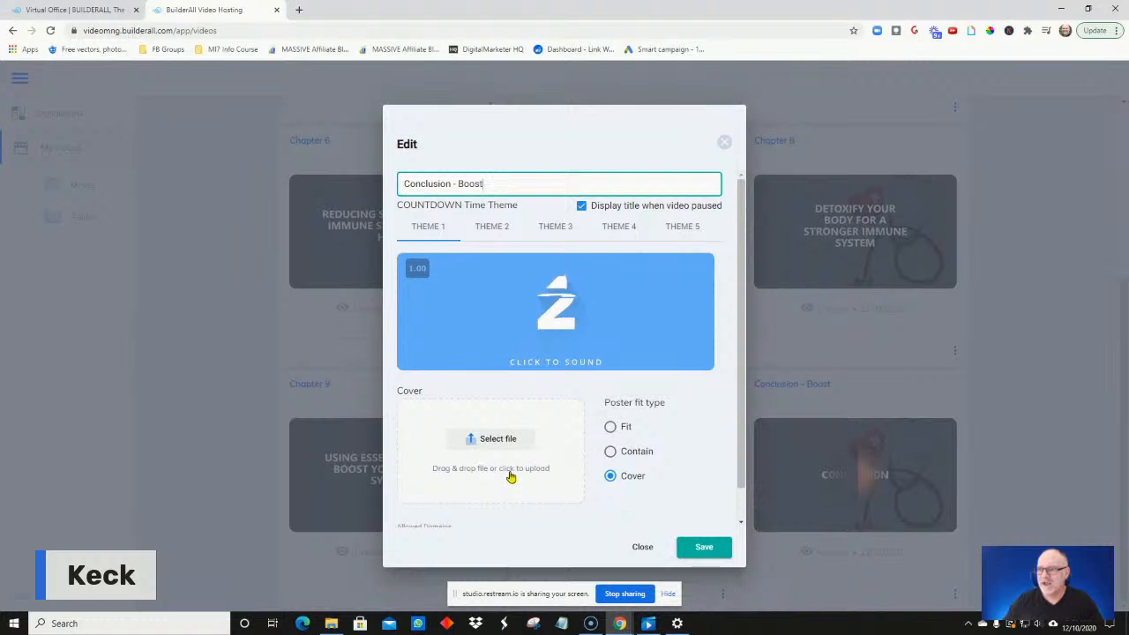
In File Explorer, open the Headings folder inside BoostYourImmuneSystem's FE-Module1-TrainingGuide-7 folder.
click(331, 624)
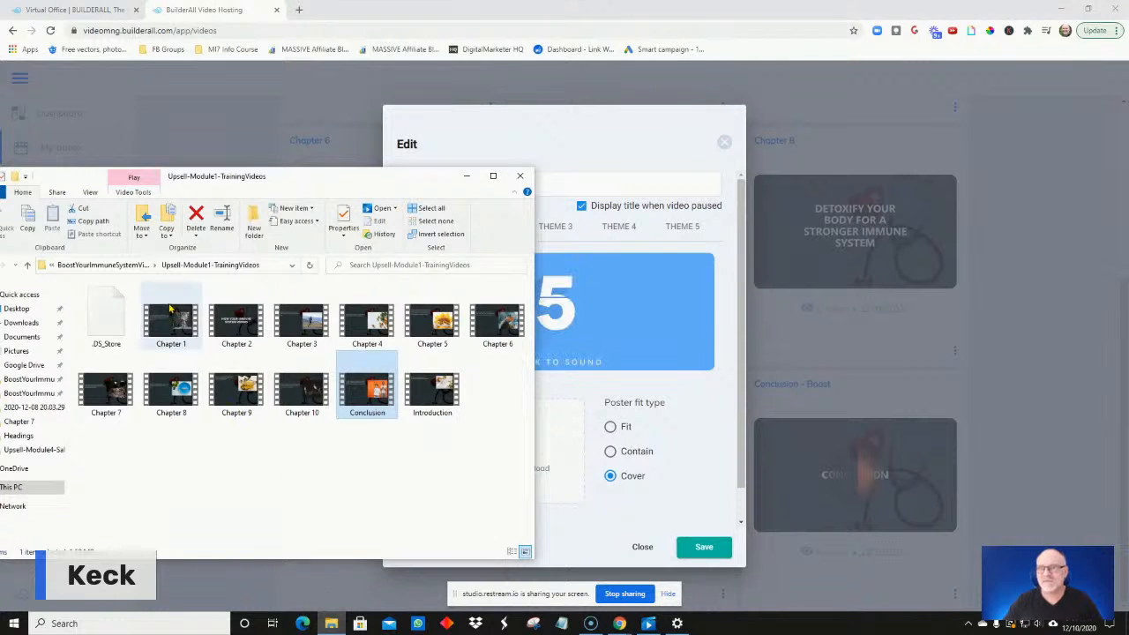
click(83, 265)
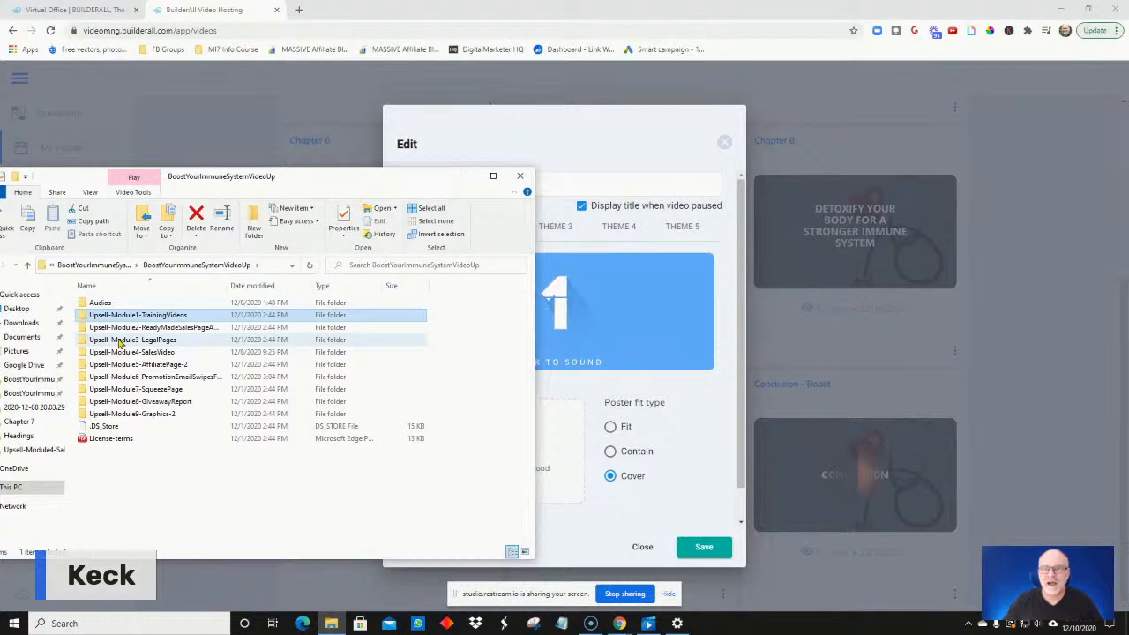
click(50, 381)
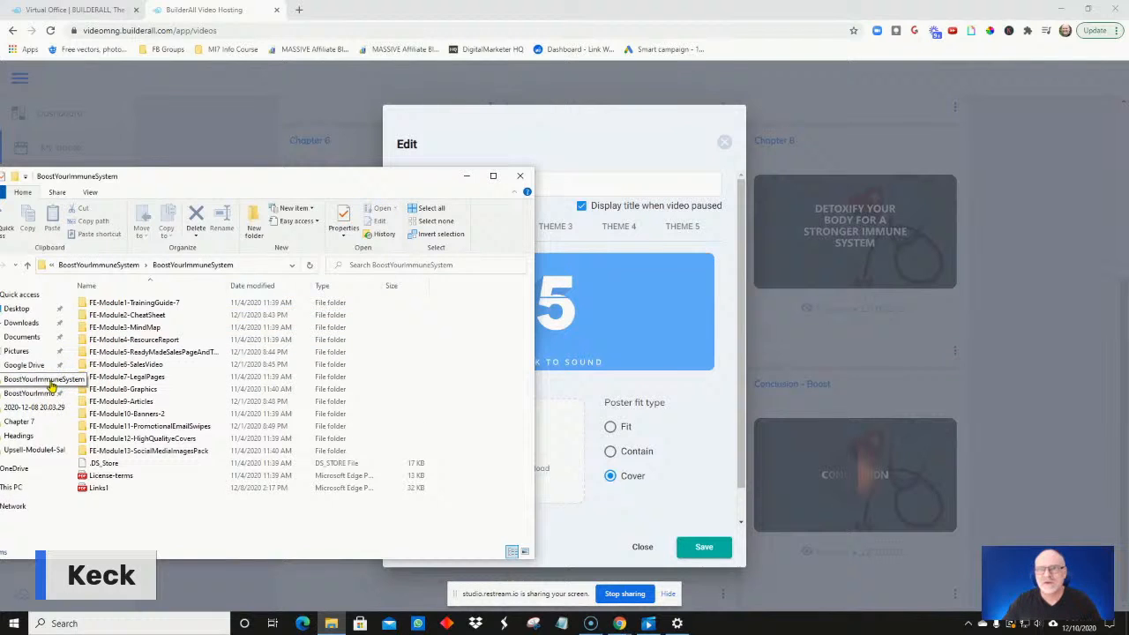
click(124, 302)
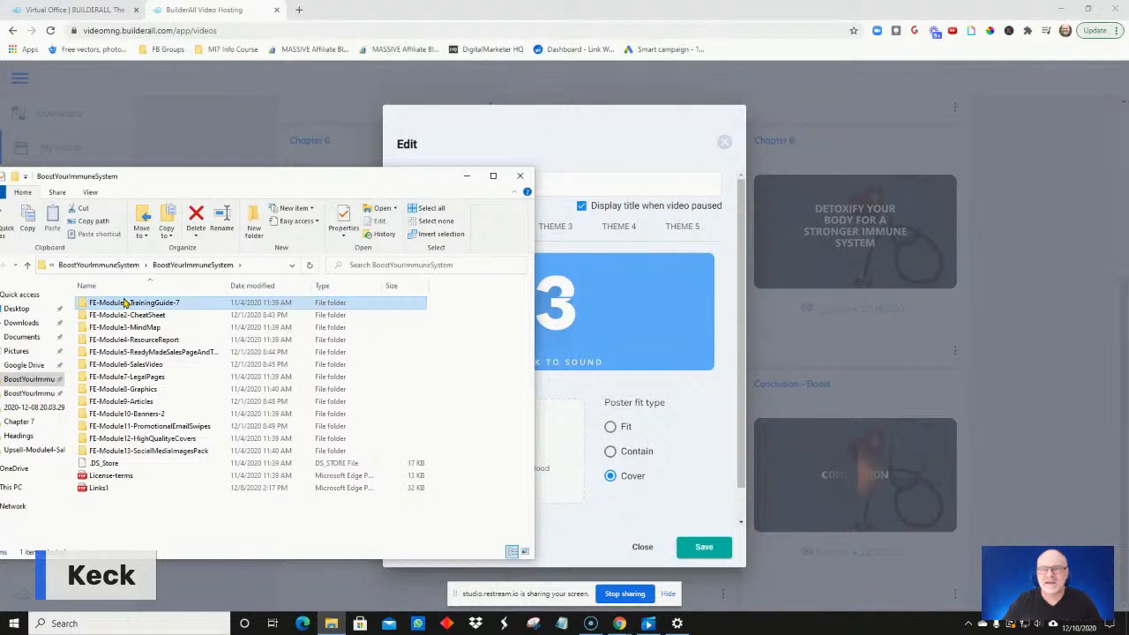
click(124, 302)
double_click(125, 302)
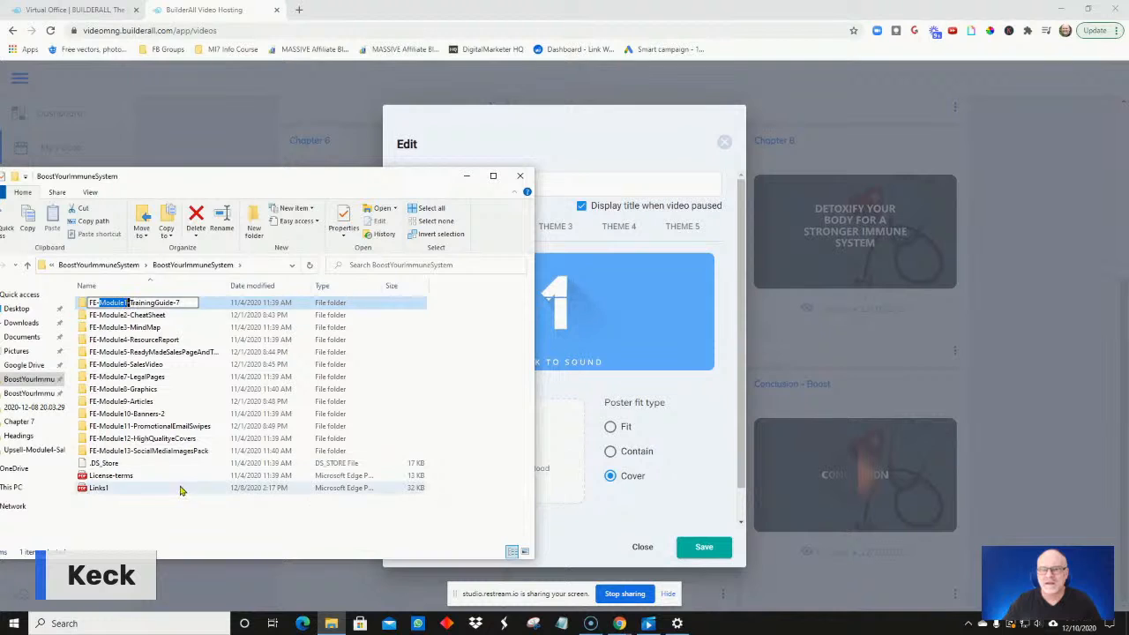
double_click(158, 302)
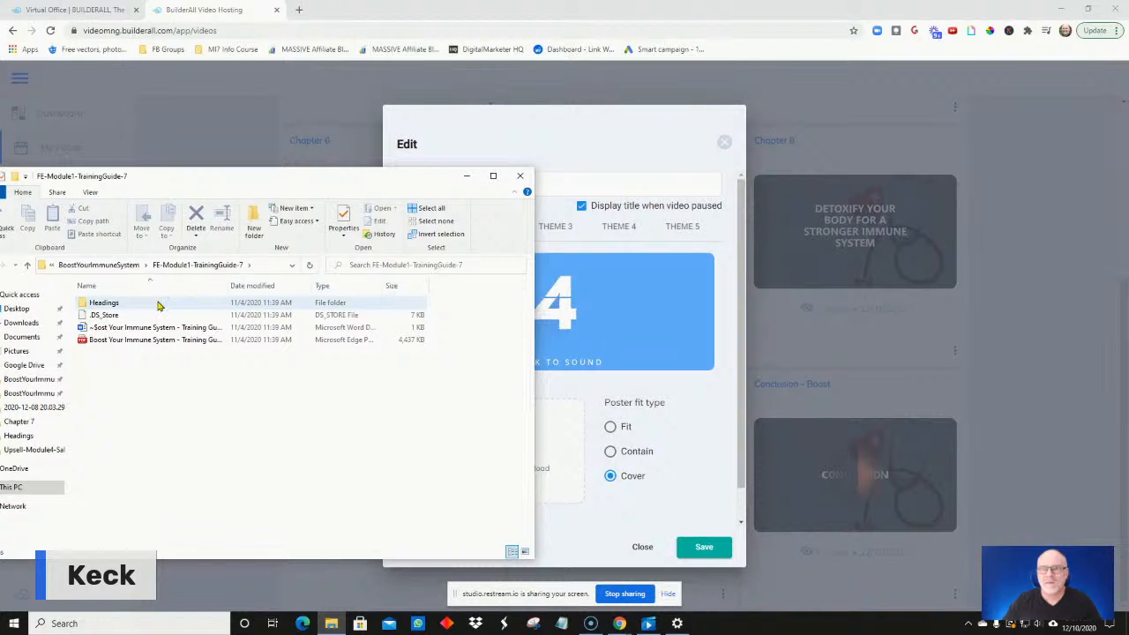
double_click(159, 304)
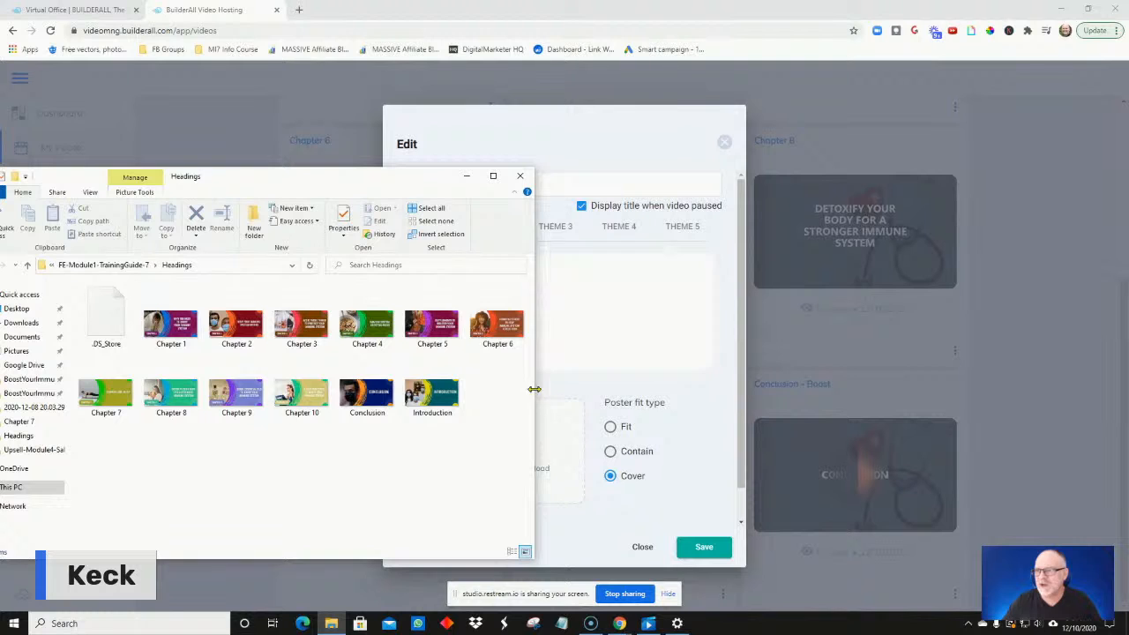
Add the Conclusion image from the Headings folder as the video's cover and save the options.
drag(533, 393, 403, 389)
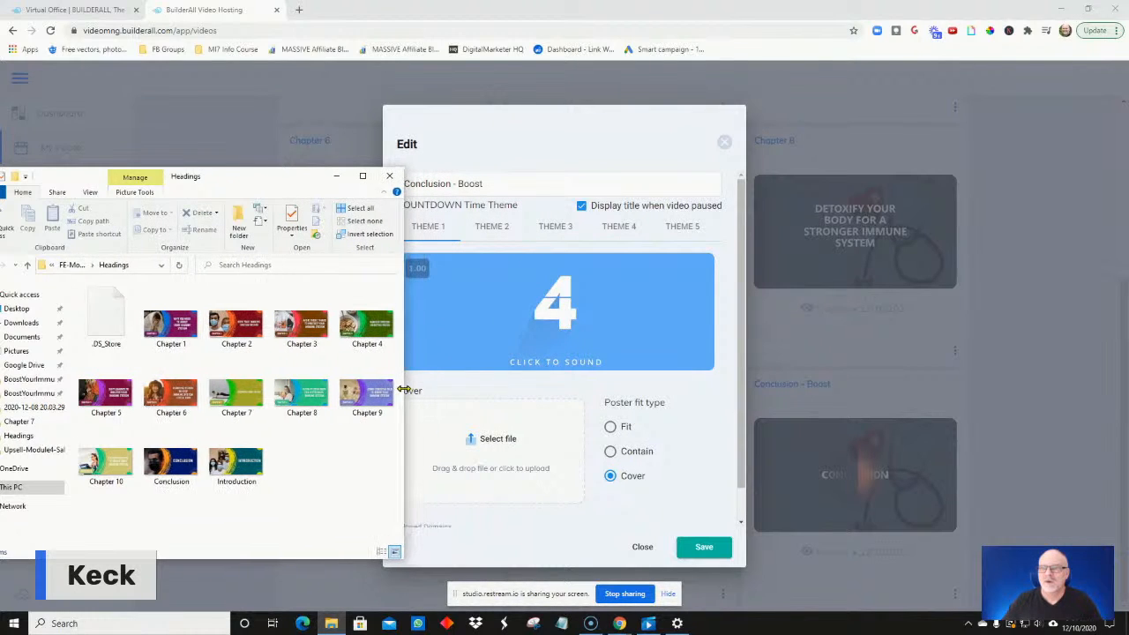
drag(168, 470, 458, 457)
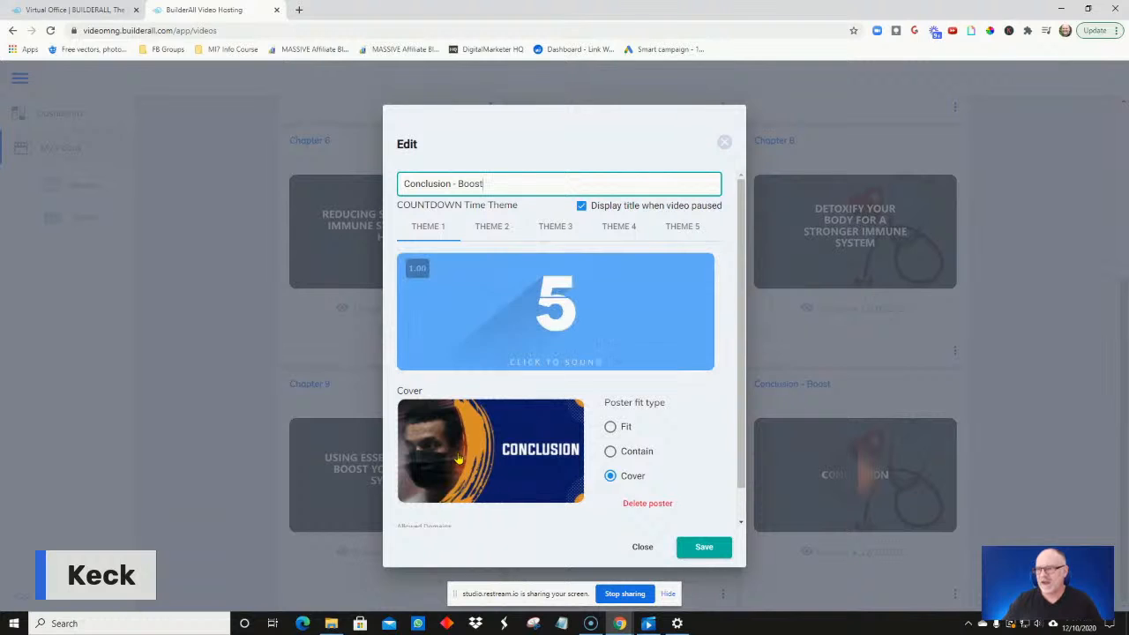
click(688, 551)
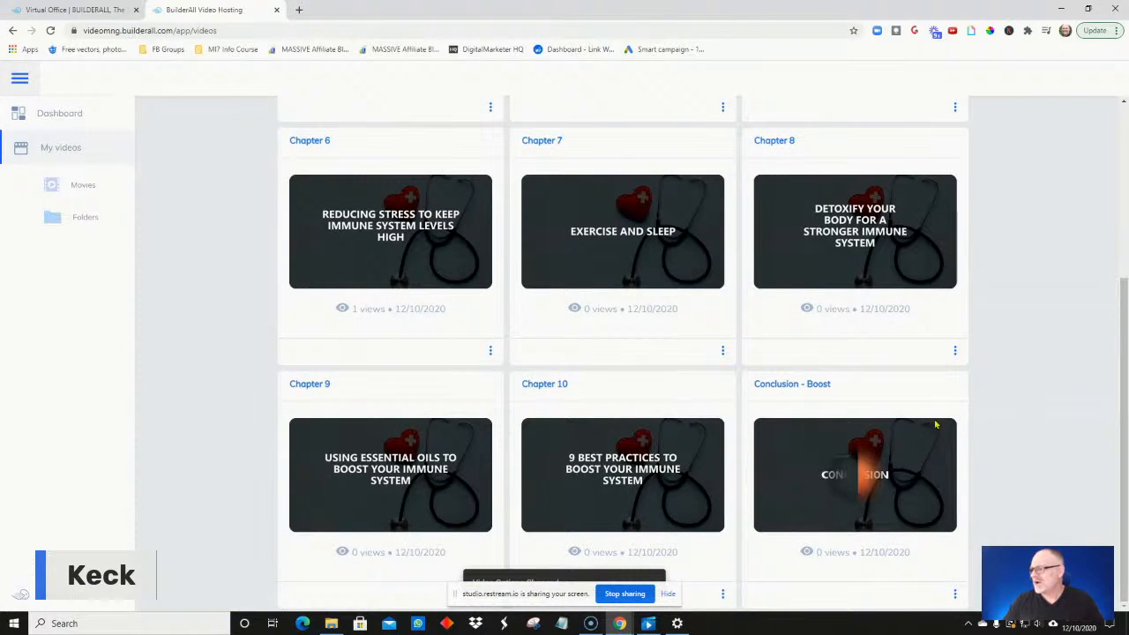
Reopen the Conclusion - Boost edit options, review the cover, poster fit type and allowed domains, and save.
click(954, 596)
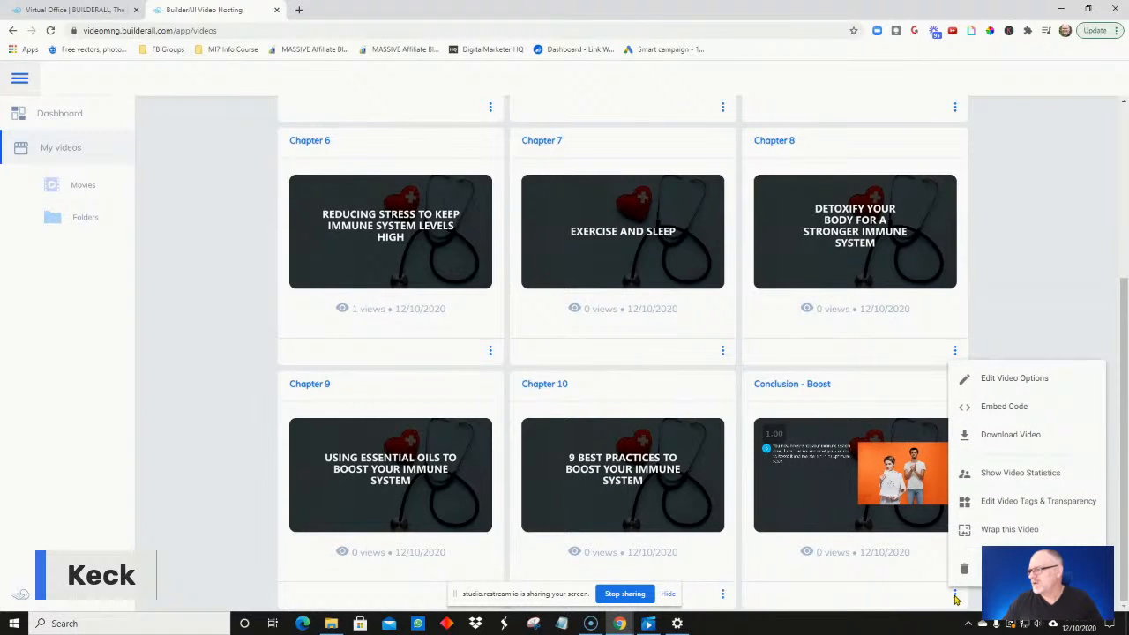
click(1008, 386)
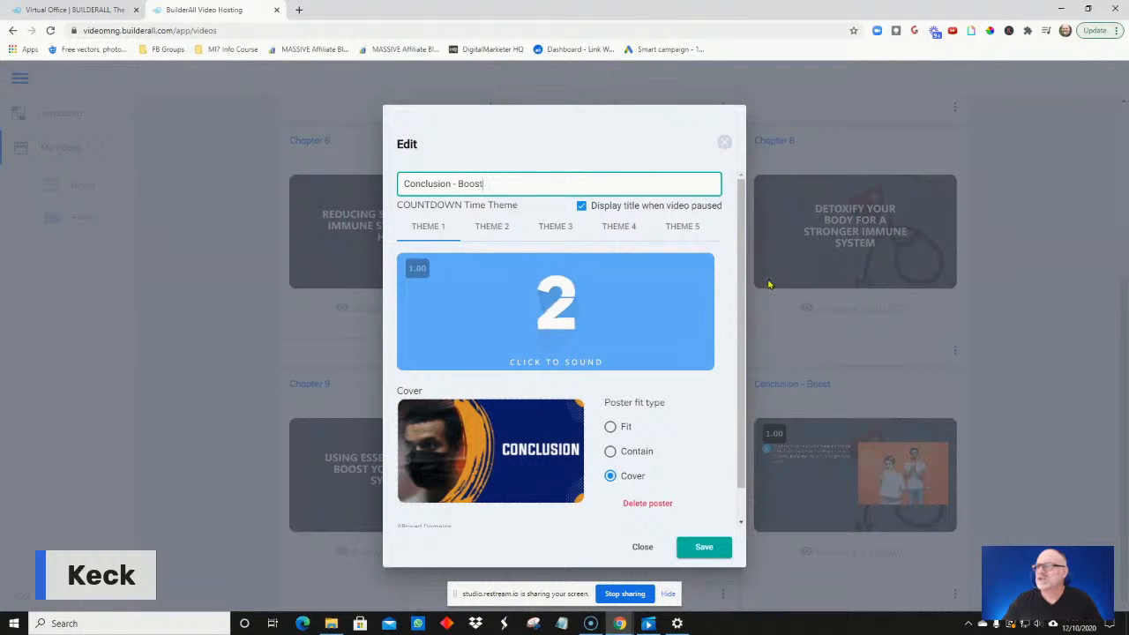
scroll(743, 333, down, 1)
scroll(744, 332, up, 1)
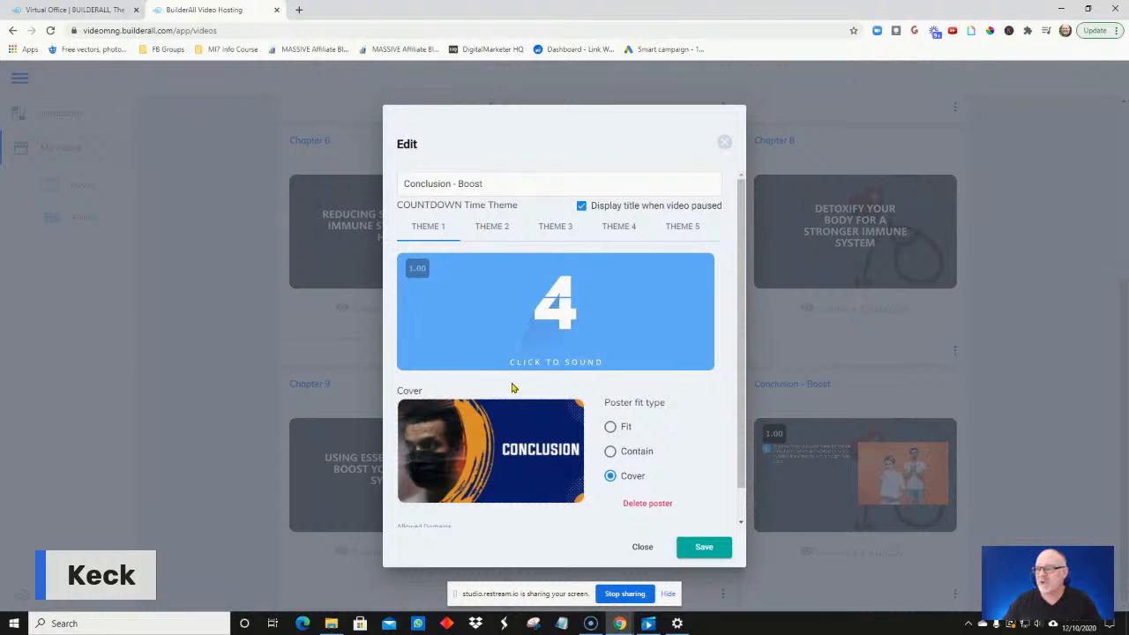
scroll(513, 393, down, 1)
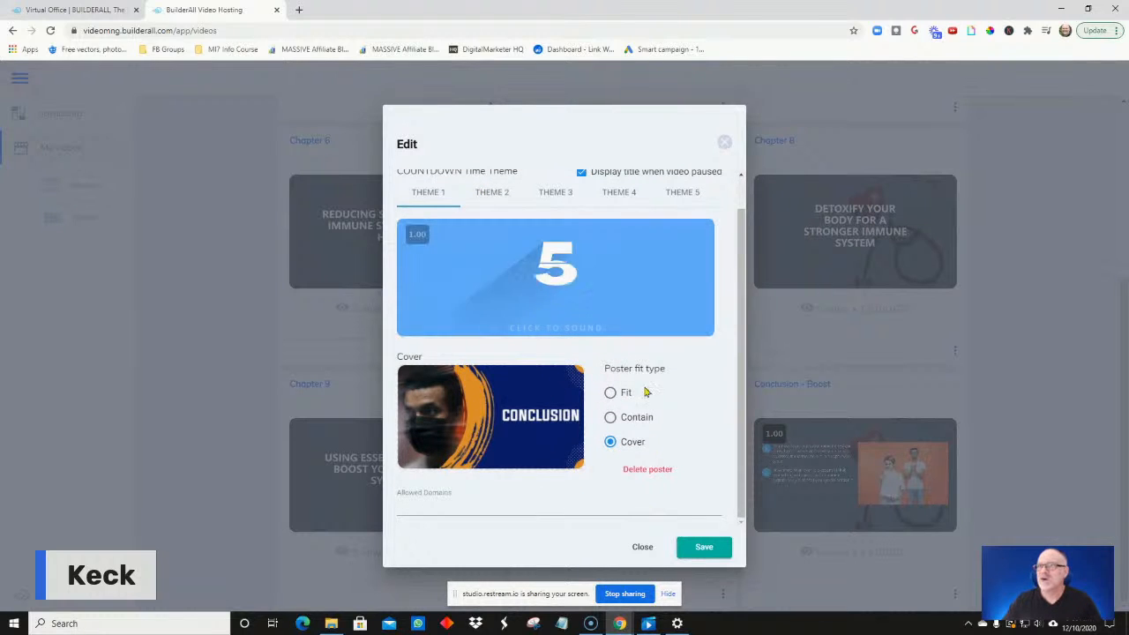
scroll(652, 401, up, 1)
click(701, 549)
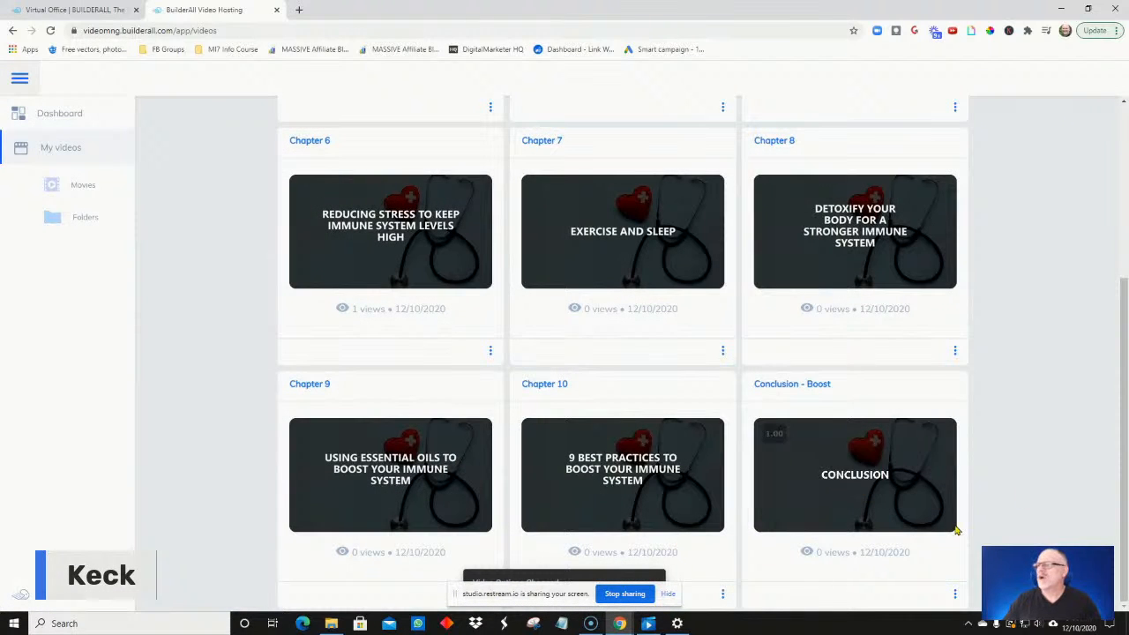
Open the embed code of the Conclusion - Boost video, try the autoplay switch and leave autoplay off.
click(955, 595)
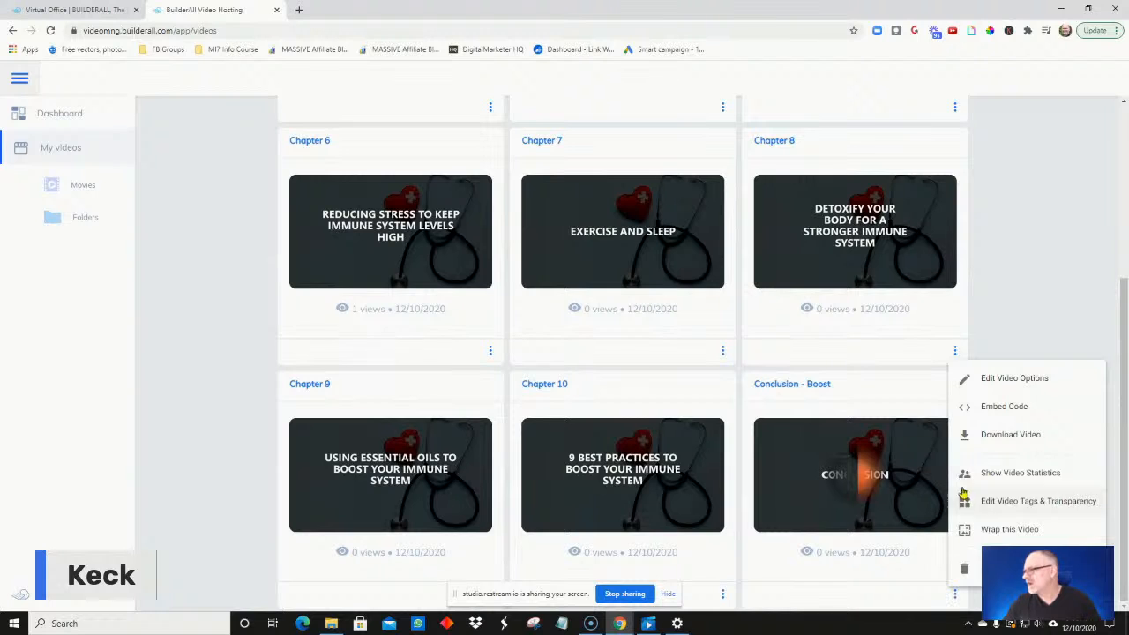
click(985, 414)
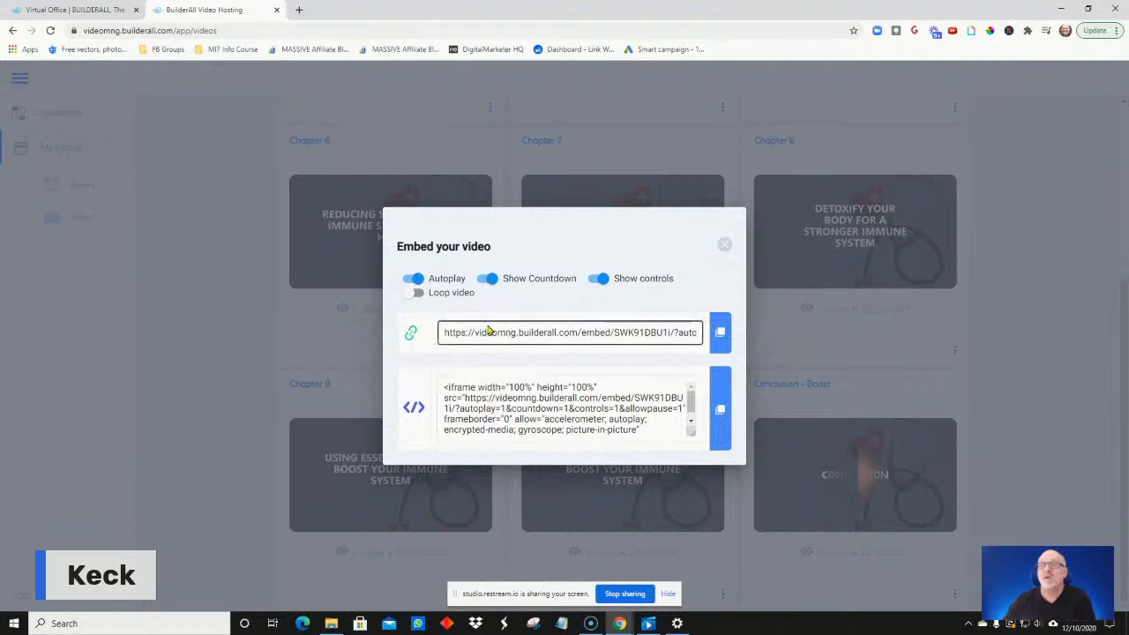
click(419, 283)
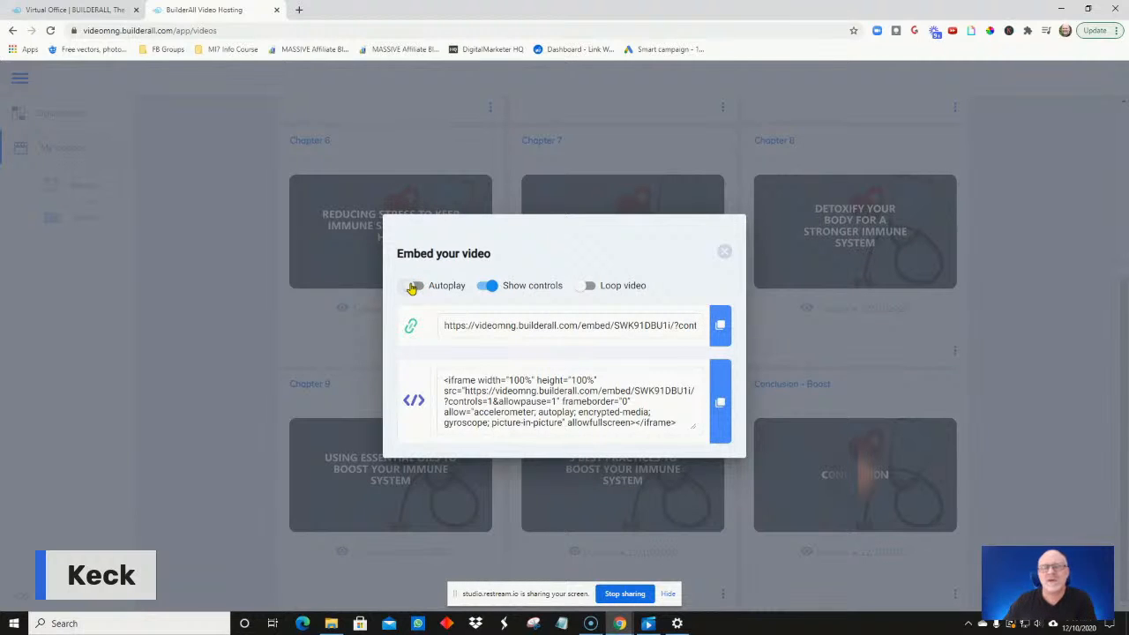
click(412, 287)
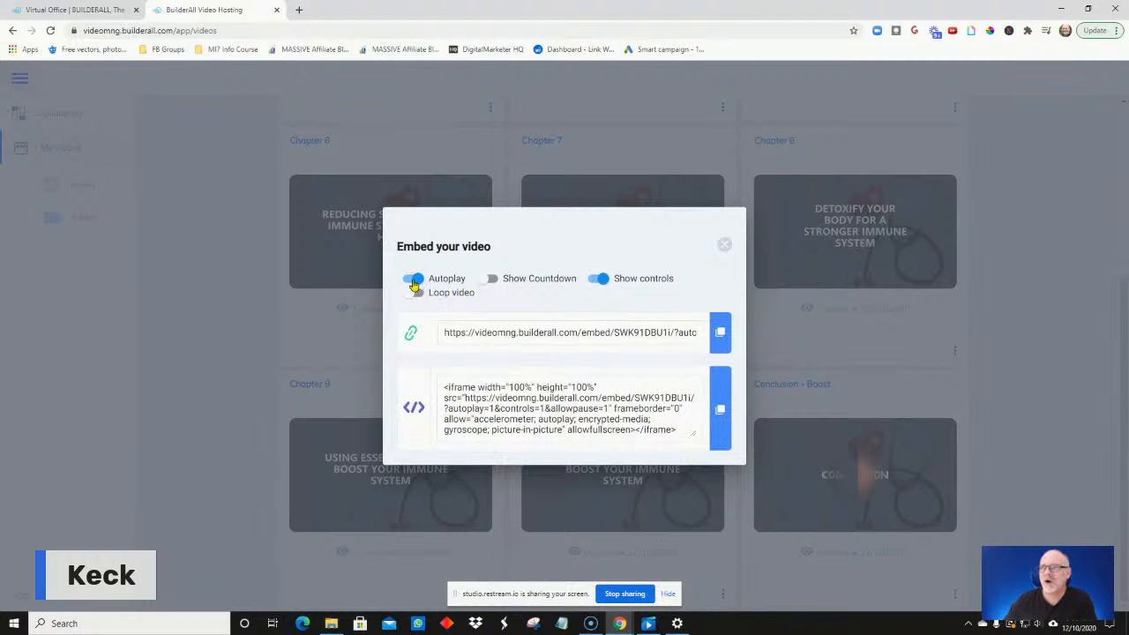
click(414, 285)
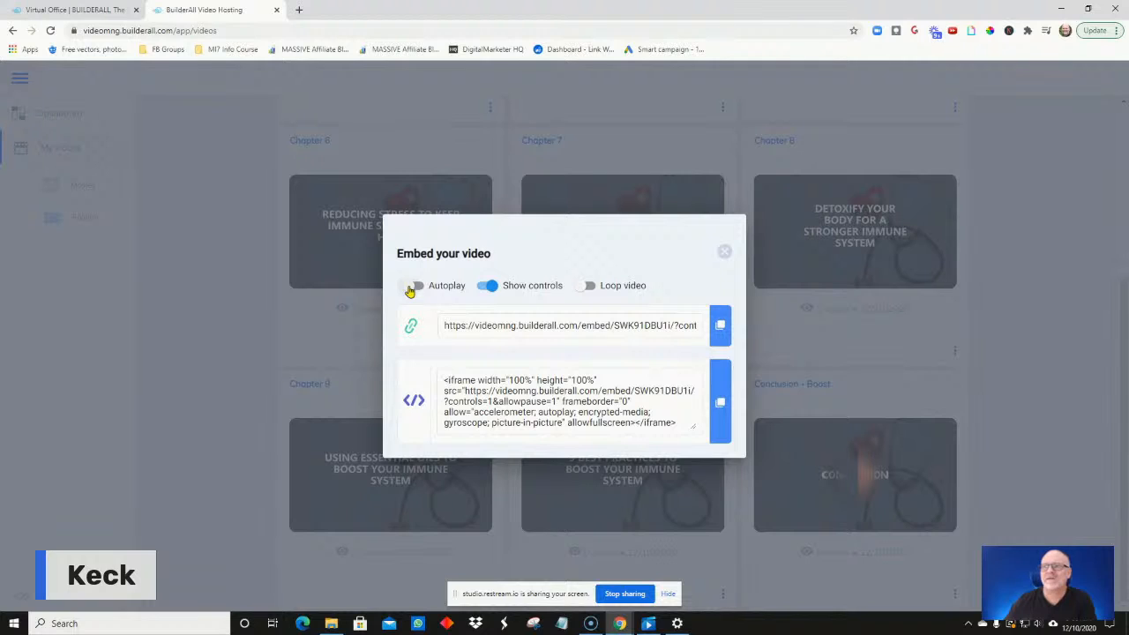
Try the Autoplay, Show Countdown and Loop video switches in the embed settings, leaving autoplay and looping off.
click(412, 286)
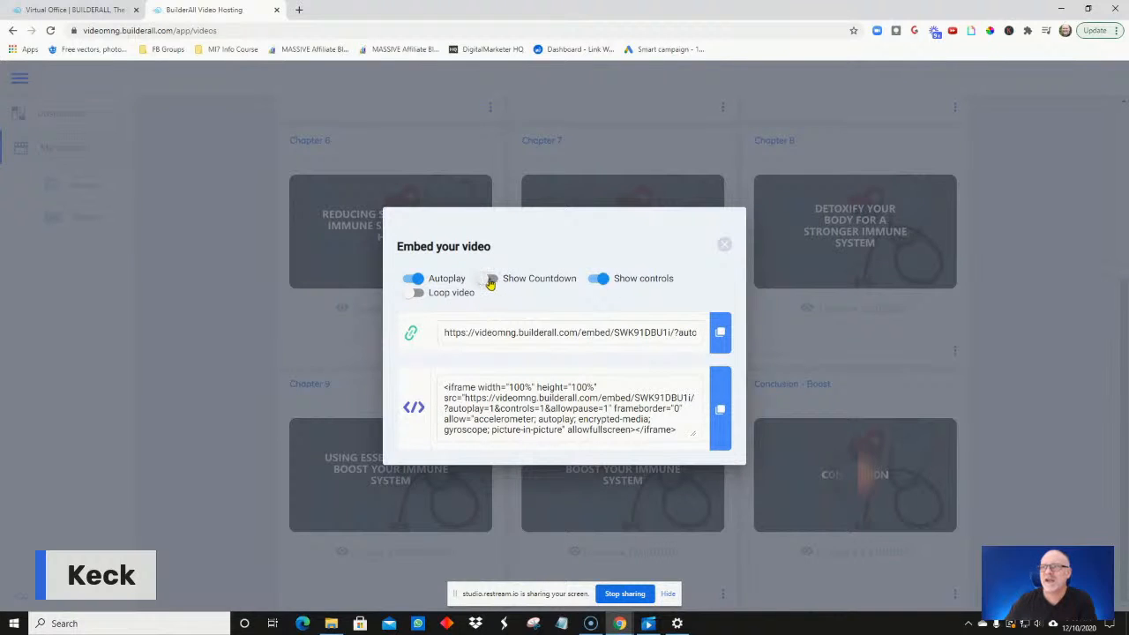
click(490, 280)
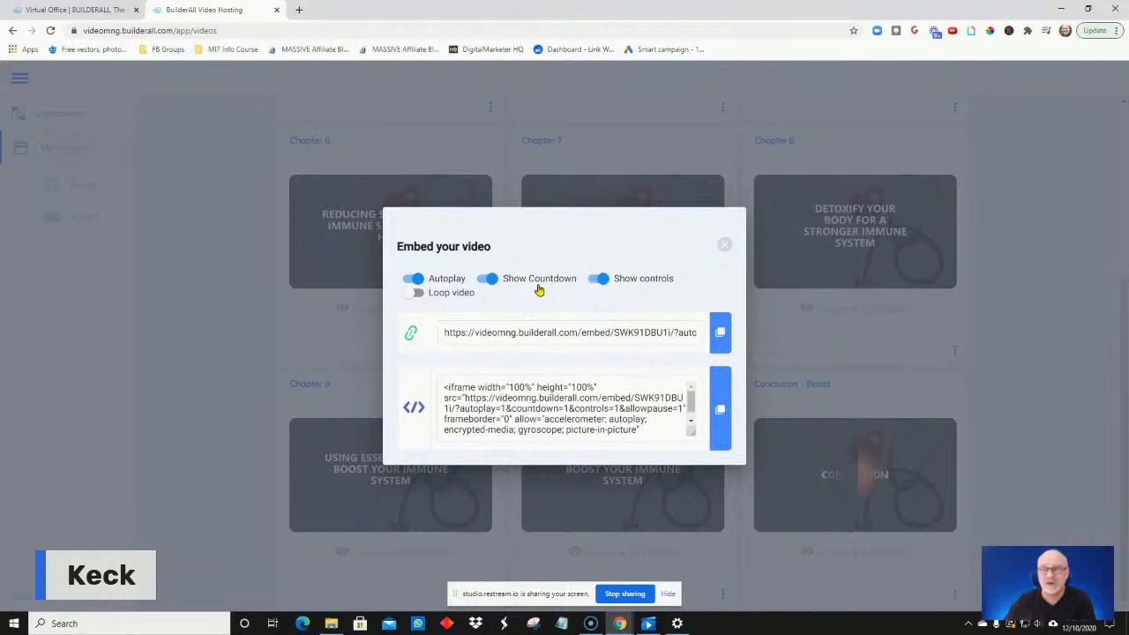
click(418, 279)
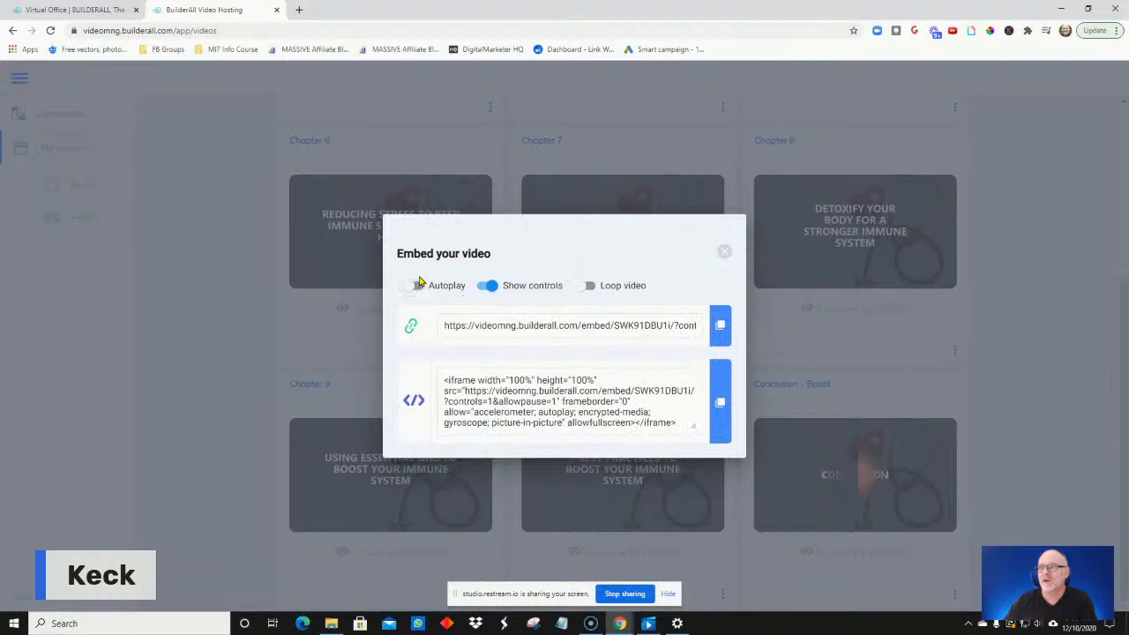
click(418, 282)
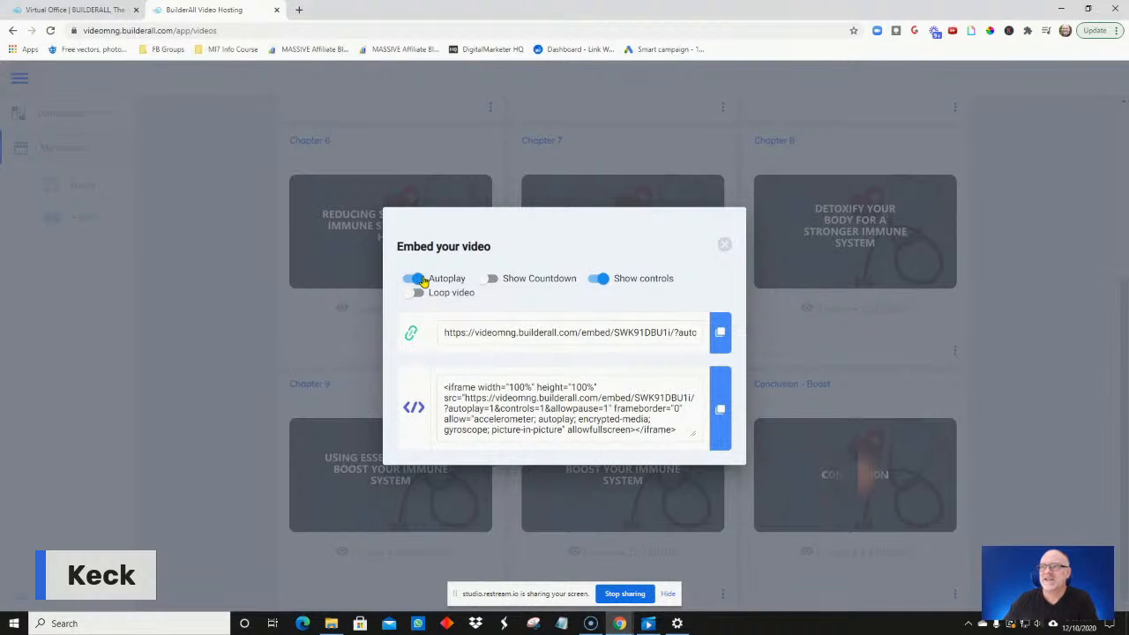
click(420, 280)
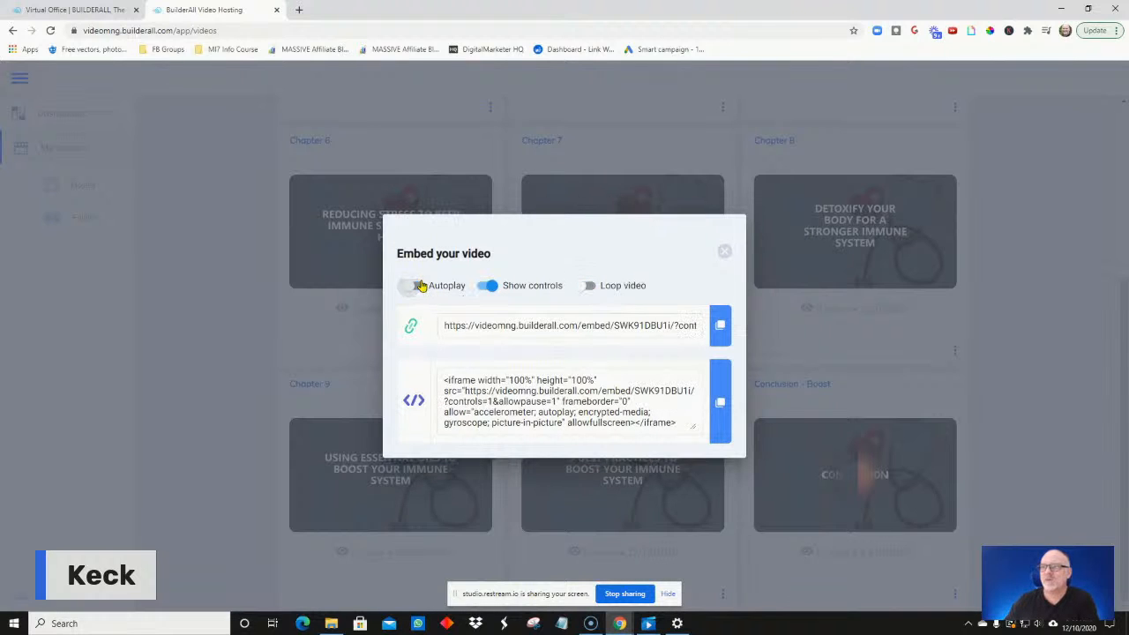
click(588, 286)
click(588, 287)
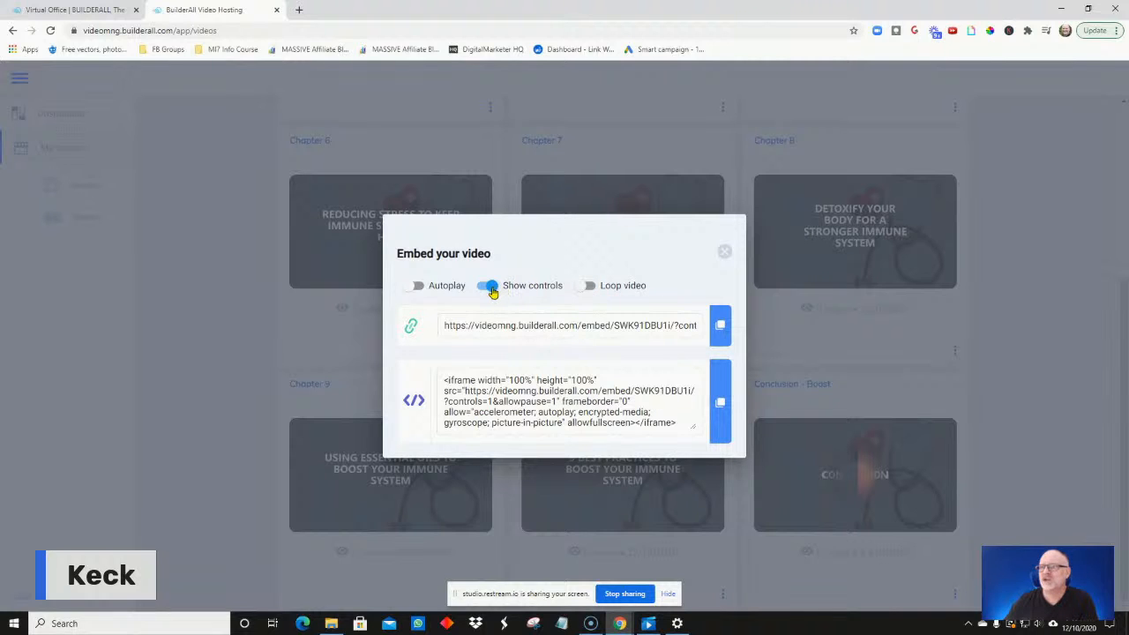
Turn off Show controls, try the Allow Pause and Sound and fullscreen controls switches, and turn Show controls back on.
click(488, 286)
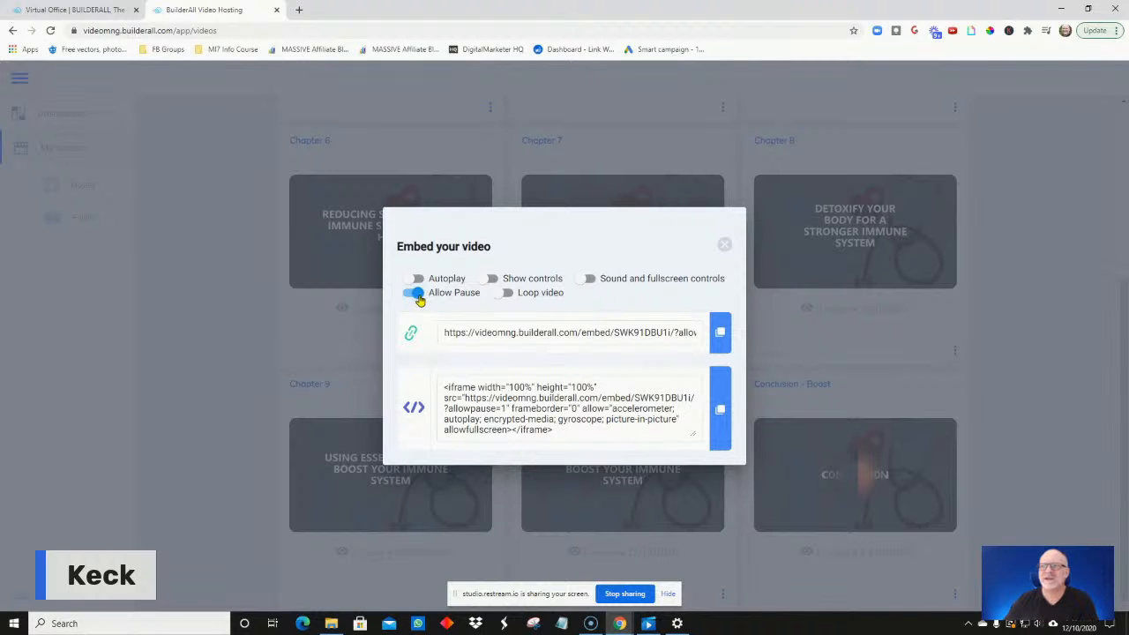
click(417, 297)
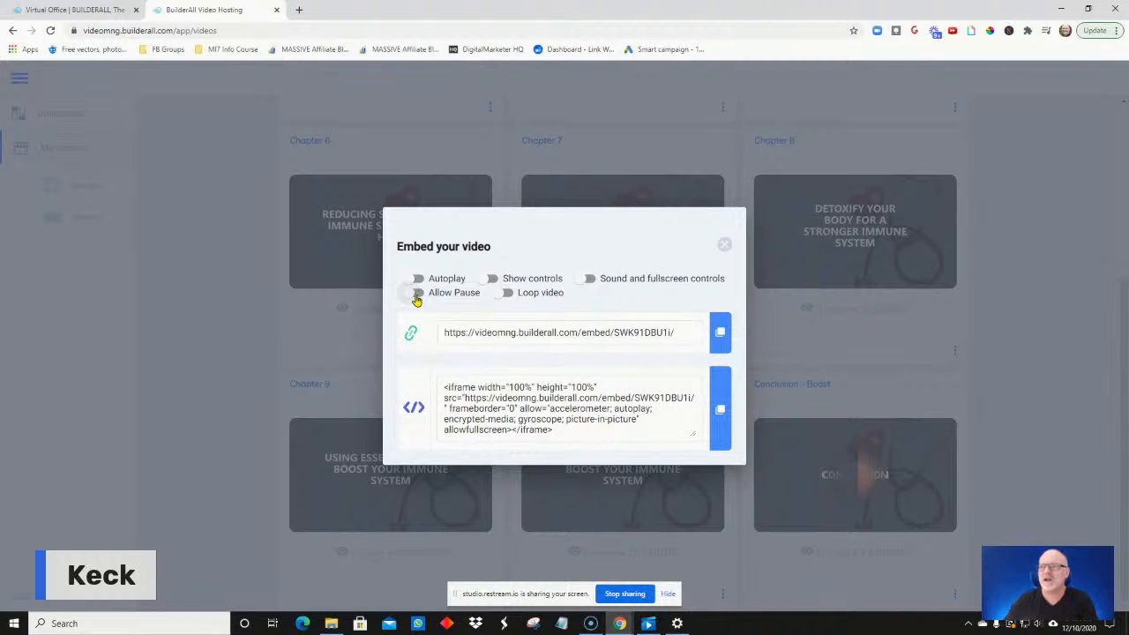
click(417, 297)
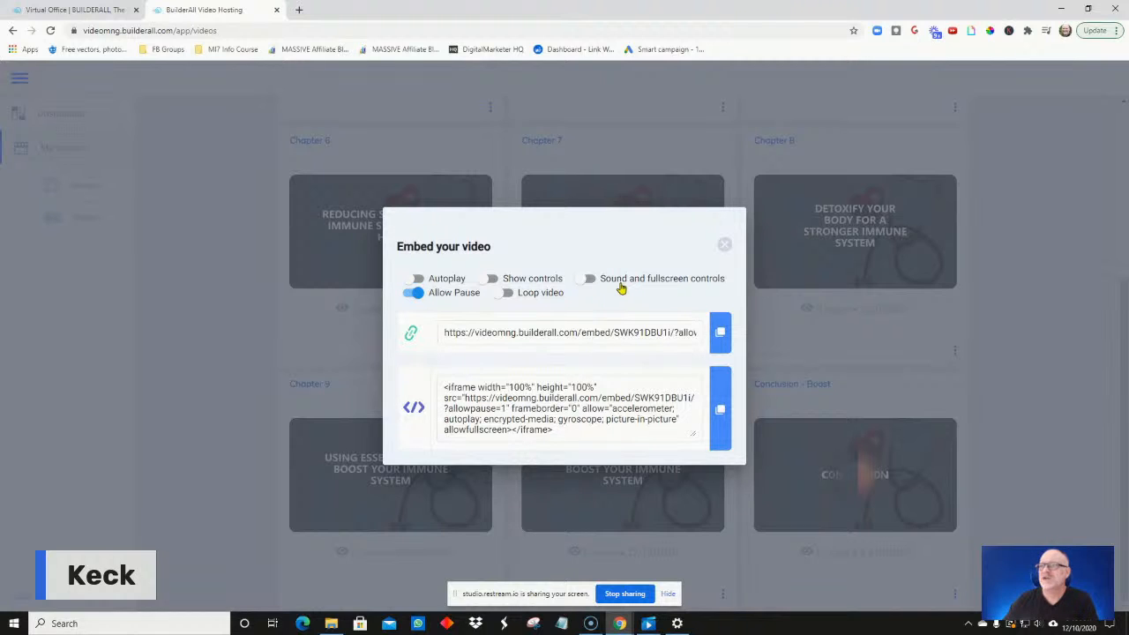
click(586, 280)
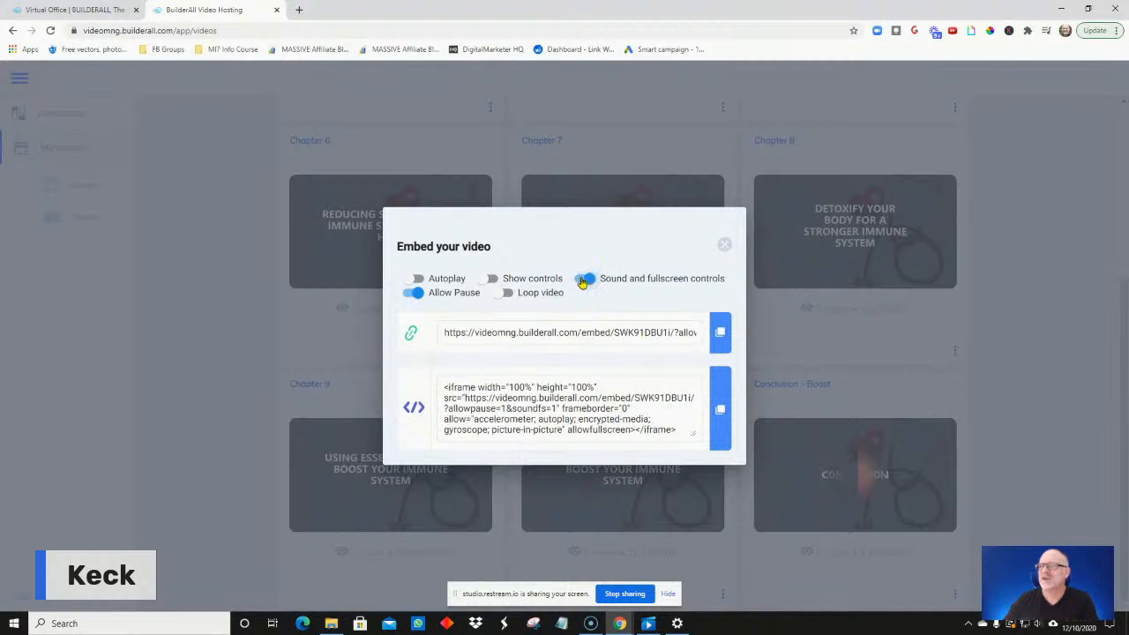
click(586, 280)
click(418, 294)
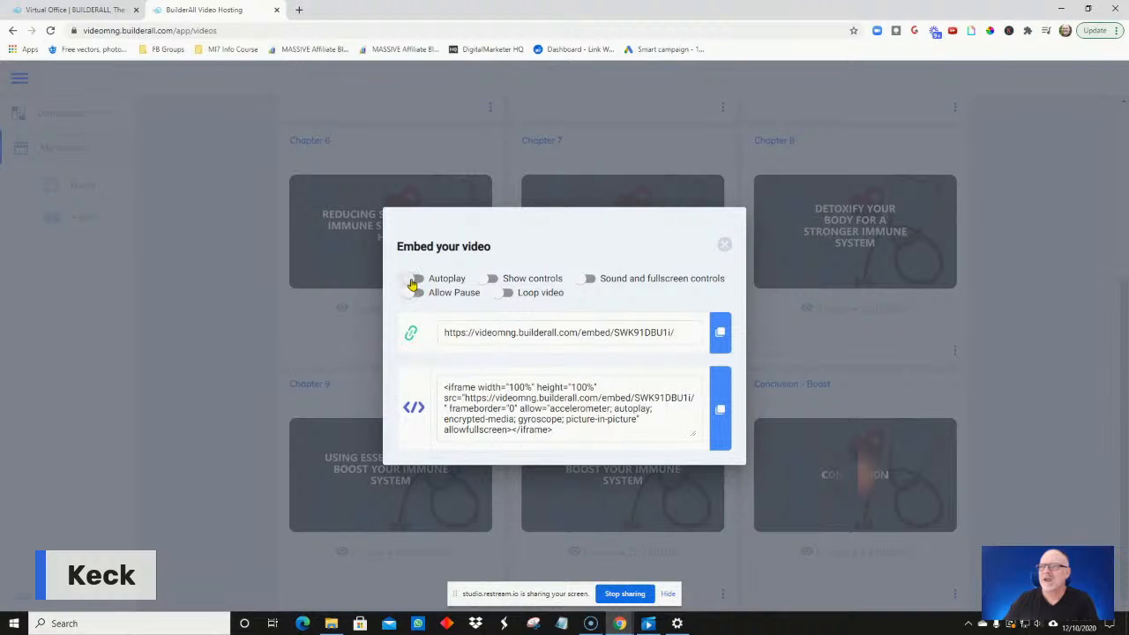
click(414, 281)
click(417, 283)
click(489, 279)
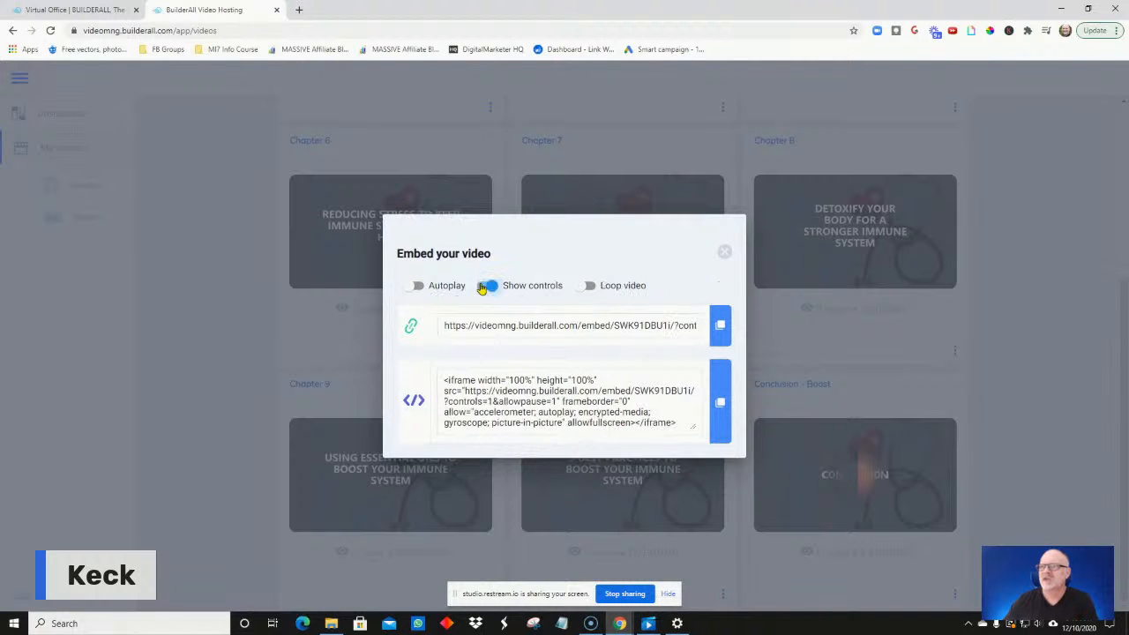
Copy the direct link of the Conclusion - Boost video and open it in a new browser tab.
click(644, 322)
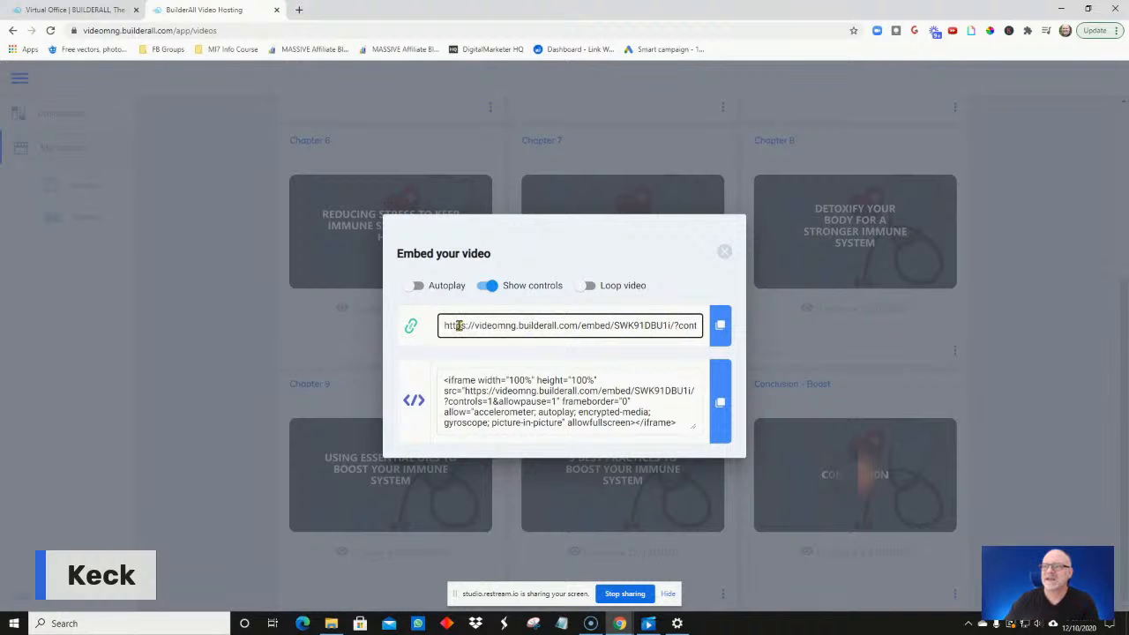
click(411, 336)
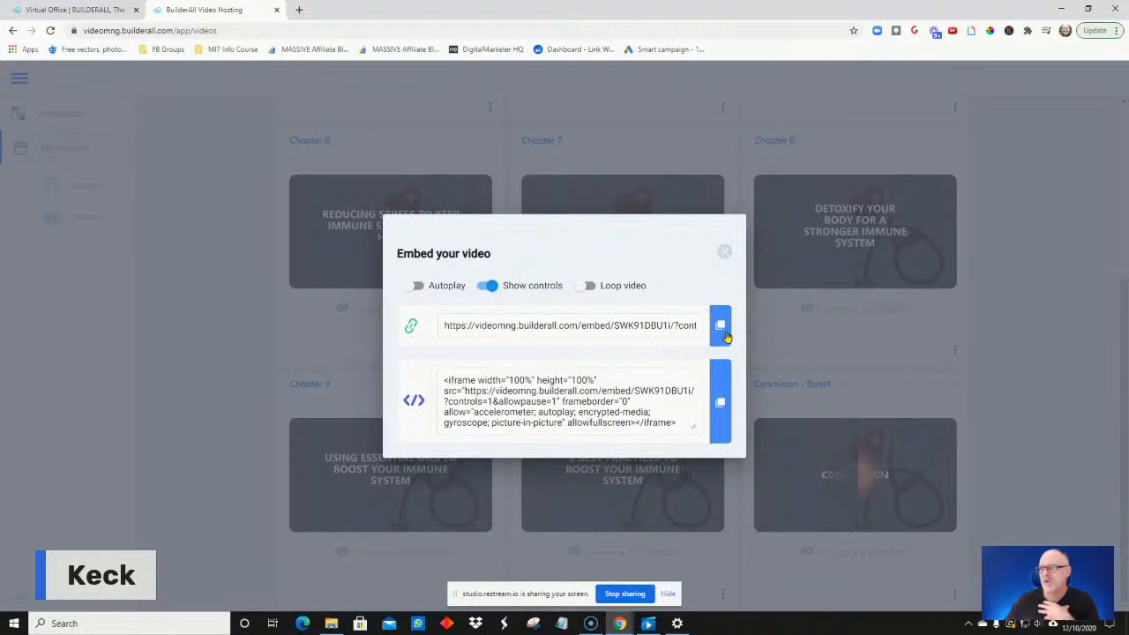
click(722, 332)
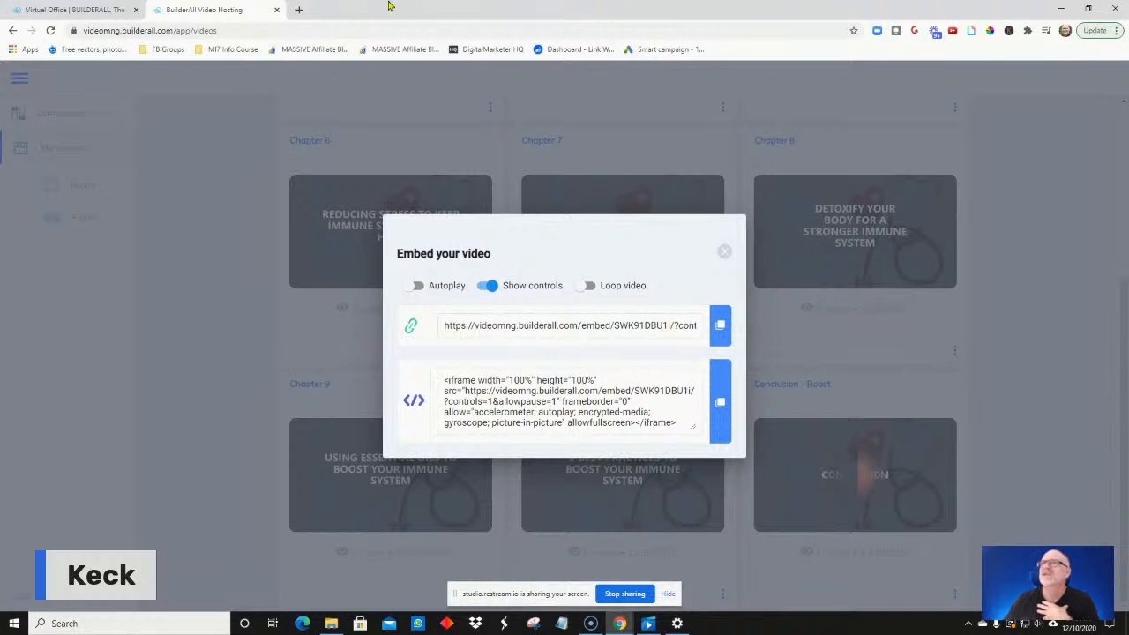
click(299, 10)
right_click(285, 31)
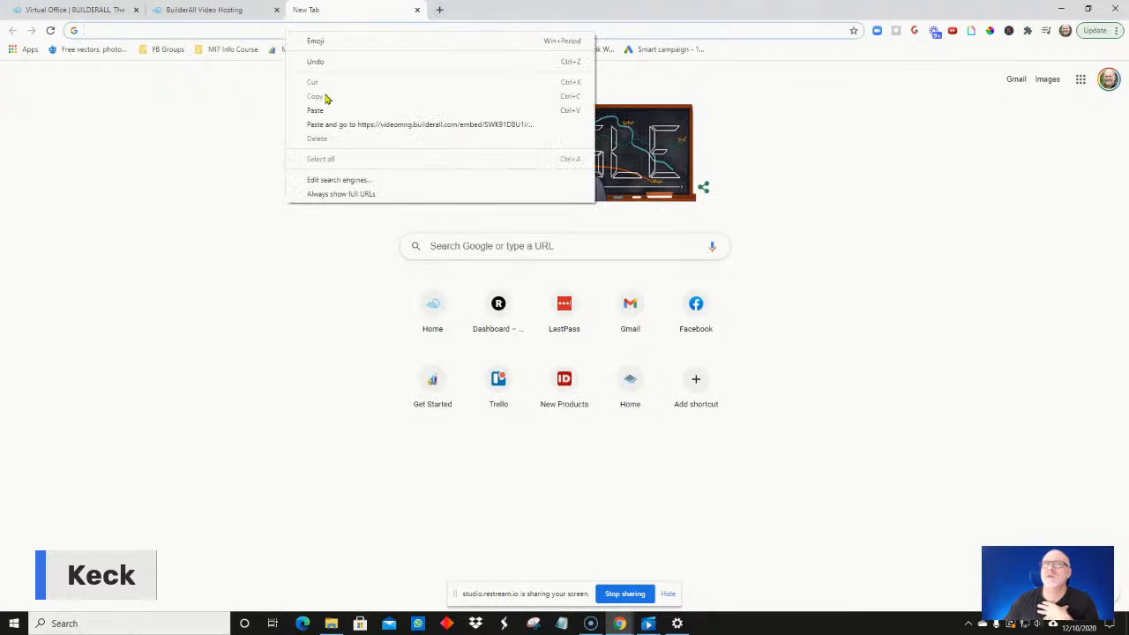
click(315, 110)
key(Return)
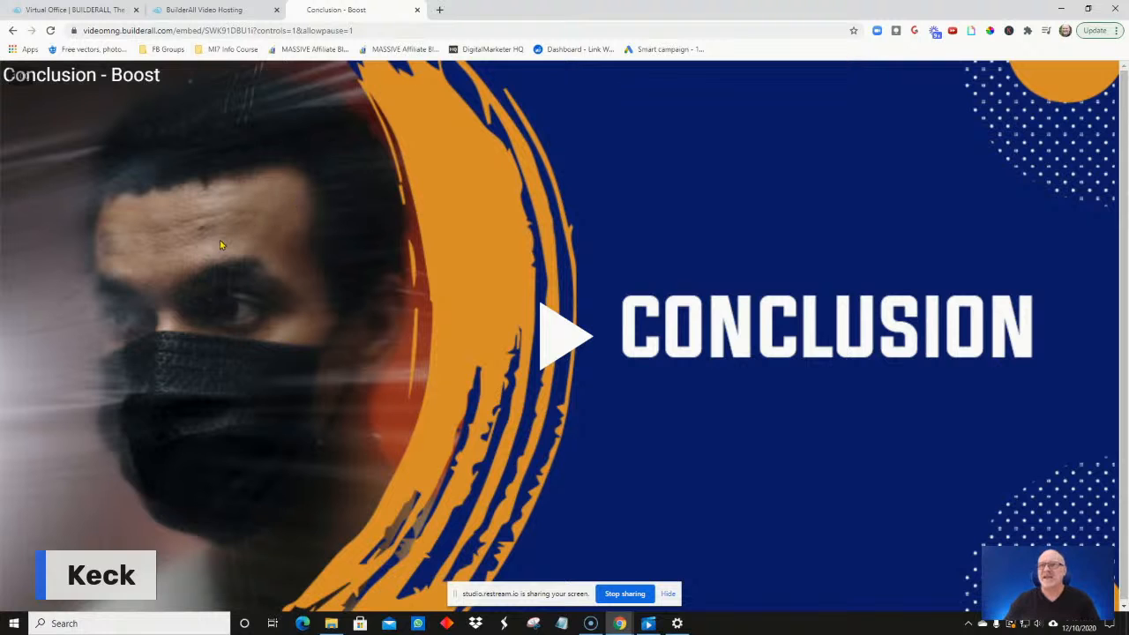
Play the Conclusion - Boost video to check it, pause it, and close its browser tab.
click(550, 346)
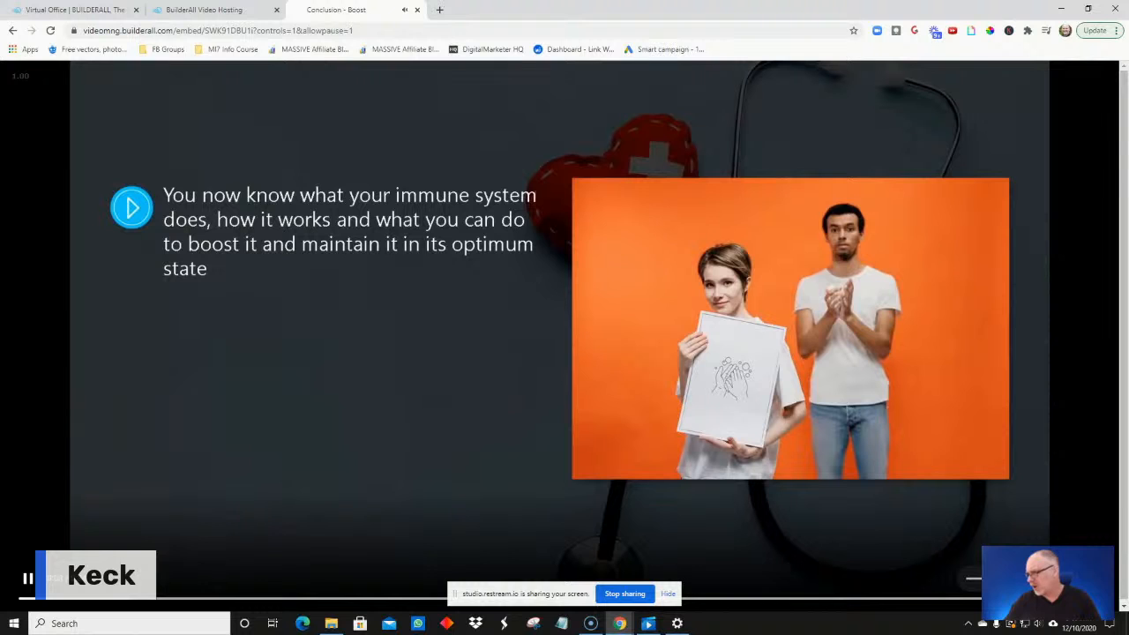
click(28, 579)
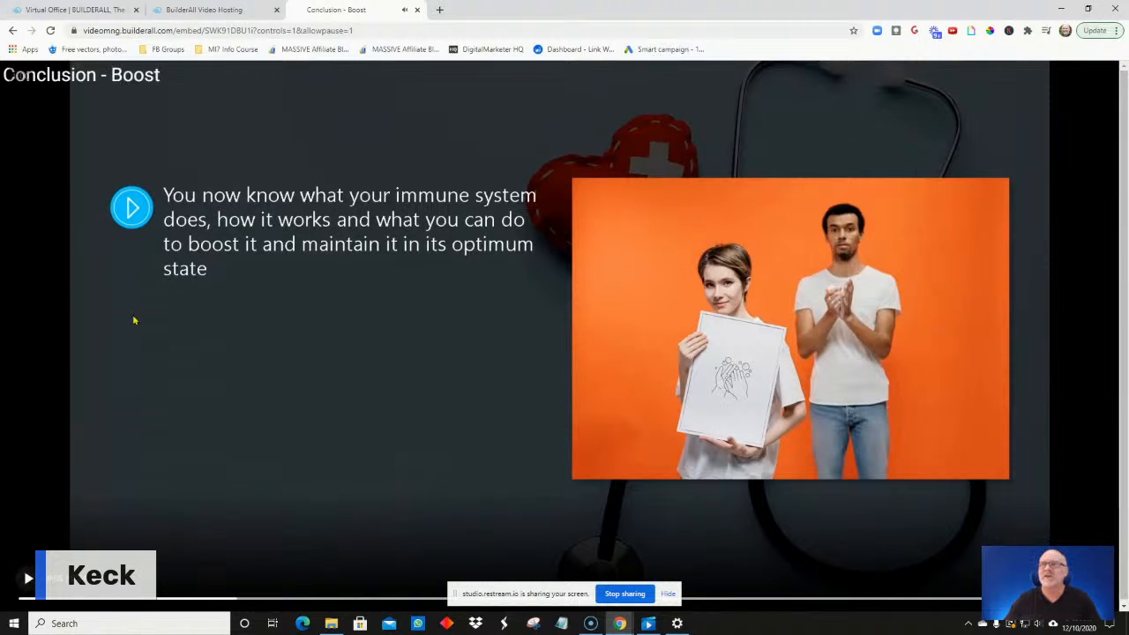
click(417, 9)
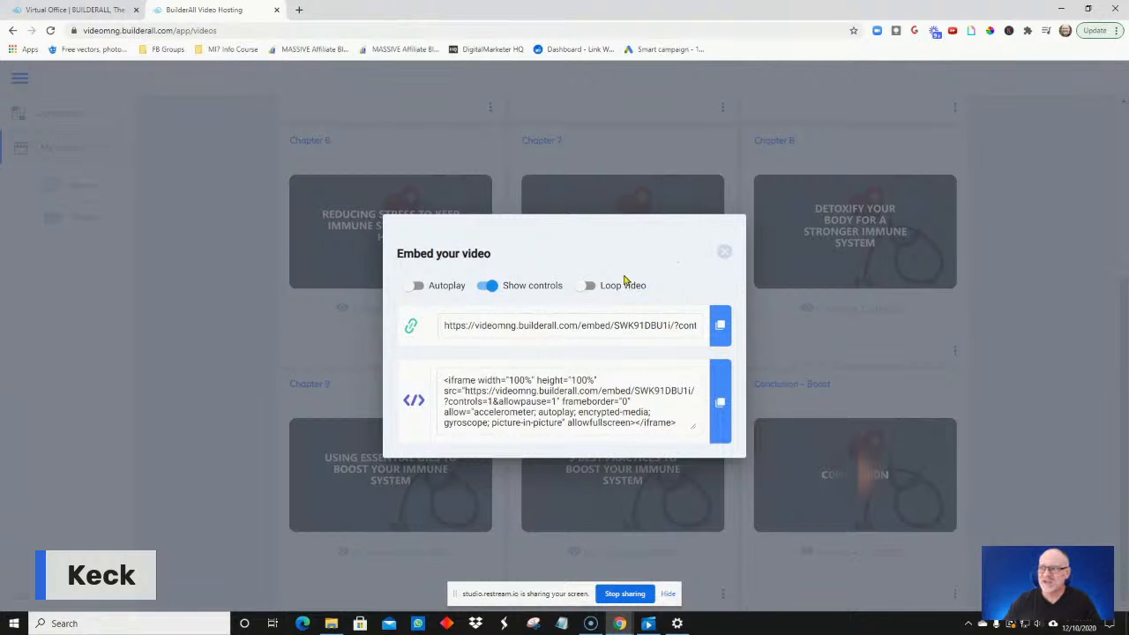
Try the Show controls switch once more, leave it on, and close the embed settings.
click(491, 288)
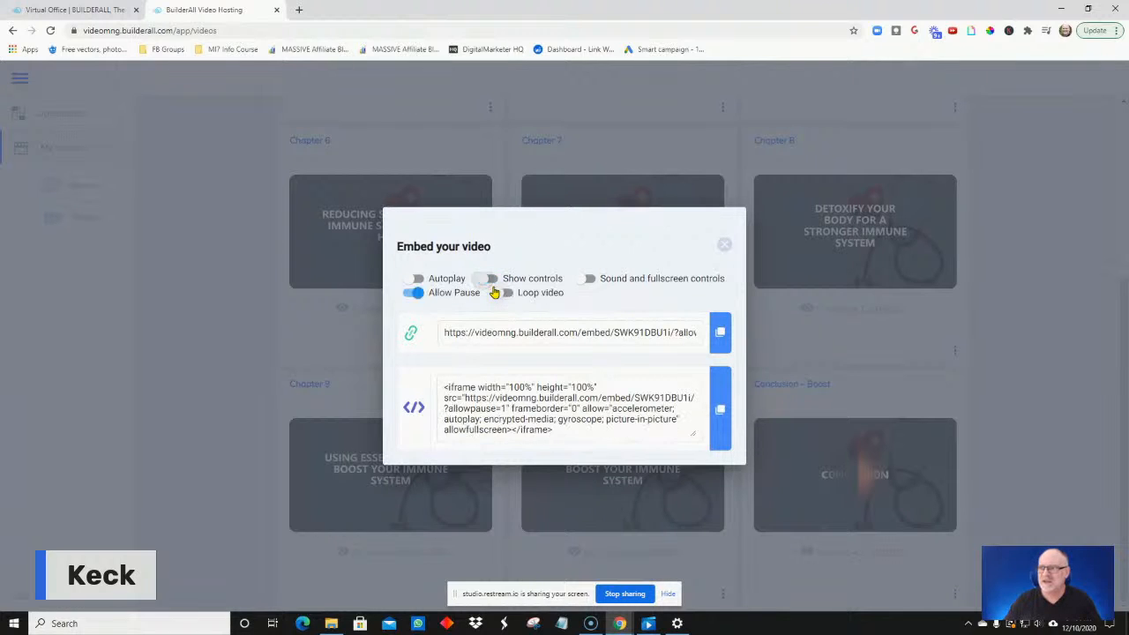
click(492, 280)
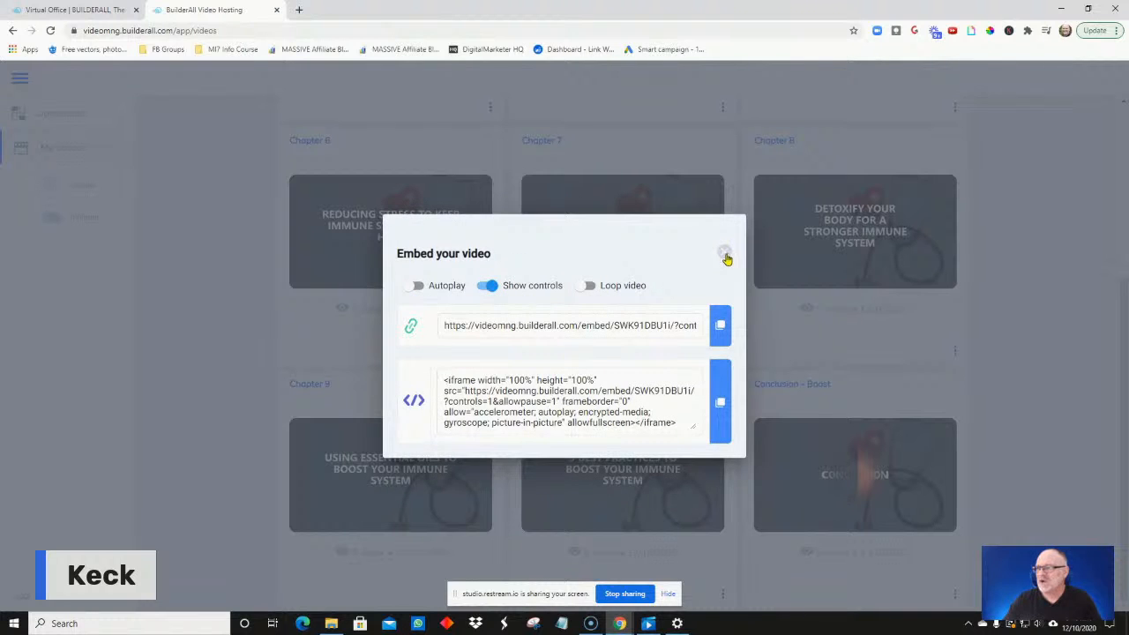
click(727, 253)
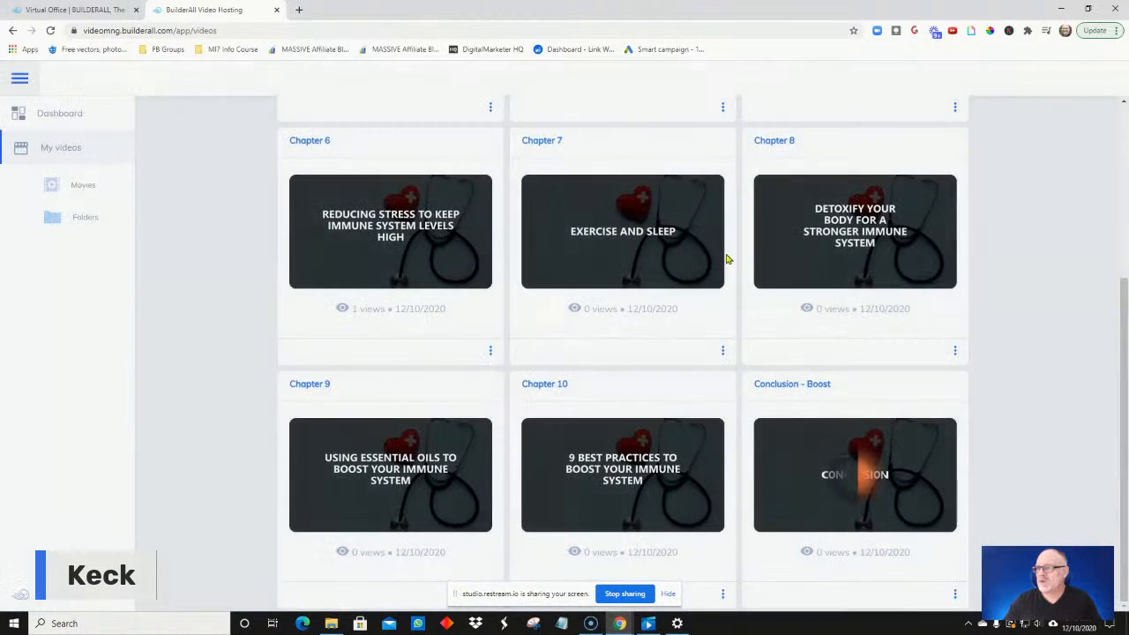
Look at the edit options and the embed code of the Conclusion - Boost video, closing each without changes.
click(954, 593)
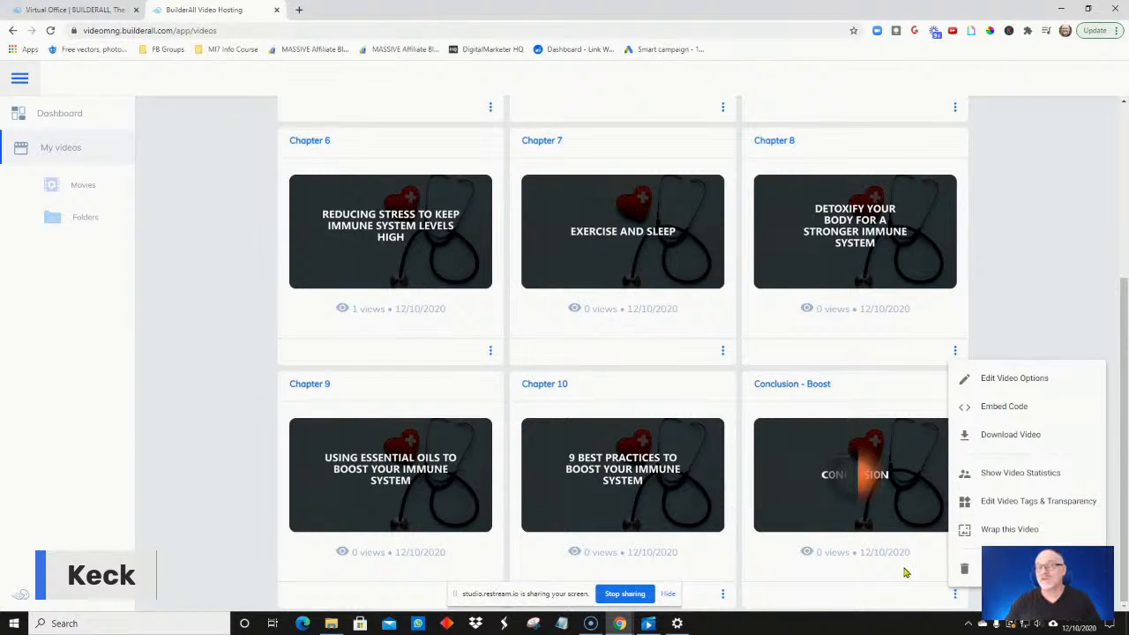
click(1011, 380)
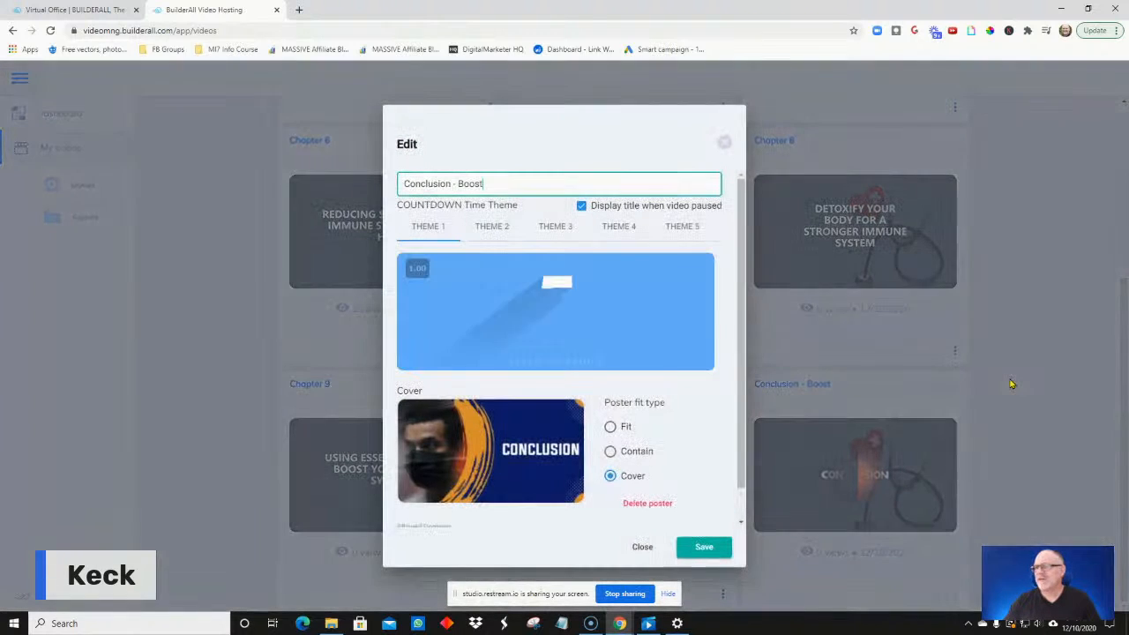
click(724, 146)
click(954, 596)
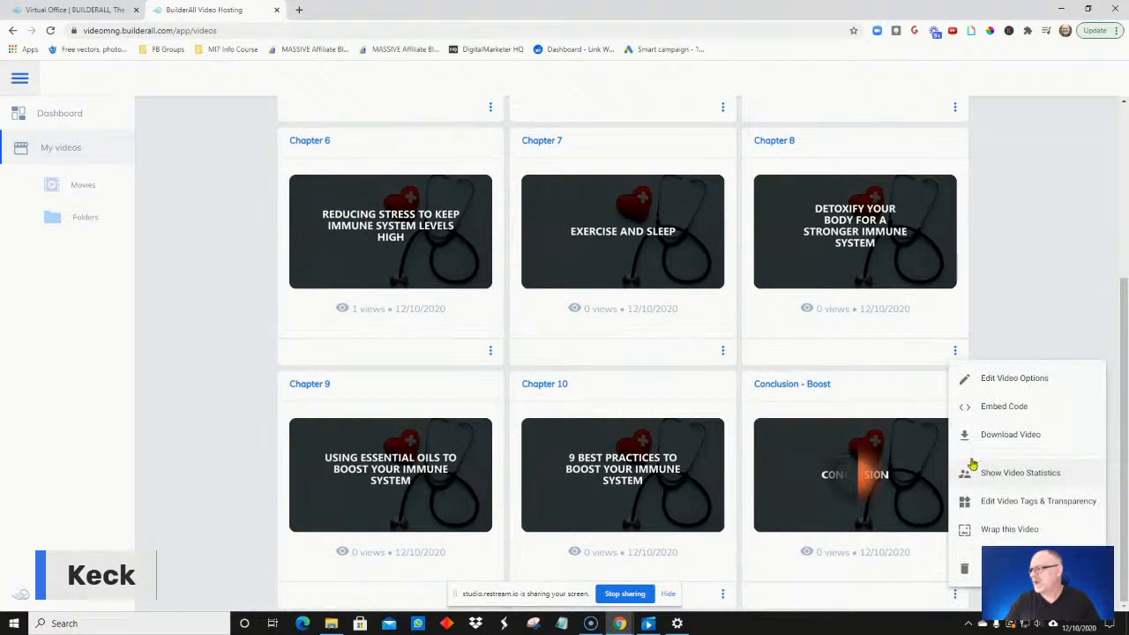
click(984, 412)
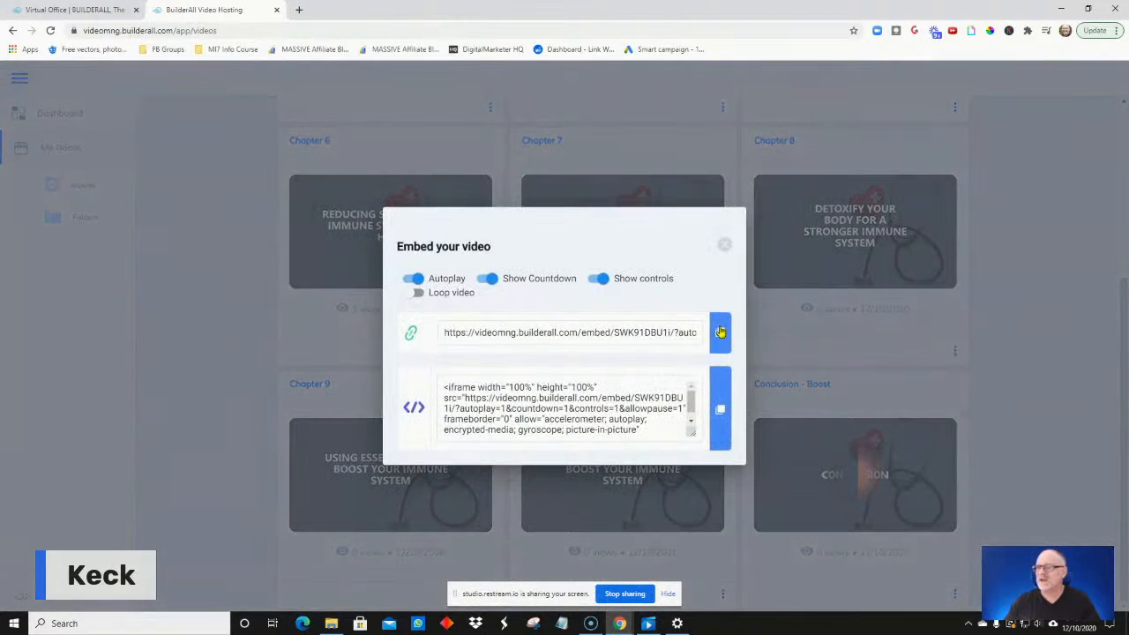
click(726, 247)
Reopen the embed code of the Conclusion - Boost video, examine the direct link and the iframe code, and close it.
click(954, 594)
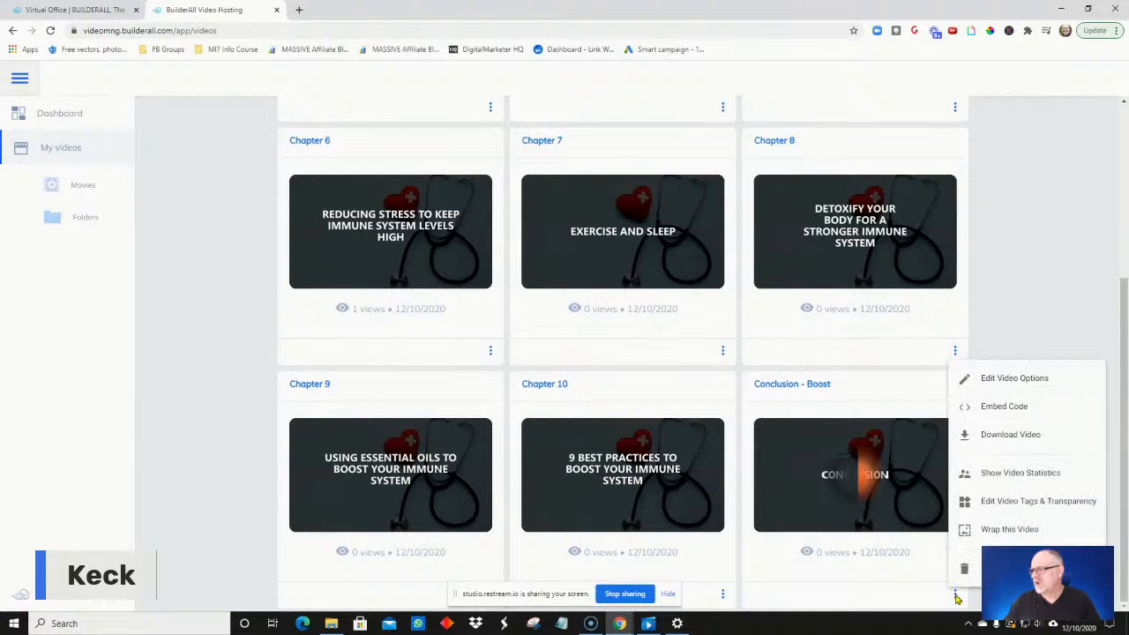
click(982, 418)
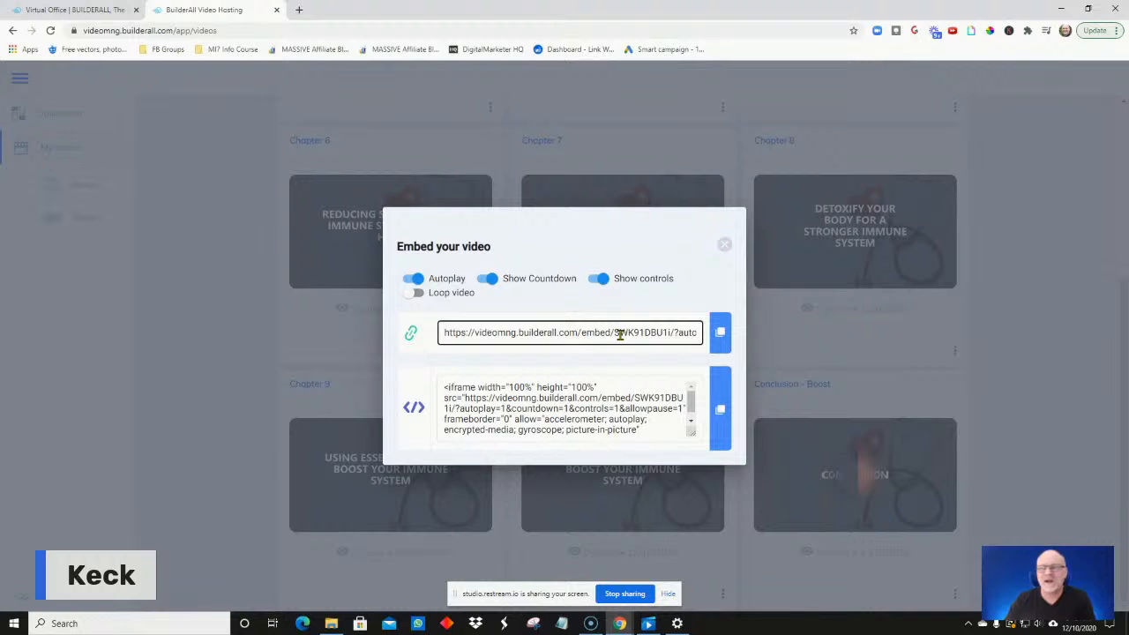
click(592, 385)
click(598, 331)
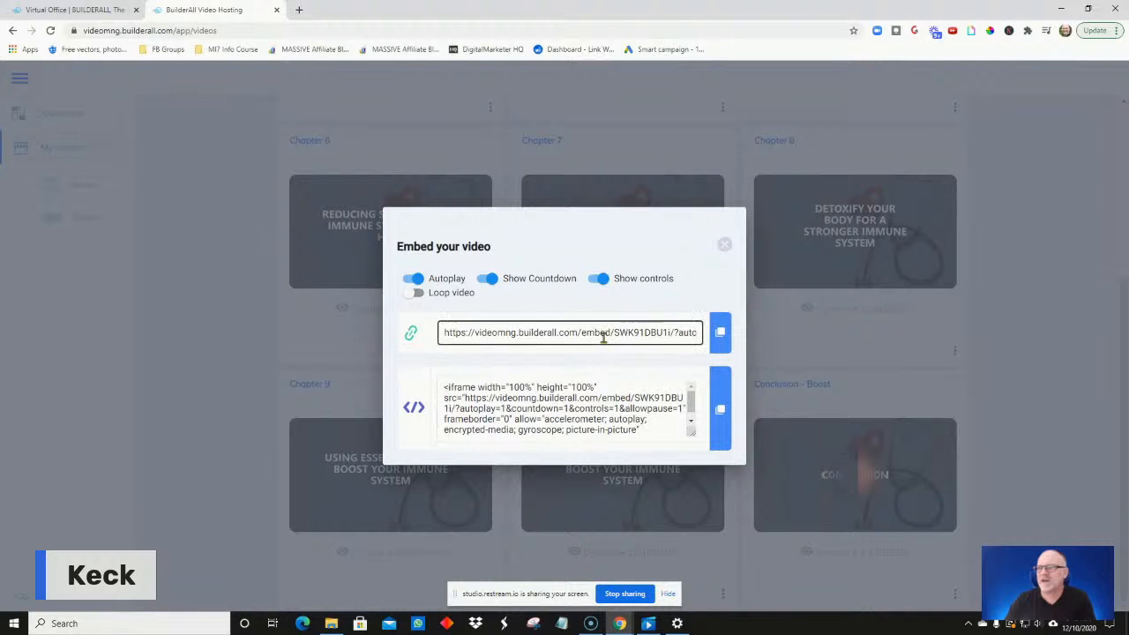
click(606, 352)
click(605, 336)
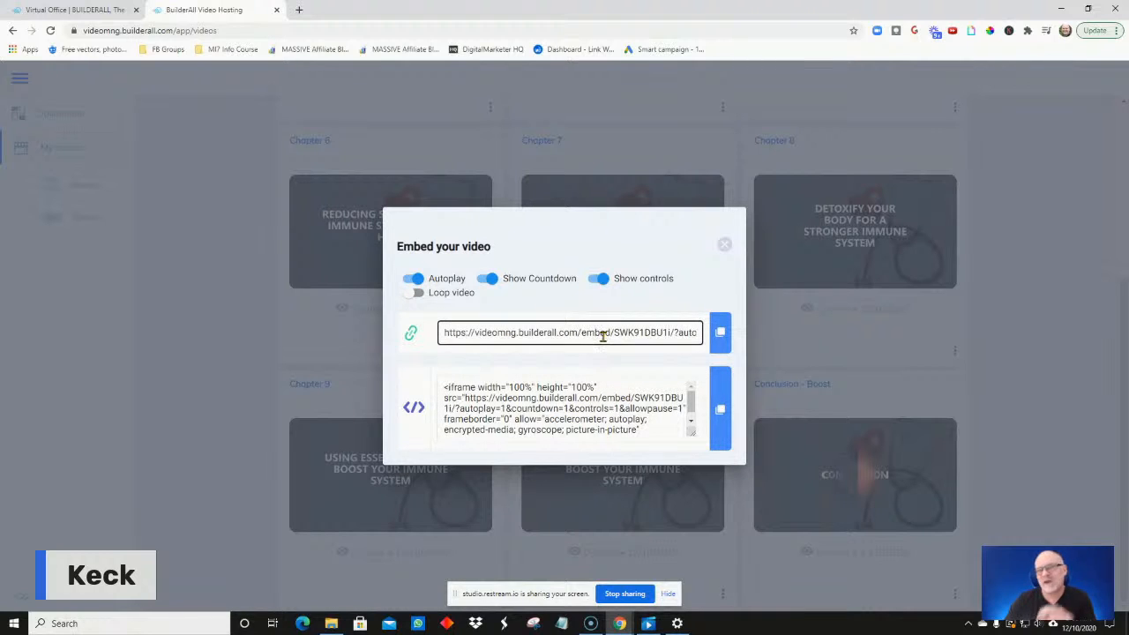
click(617, 386)
scroll(612, 401, down, 1)
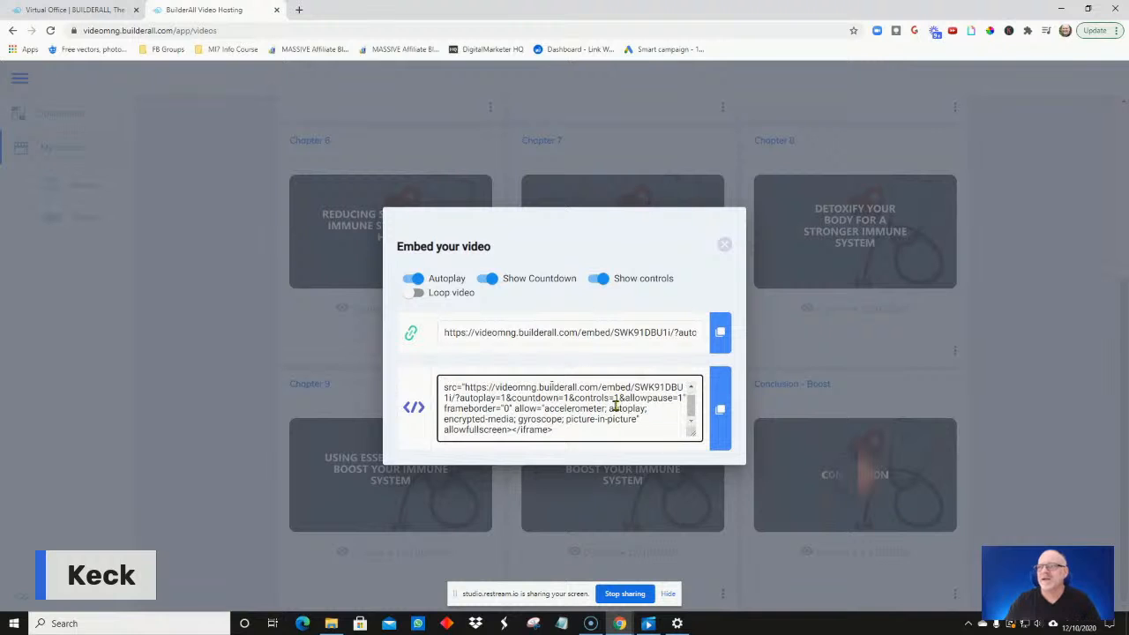
scroll(615, 404, up, 1)
click(621, 348)
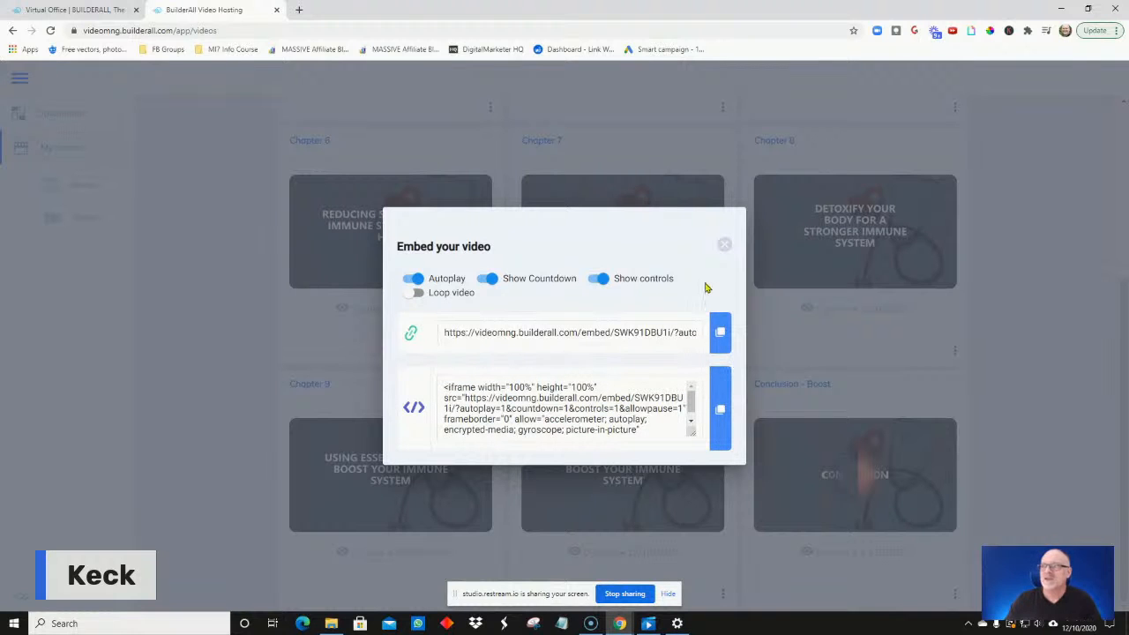
click(723, 247)
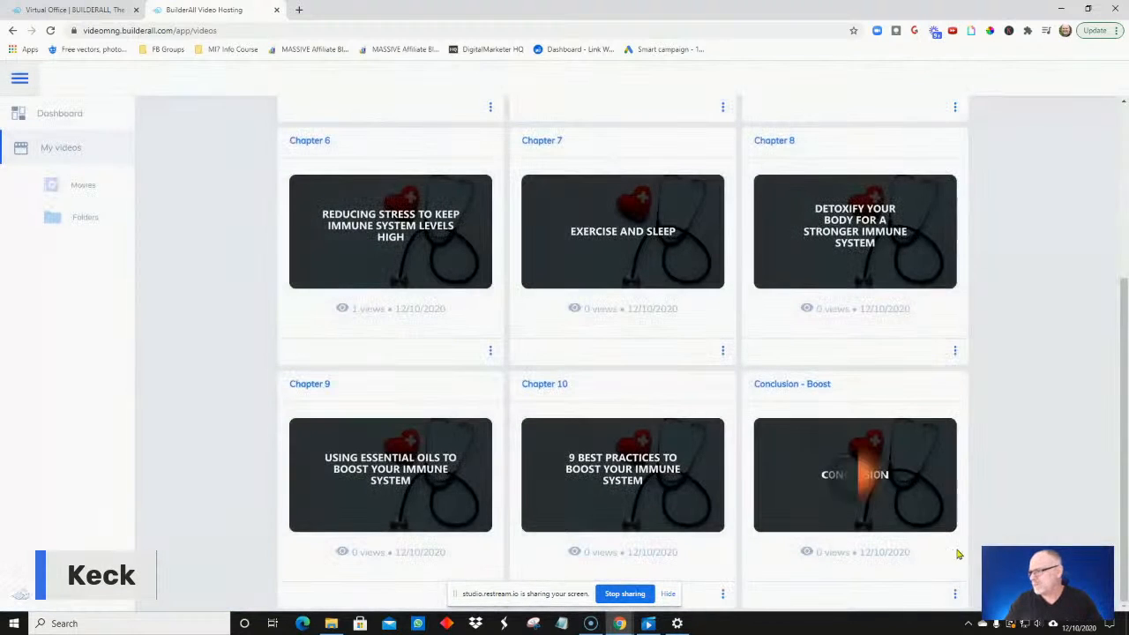
Download the Conclusion - Boost video.
click(955, 594)
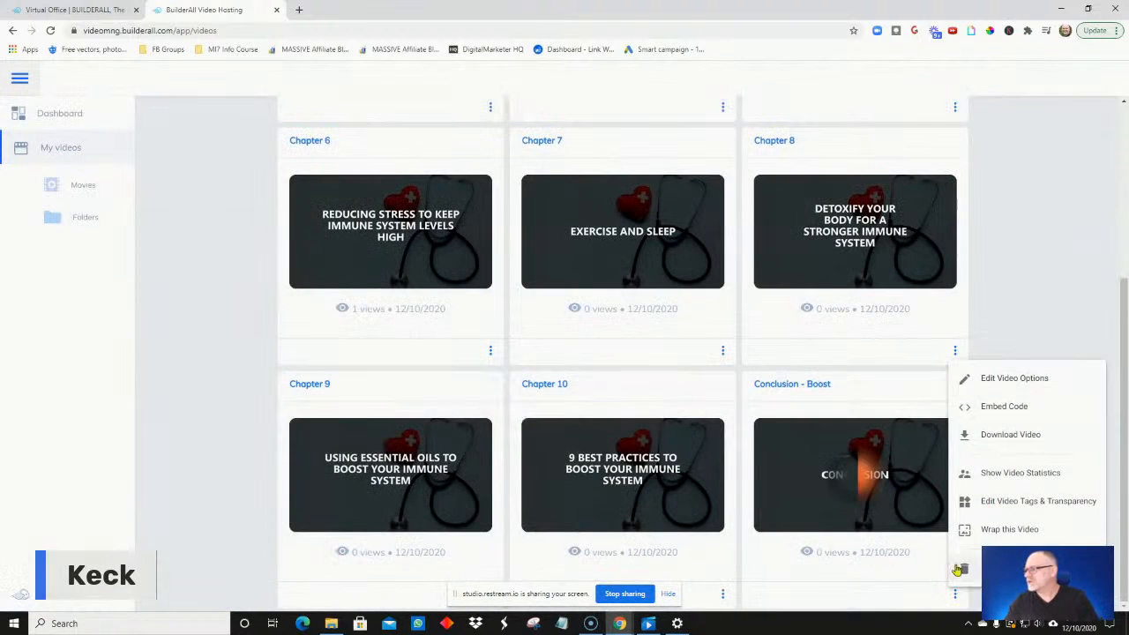
click(994, 436)
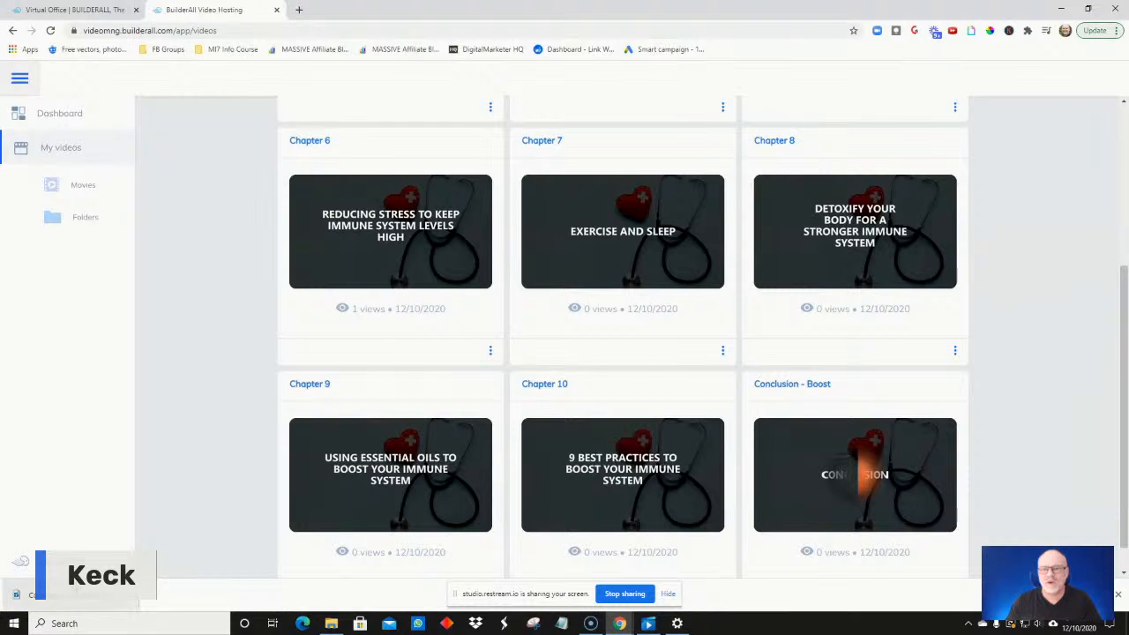
Examine the Conclusion - Boost video's statistics by view duration and by view count, and close them.
scroll(953, 556, down, 1)
click(954, 561)
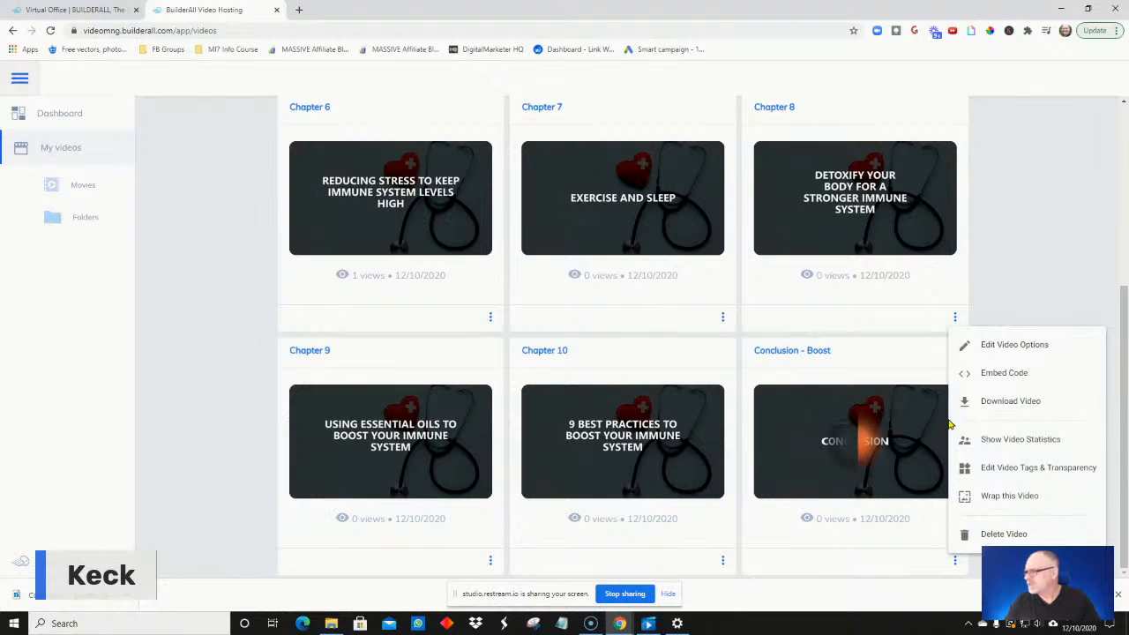
click(979, 444)
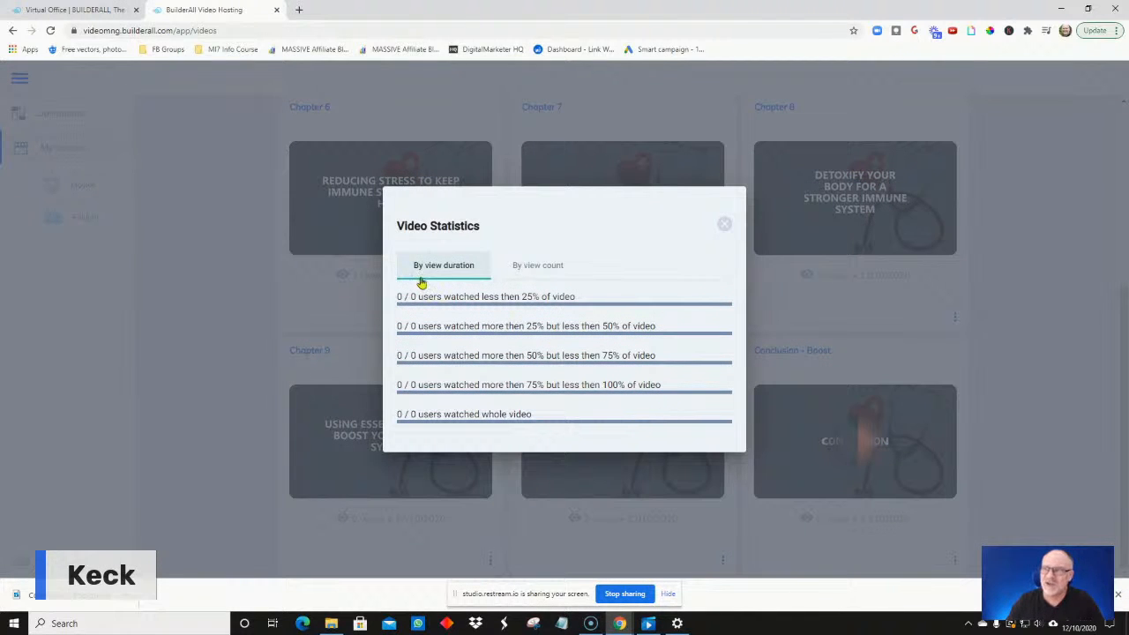
click(529, 267)
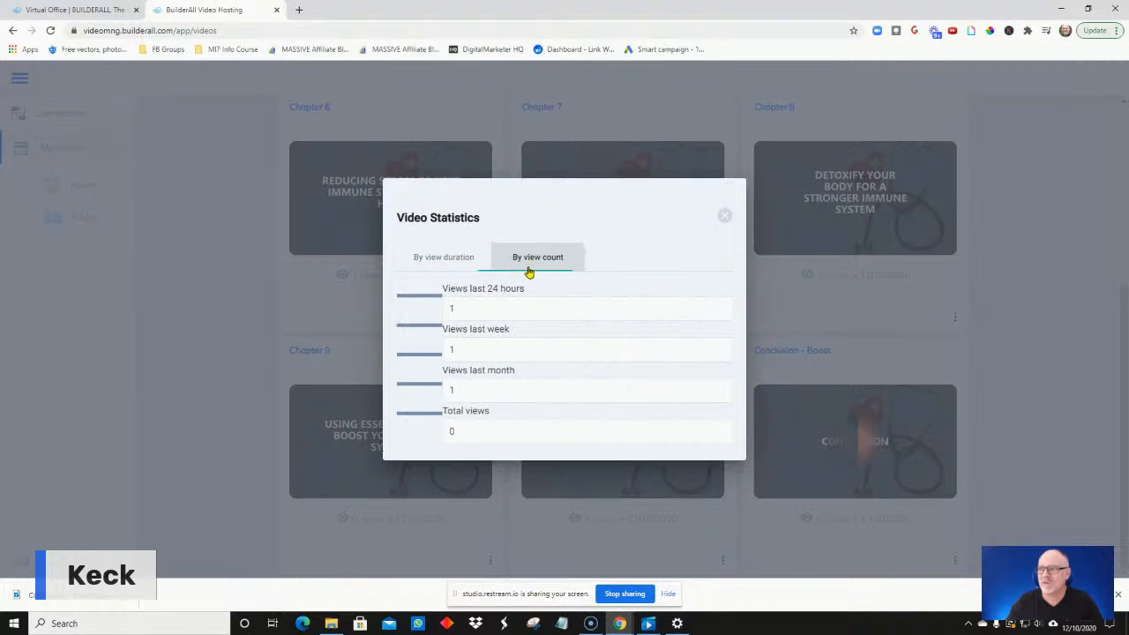
click(449, 307)
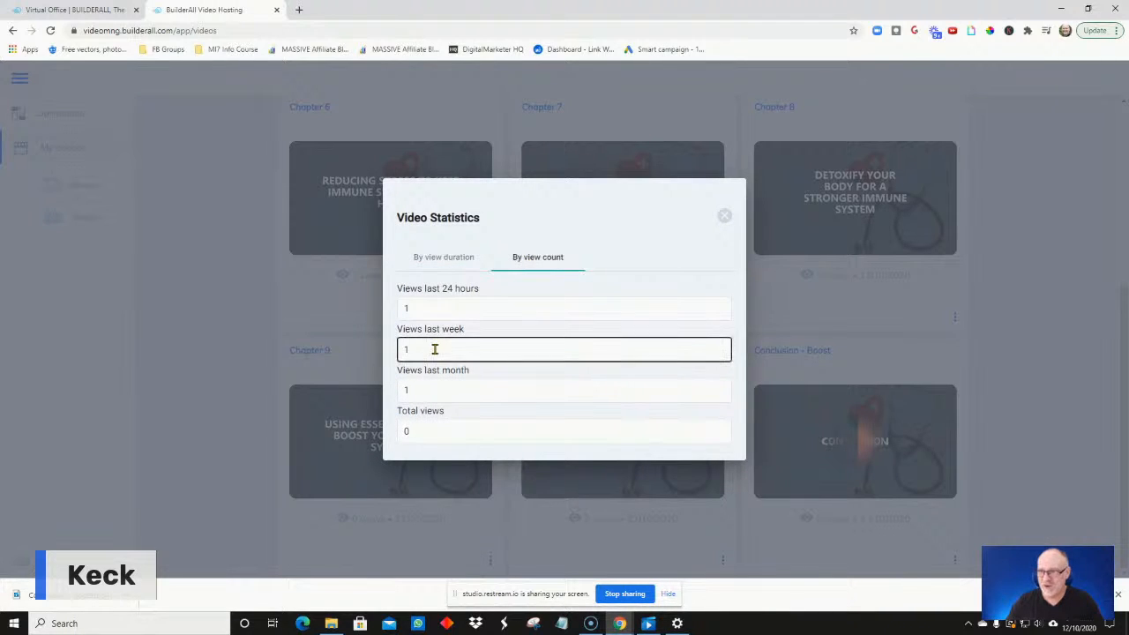
click(440, 268)
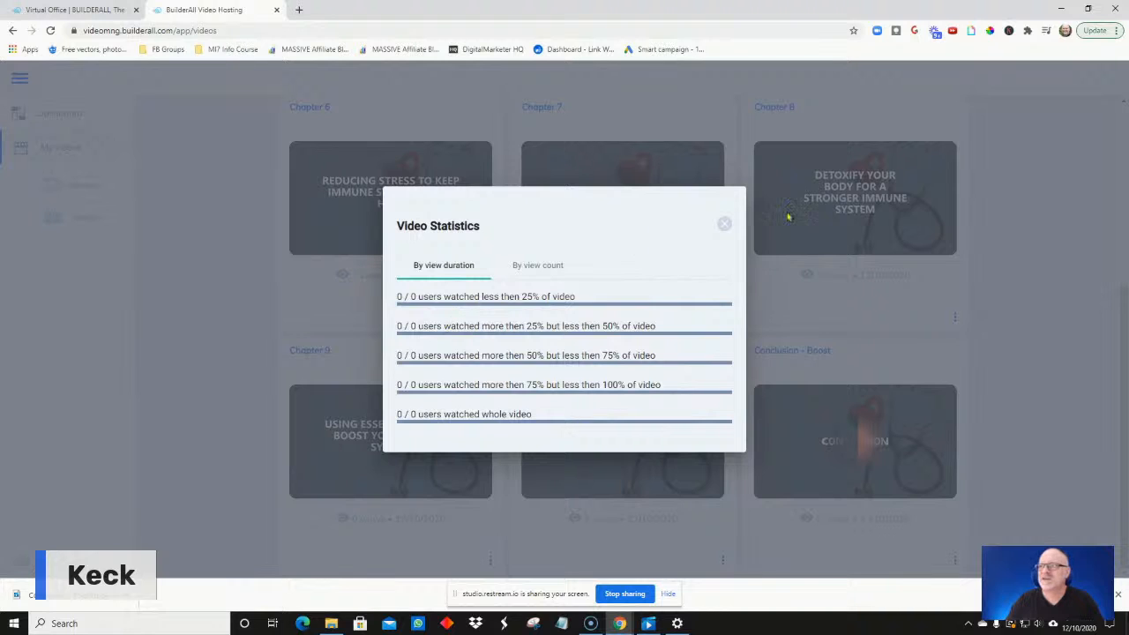
click(725, 224)
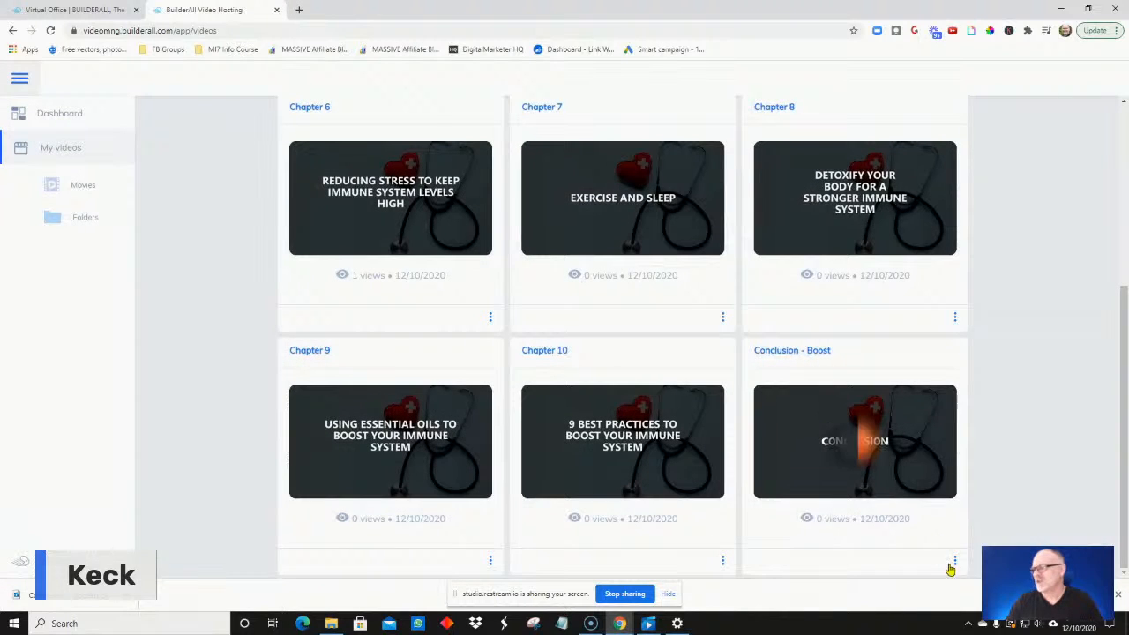
Open the tags and transparency editor for Conclusion - Boost, look over the new tag form, and close the form without adding a tag.
click(952, 561)
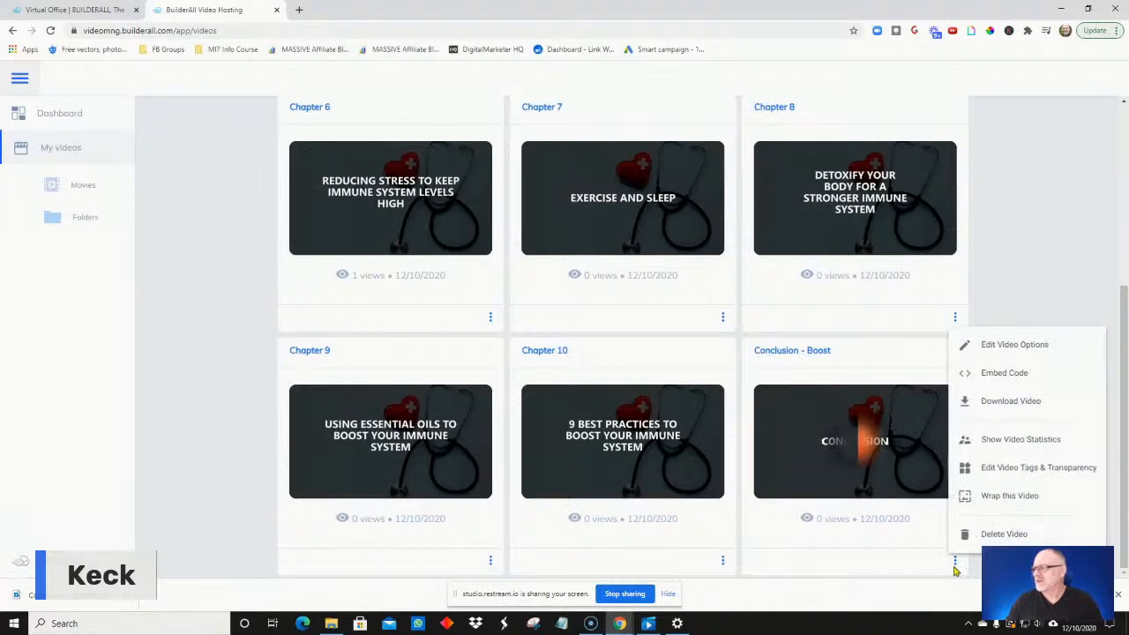
click(1004, 473)
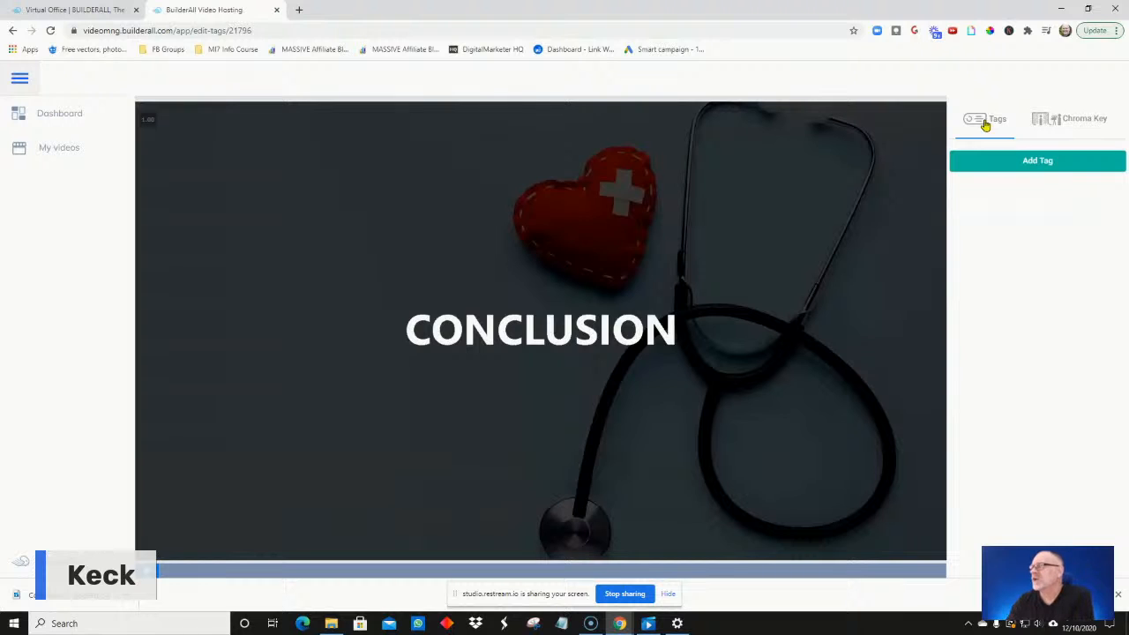
click(1000, 167)
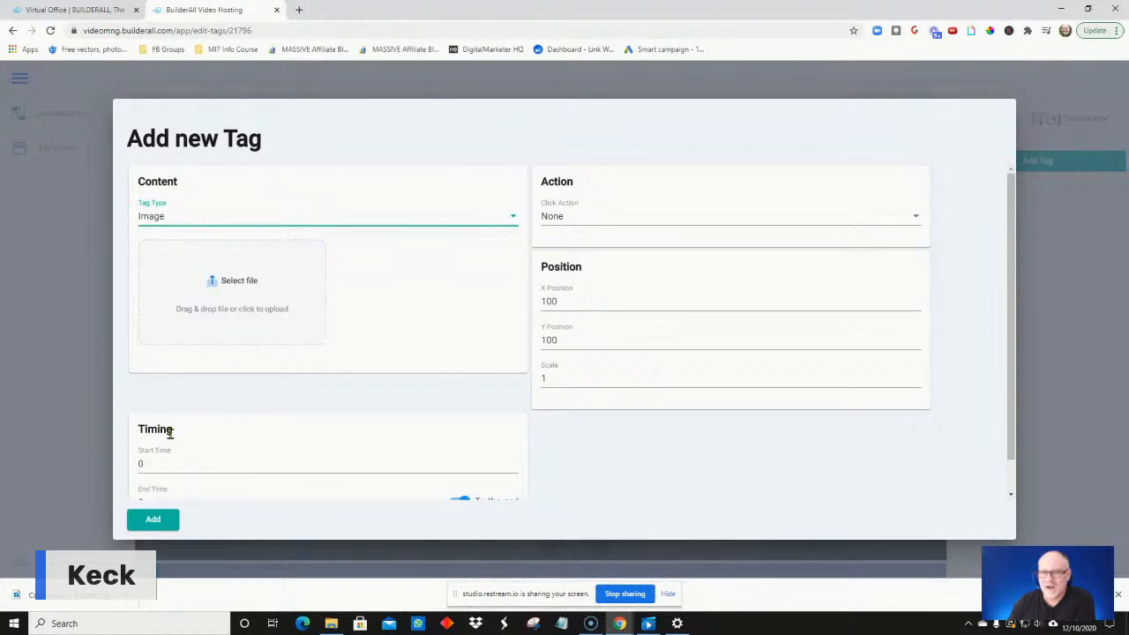
scroll(223, 427, down, 1)
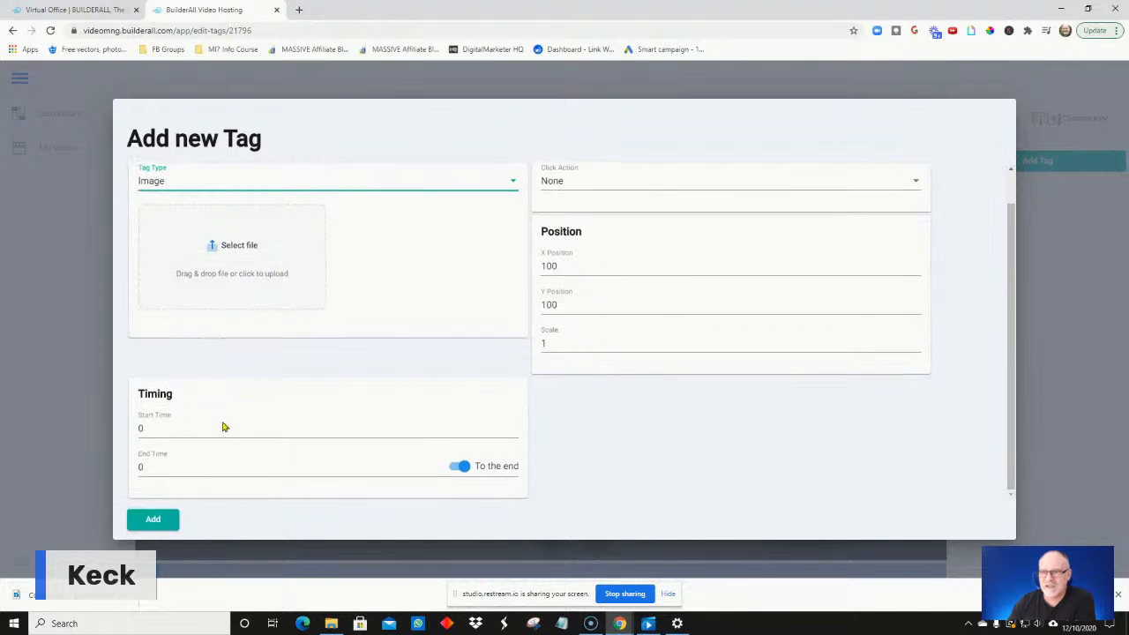
scroll(223, 447, up, 1)
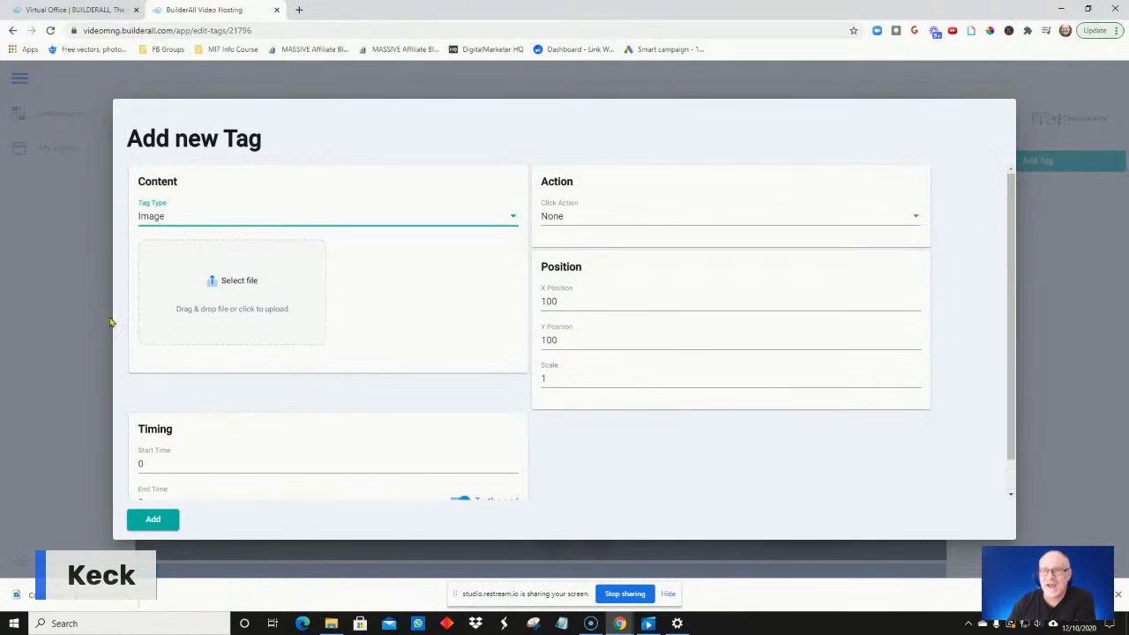
click(1088, 436)
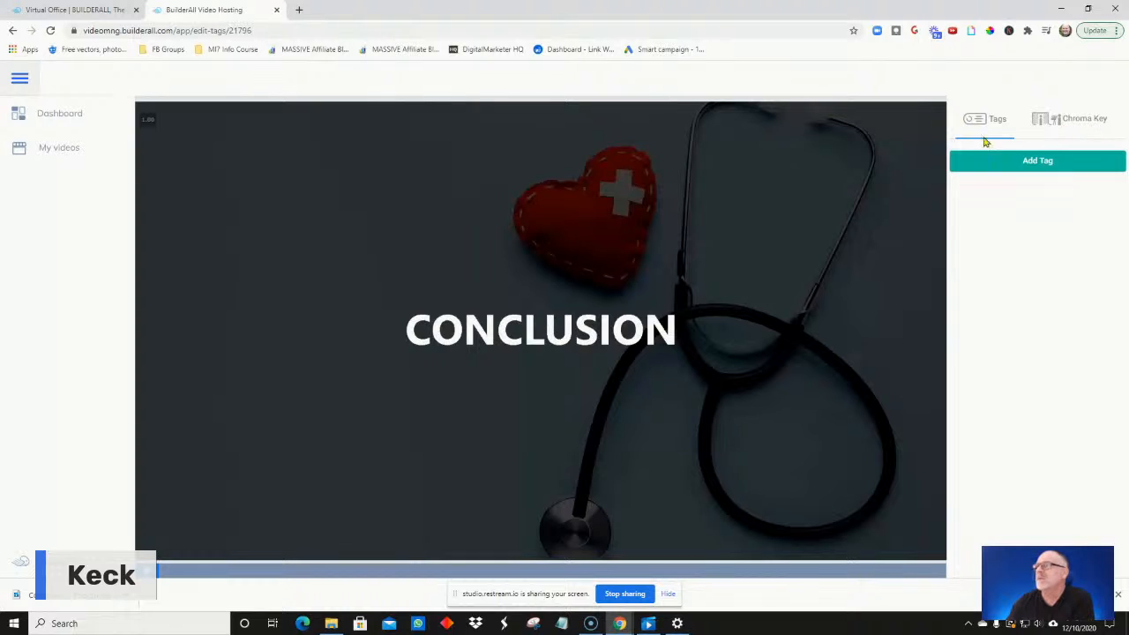
Try enabling Chroma Key on the video to view its color and remove range settings, and switch it off again.
click(1060, 125)
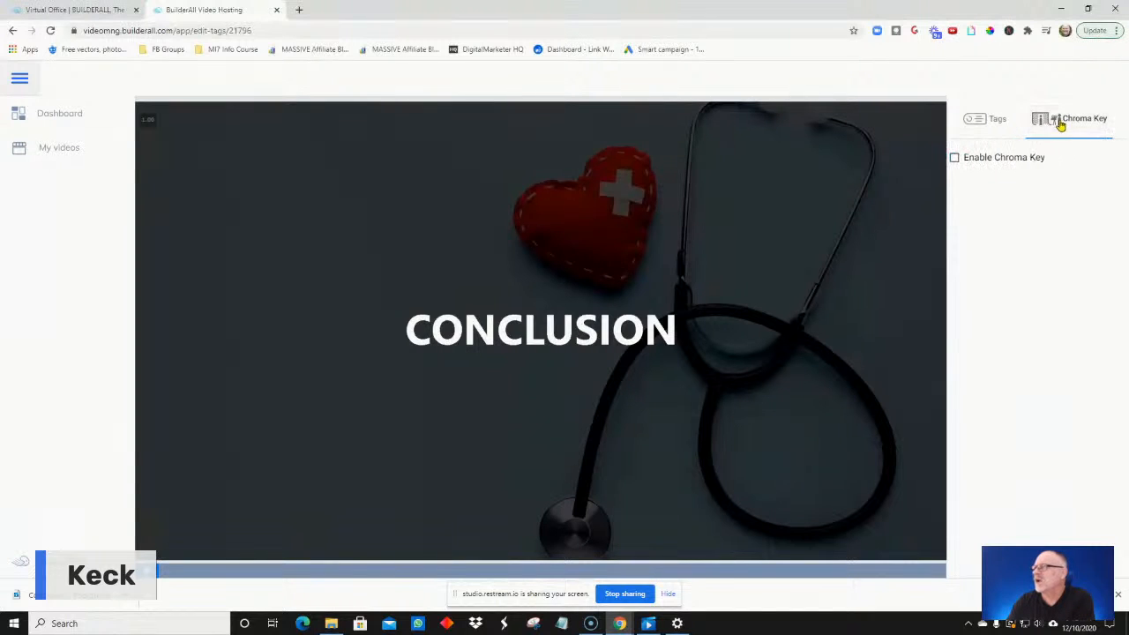
click(953, 160)
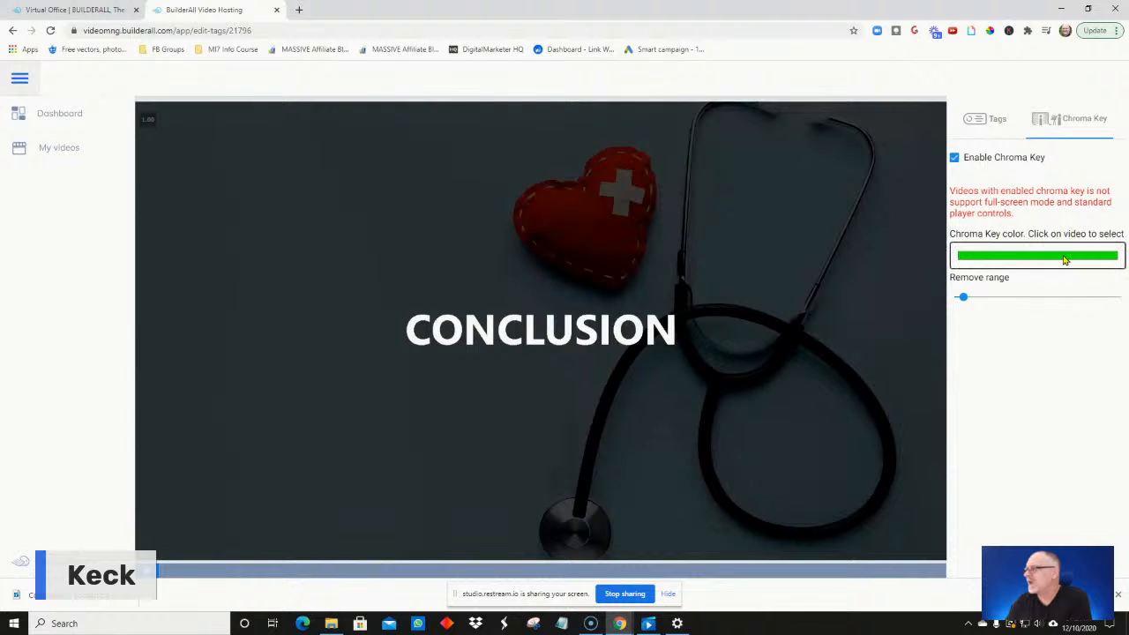
click(1058, 126)
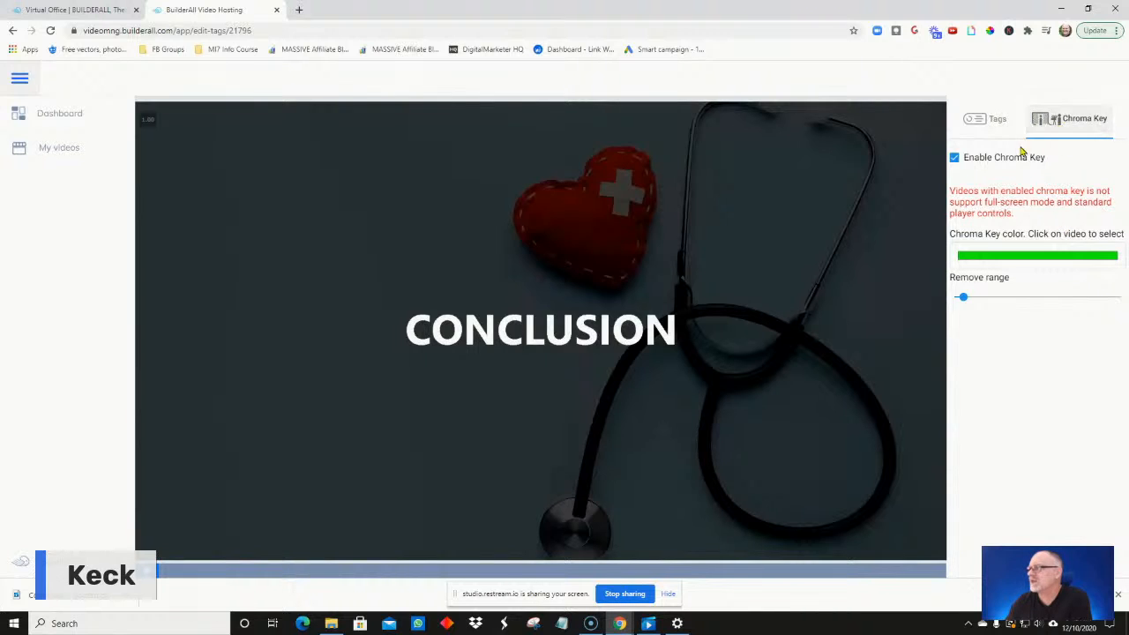
click(953, 160)
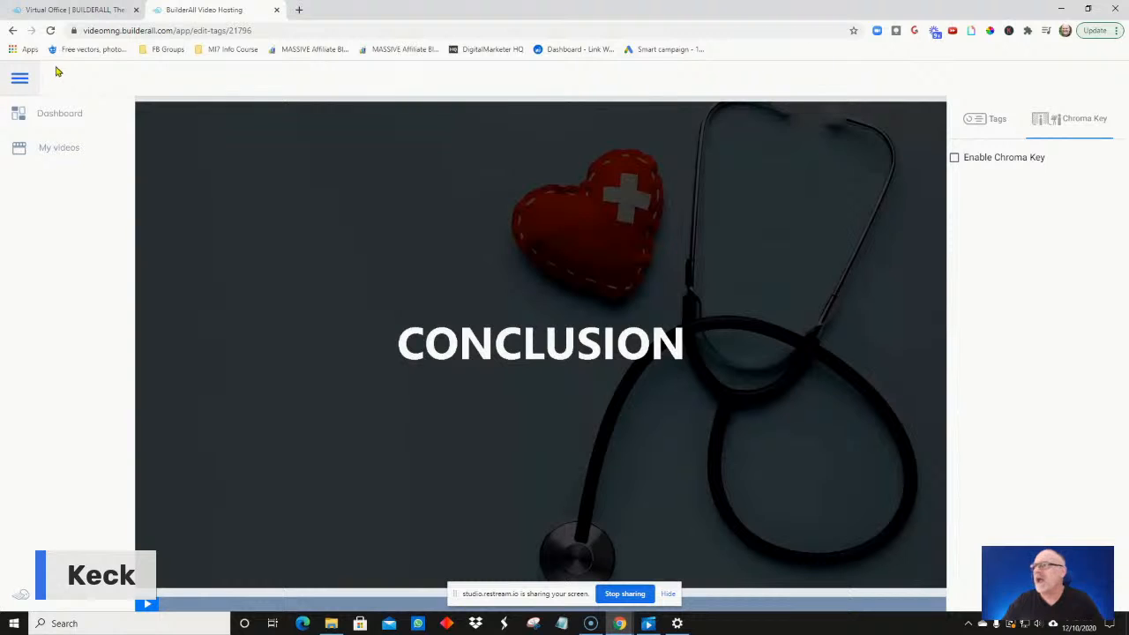
Leave the tags and transparency editor and return to the My videos list.
click(16, 82)
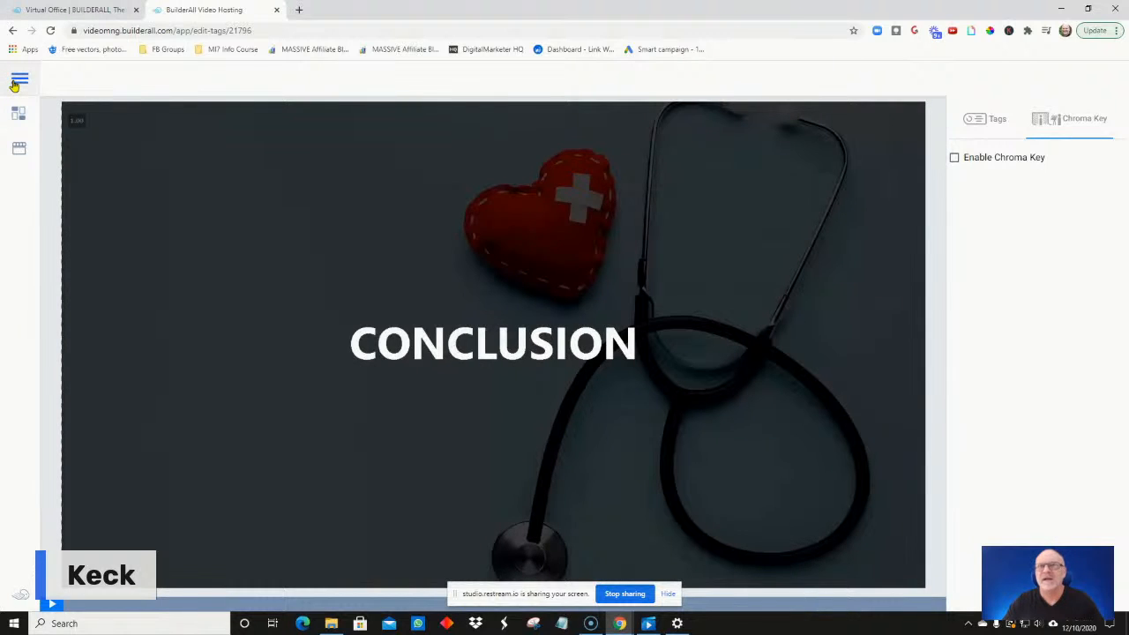
click(16, 81)
click(17, 78)
click(19, 76)
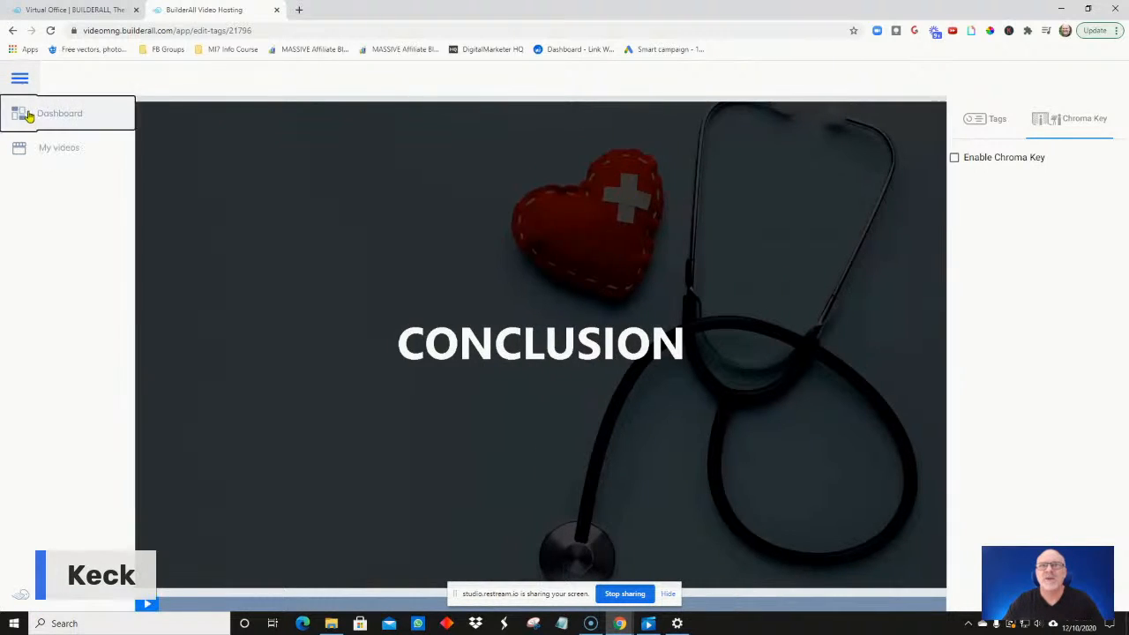
click(29, 116)
click(46, 154)
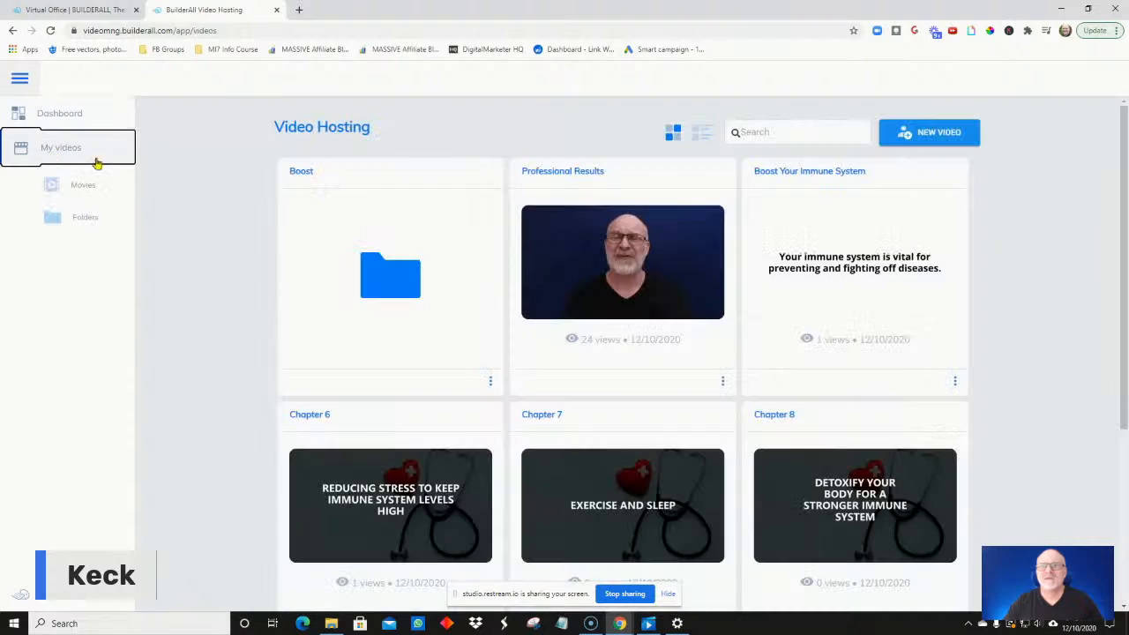
Look at the new Video Wrapper project form for the Conclusion - Boost video and close it without entering a name.
scroll(96, 162, down, 3)
click(954, 593)
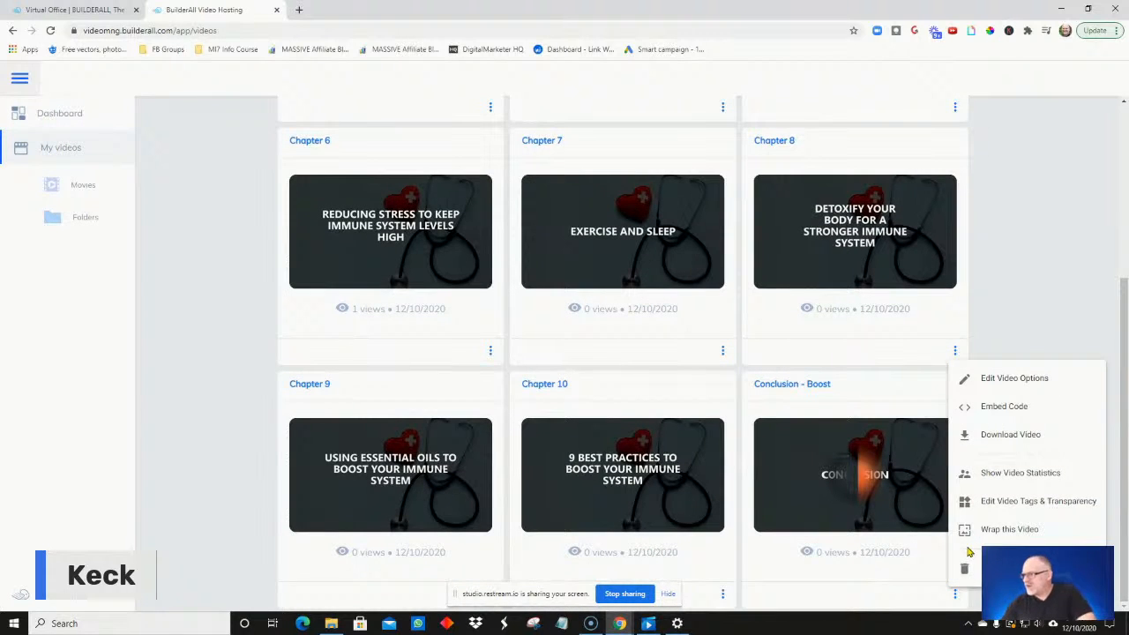
click(1000, 531)
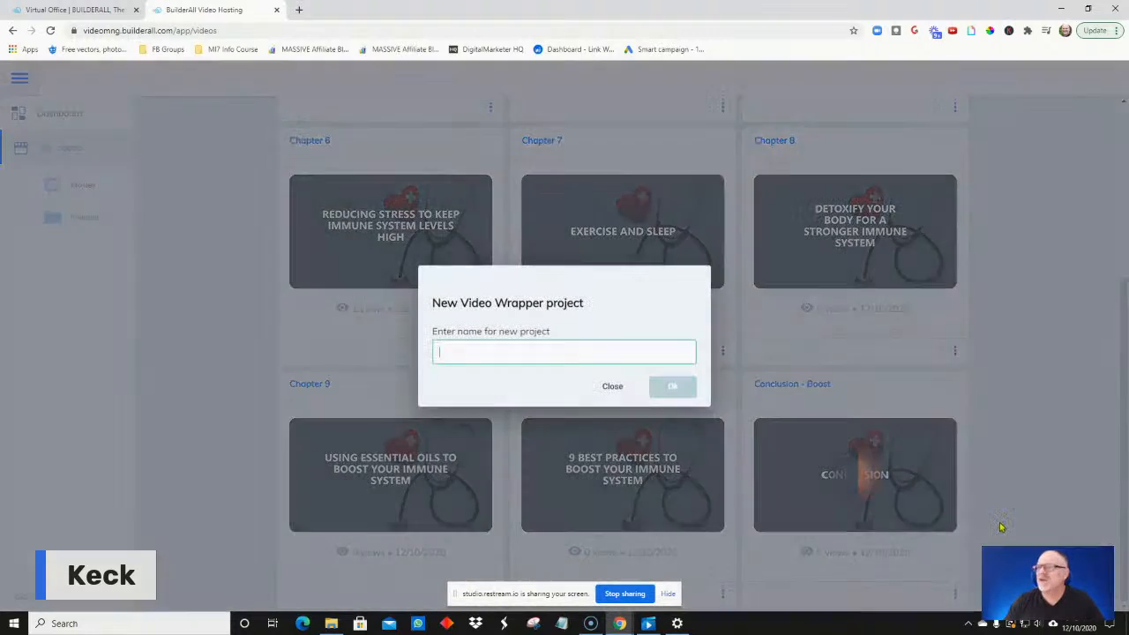
click(613, 388)
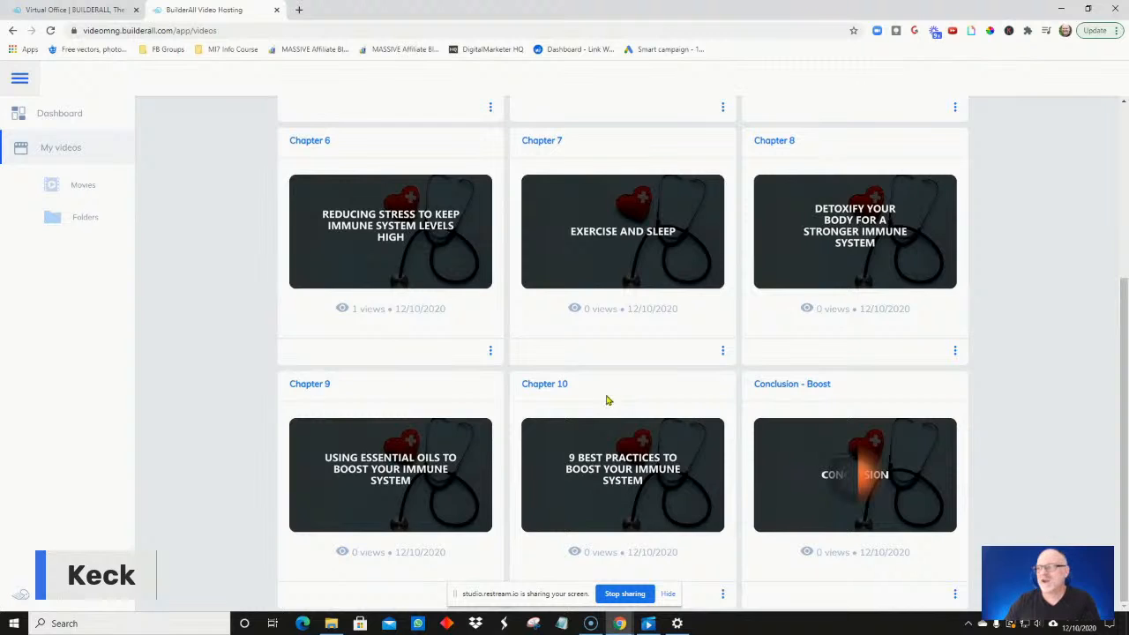
Check the available actions for the Conclusion - Boost video and for the Boost folder, choosing none of them.
click(956, 594)
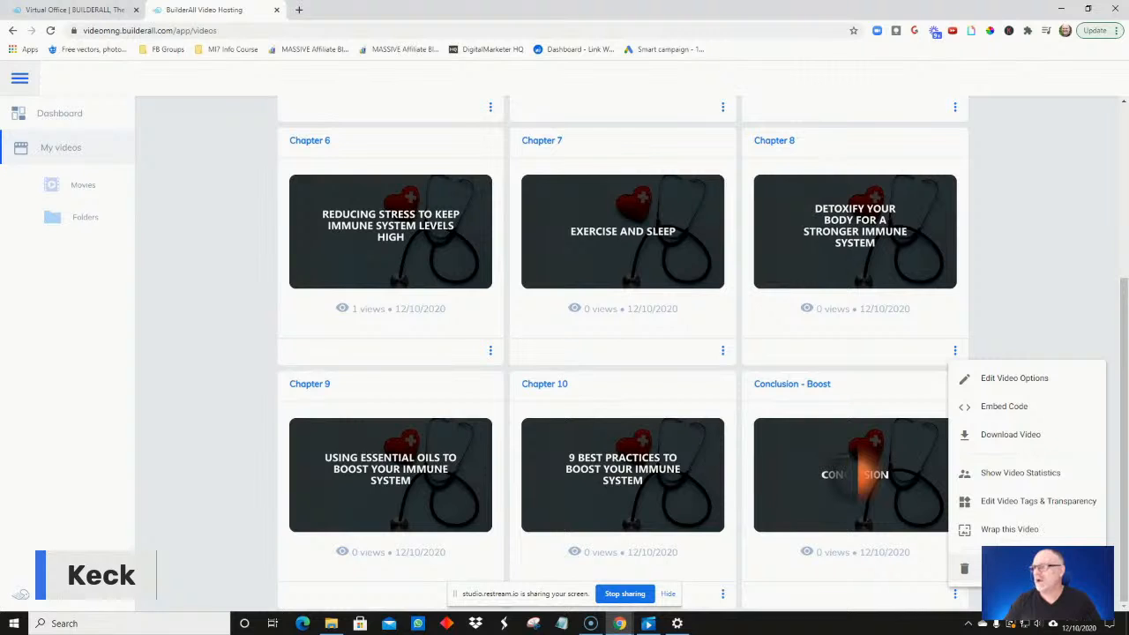
click(991, 285)
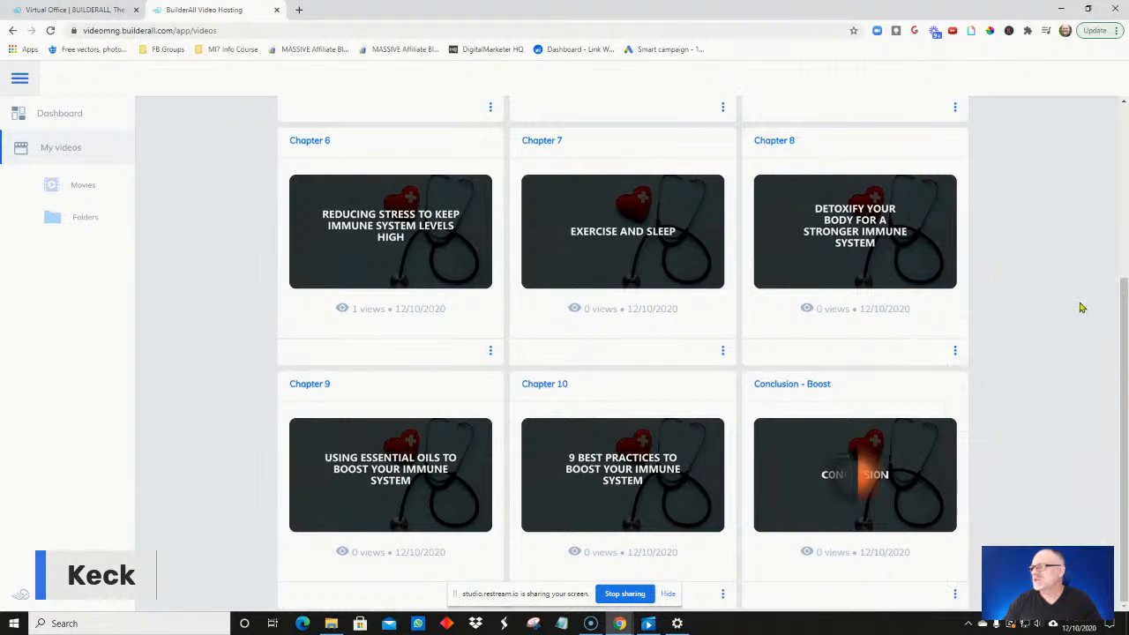
drag(1125, 324, 1127, 133)
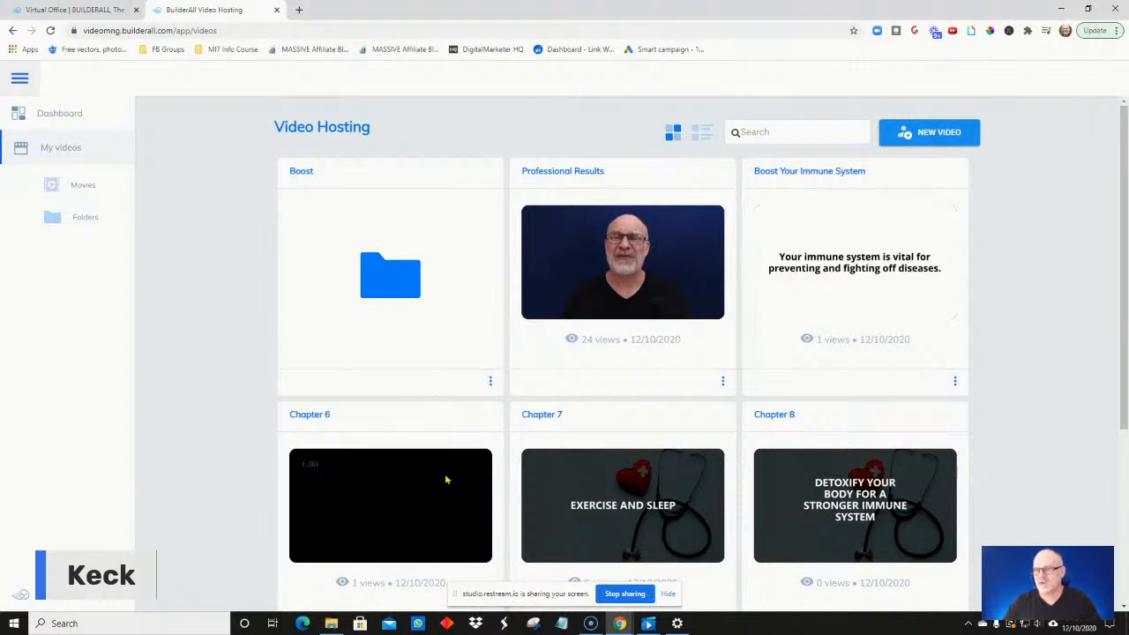
scroll(446, 476, down, 2)
click(491, 205)
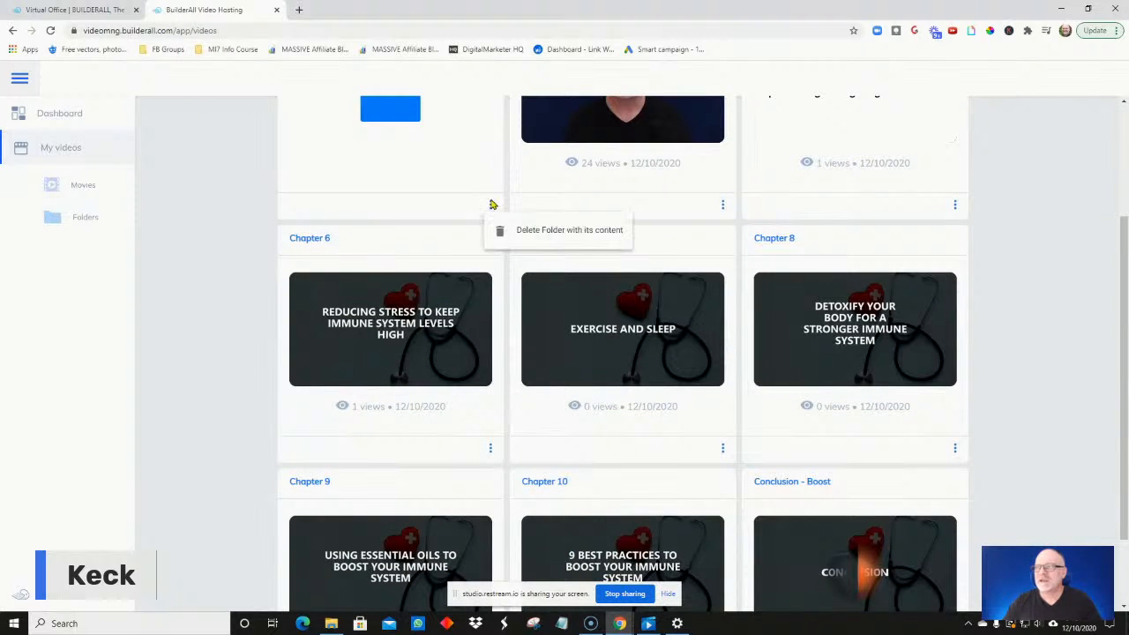
click(212, 213)
Look through the video list and collapse the side navigation.
scroll(374, 416, down, 2)
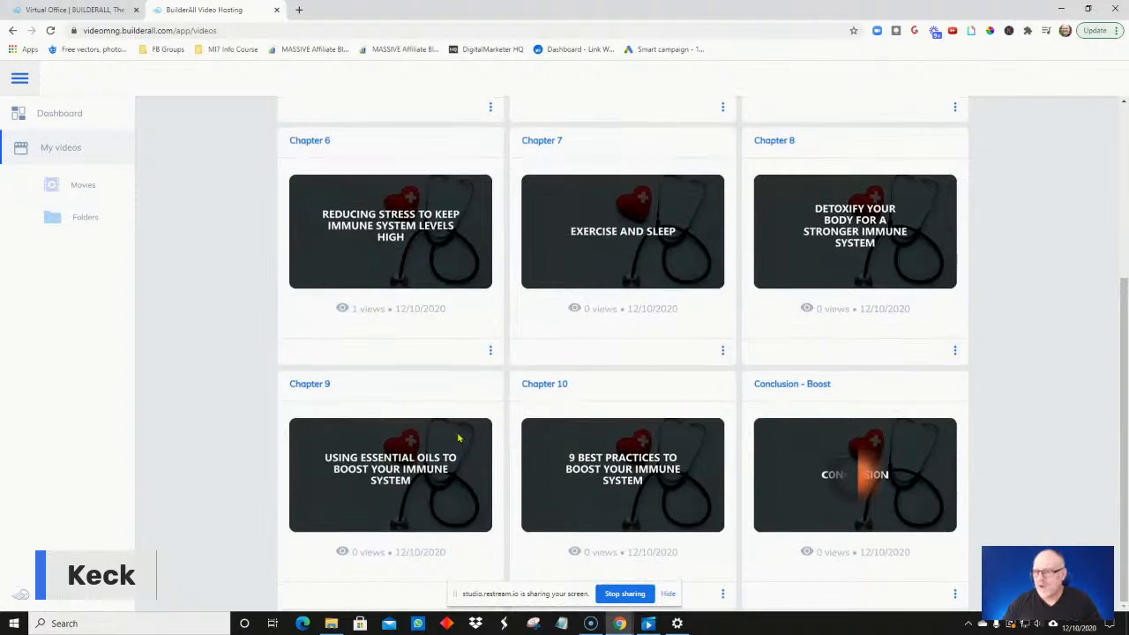
middle_click(1048, 492)
scroll(1048, 492, up, 2)
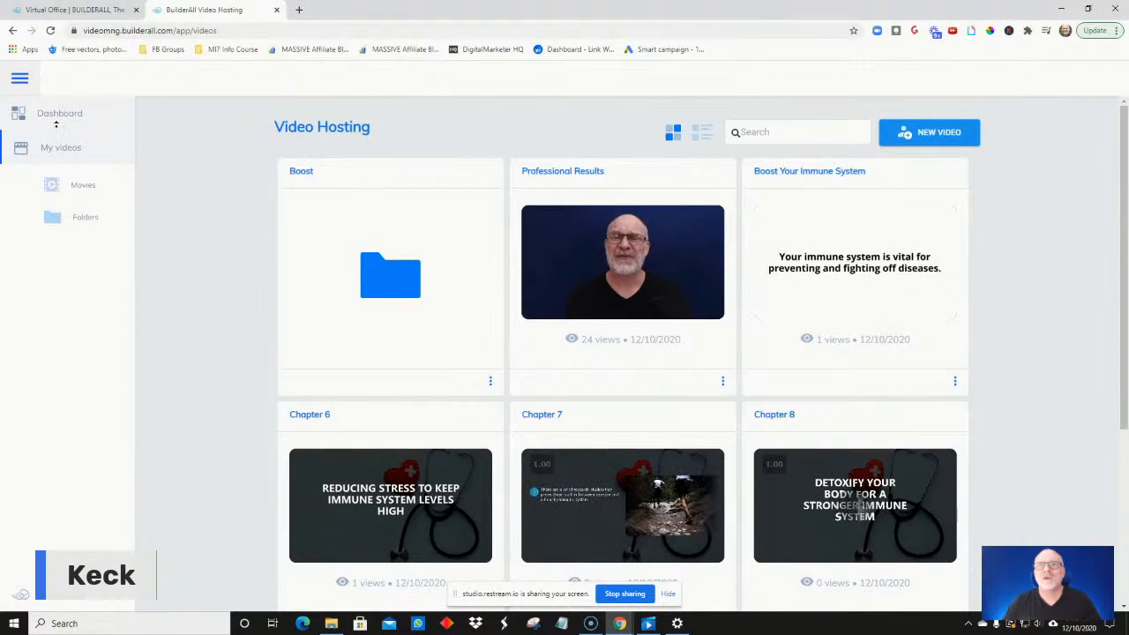
click(26, 84)
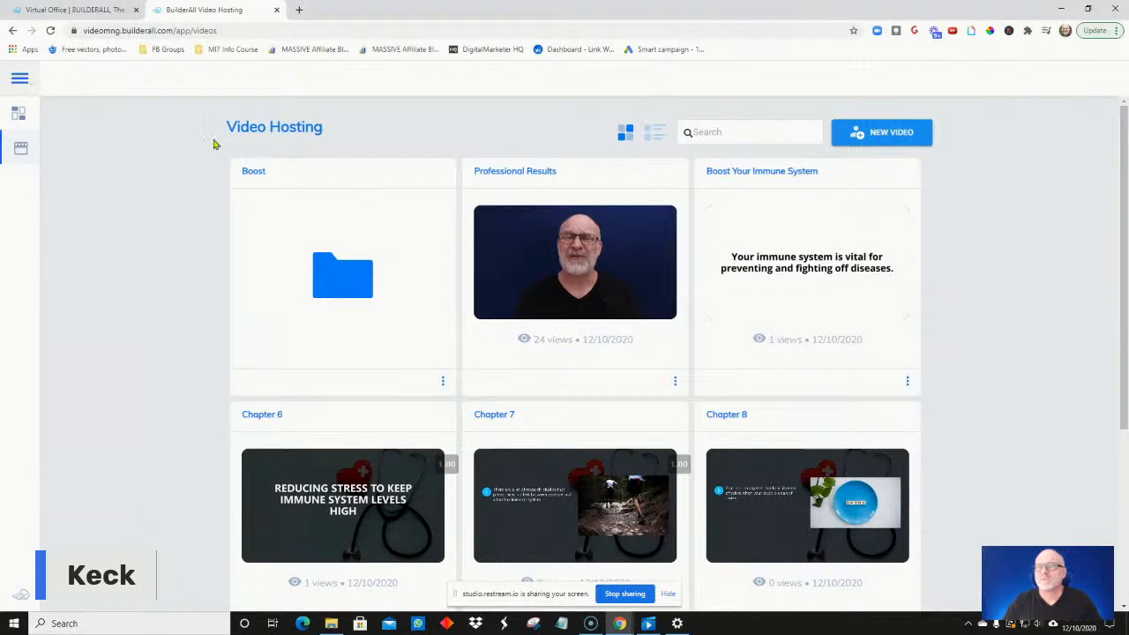
scroll(594, 469, down, 1)
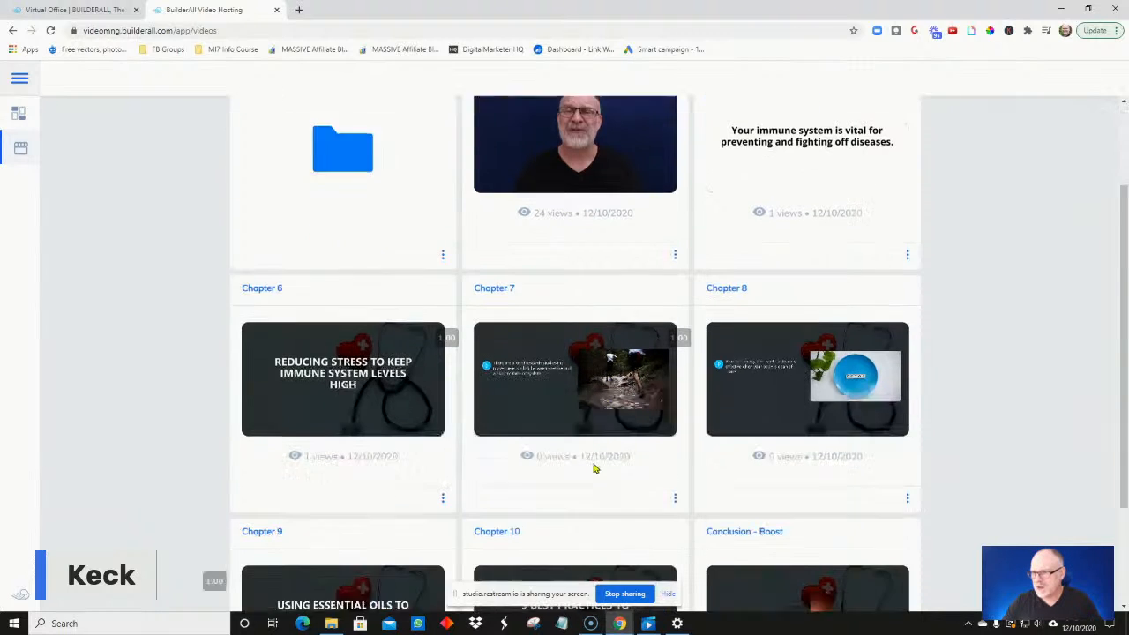